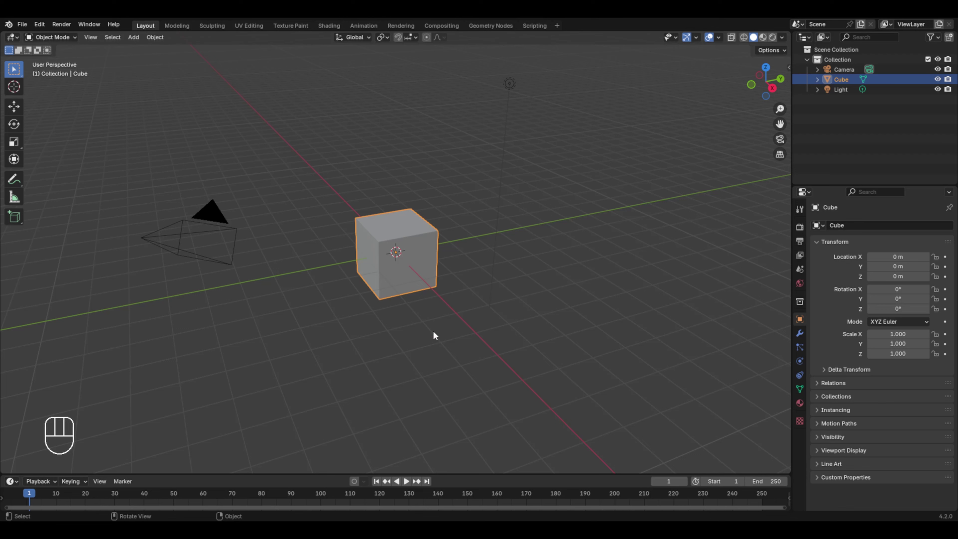
{"action": "key", "text": "g"}
{"action": "key", "text": "r"}
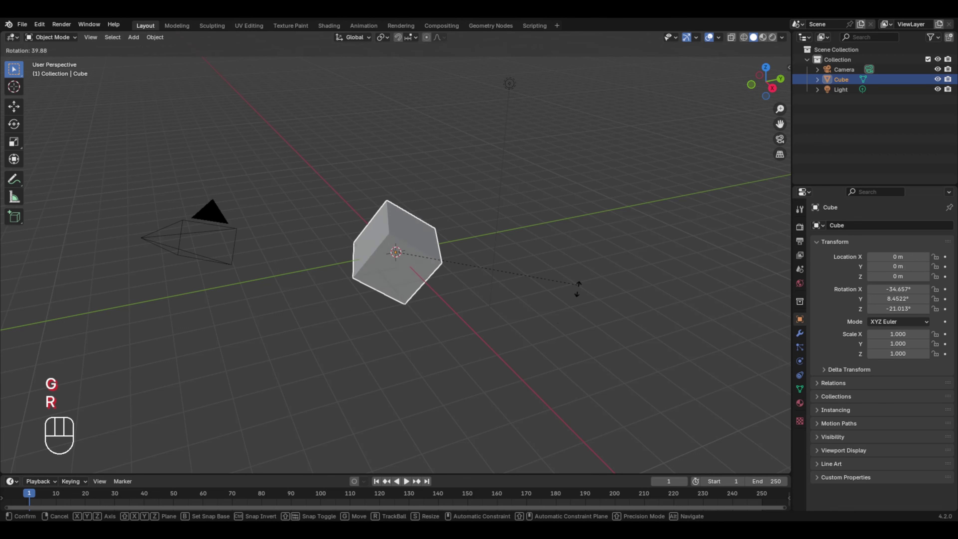
{"action": "right_click", "coordinate": [457, 169]}
{"action": "key", "text": "s"}
{"action": "right_click", "coordinate": [659, 157]}
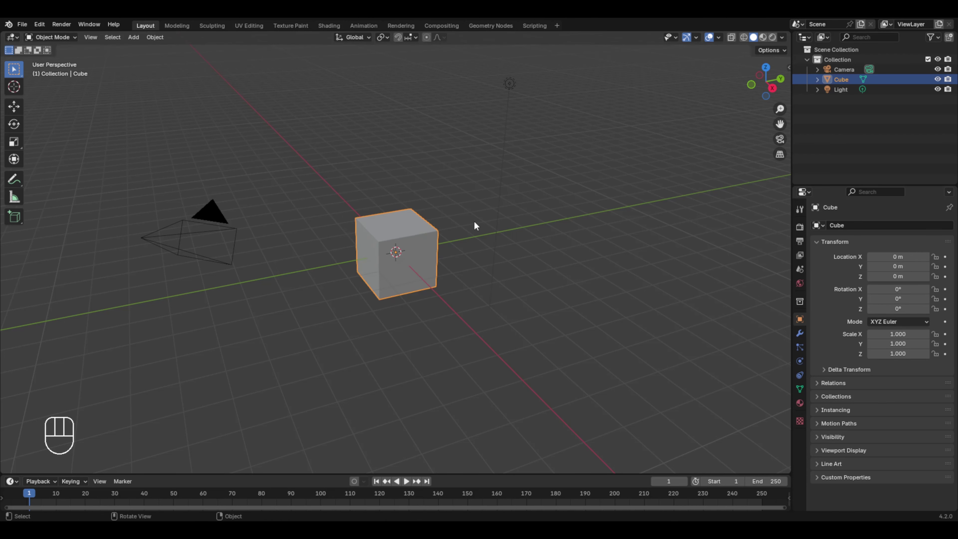
{"action": "key", "text": "alt"}
Add a cylinder mesh and move it about 6.78 m along the Y axis, away from the cube.
{"action": "key", "text": "shift+a"}
{"action": "mouse_move", "coordinate": [413, 147]}
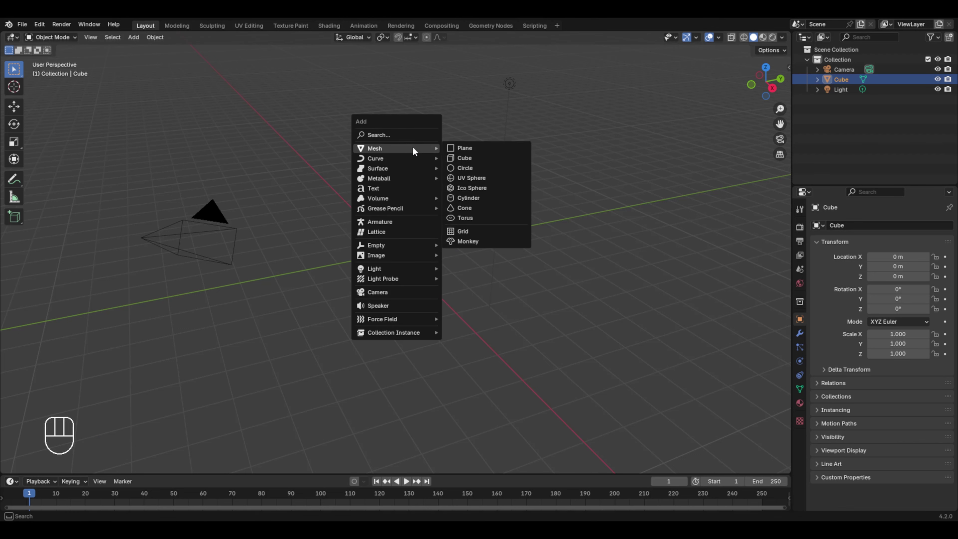
{"action": "left_click", "coordinate": [455, 197]}
{"action": "key", "text": "g"}
{"action": "key", "text": "y"}
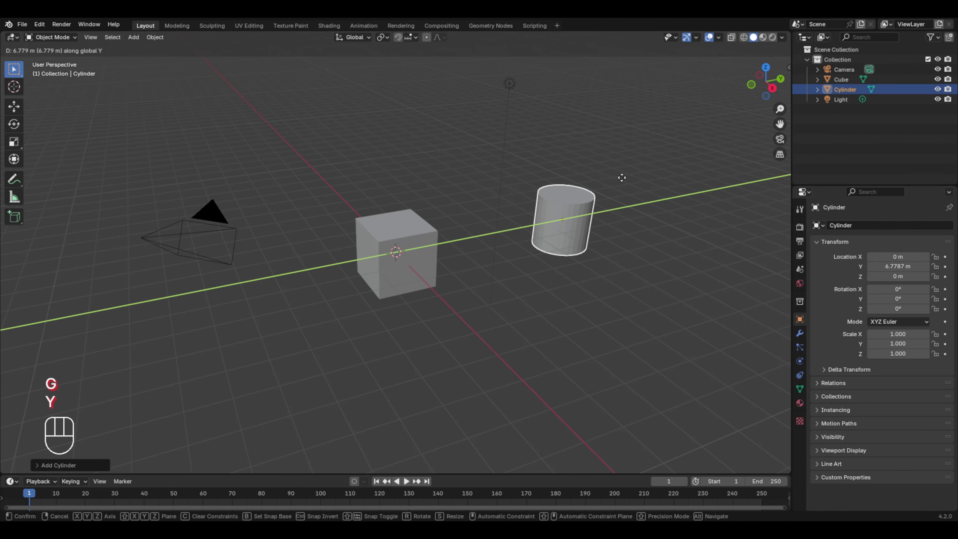
{"action": "left_click", "coordinate": [620, 176]}
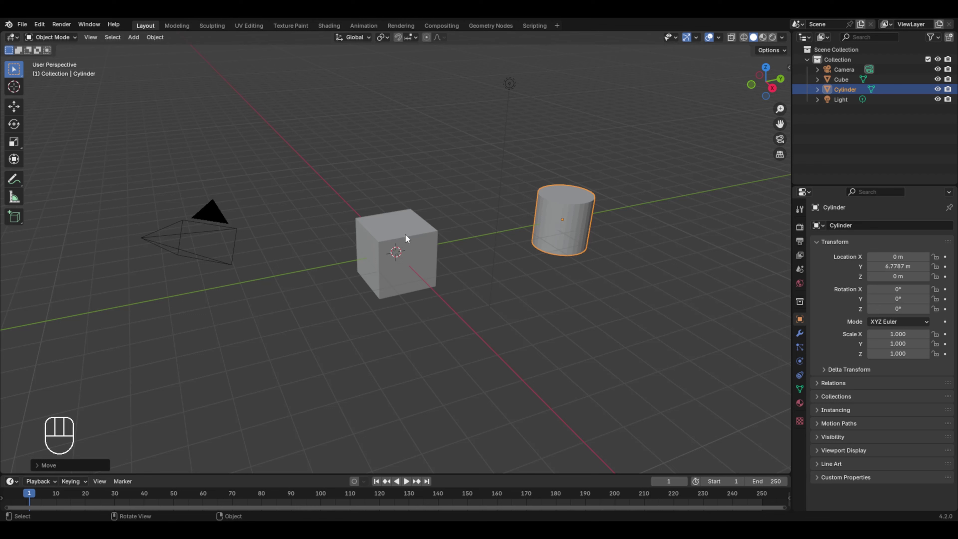
Add a Copy Location constraint to the cube with the cylinder as target, and try moving the cube freely.
{"action": "left_click", "coordinate": [410, 244]}
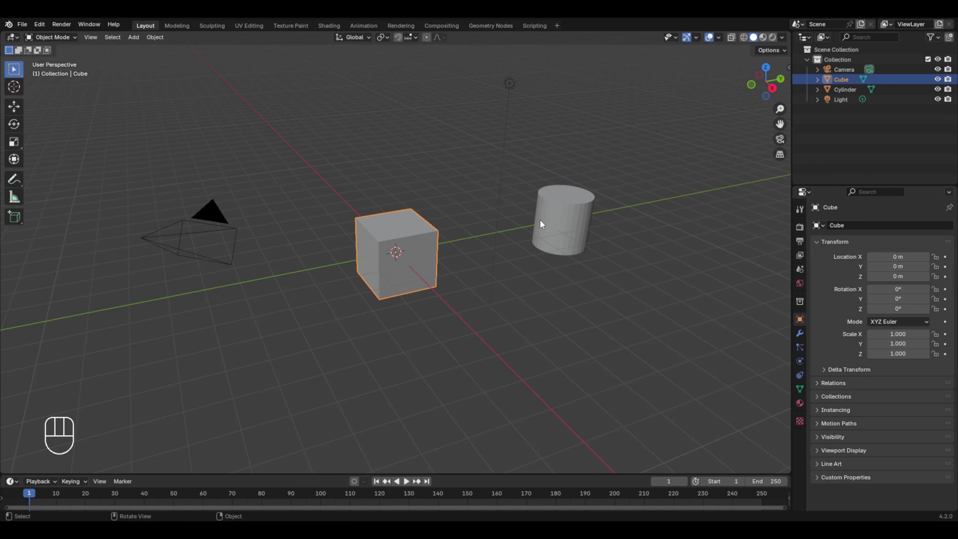
{"action": "left_click", "coordinate": [798, 374]}
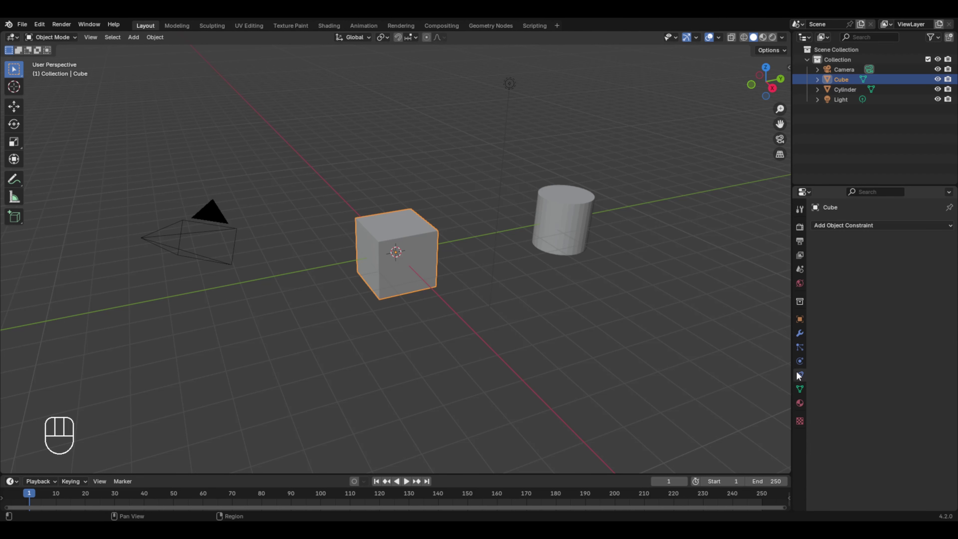
{"action": "left_click", "coordinate": [857, 230]}
{"action": "left_click", "coordinate": [871, 225]}
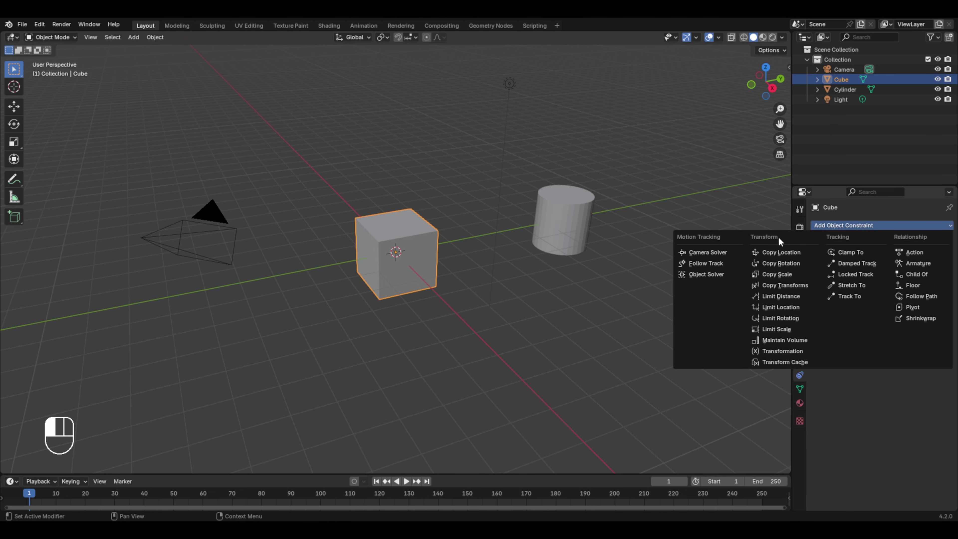
{"action": "left_click", "coordinate": [778, 251]}
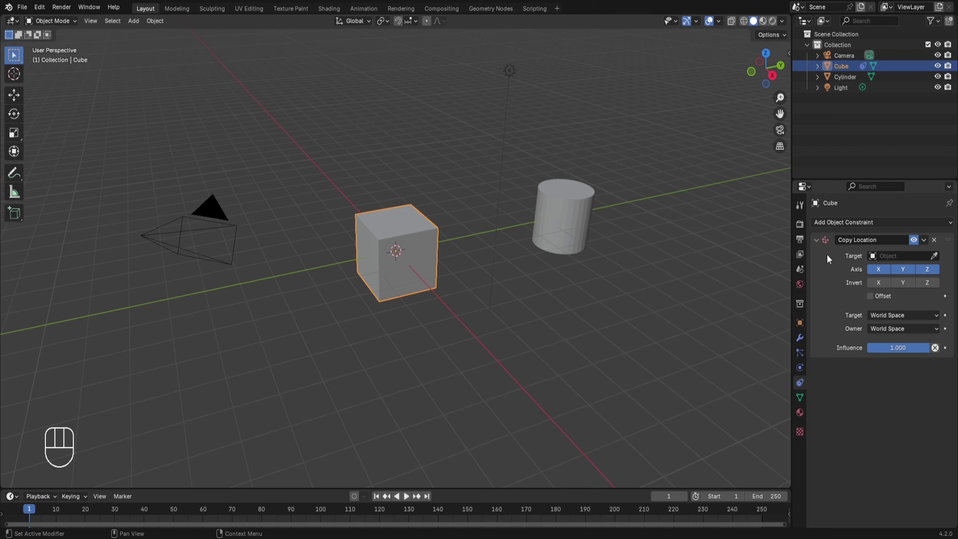
{"action": "left_click", "coordinate": [934, 256]}
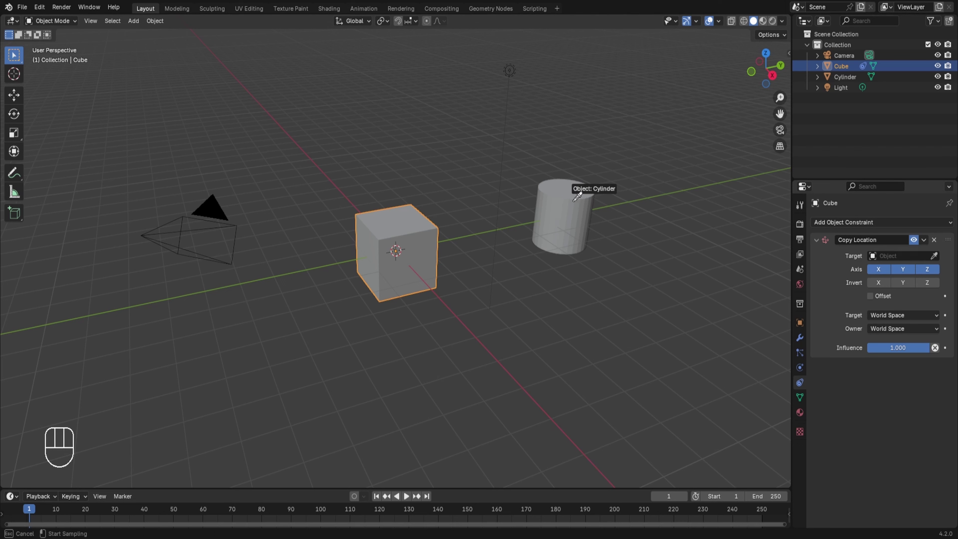
{"action": "left_click", "coordinate": [570, 185]}
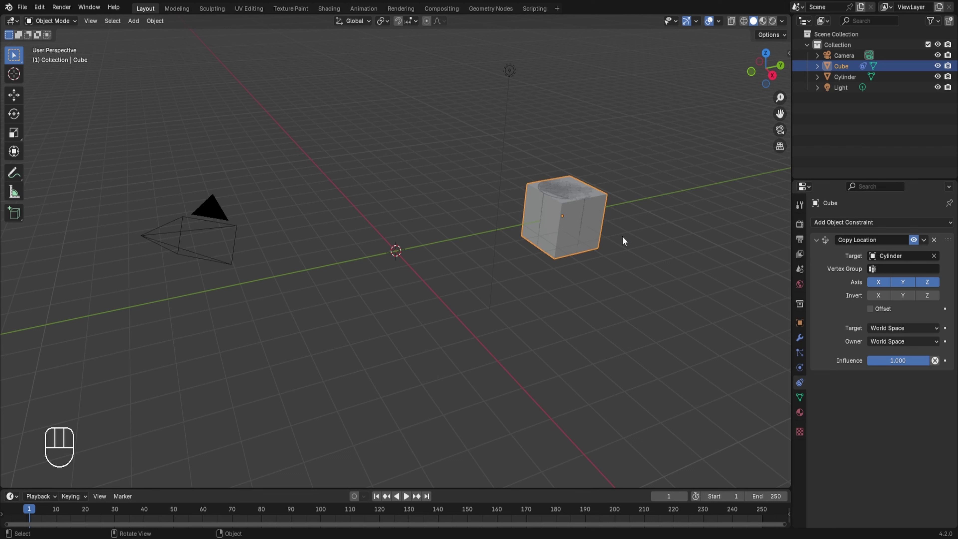
{"action": "key", "text": "g"}
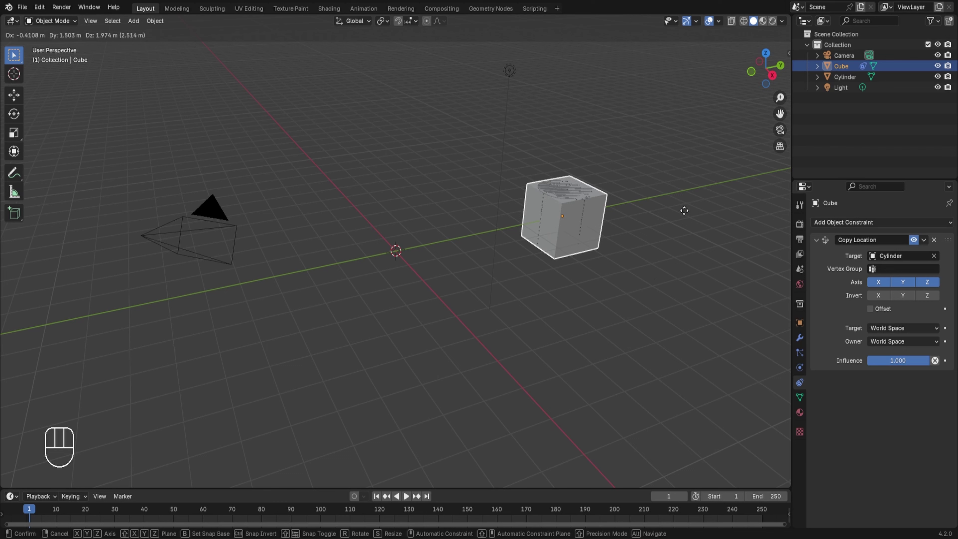
{"action": "left_click", "coordinate": [599, 225]}
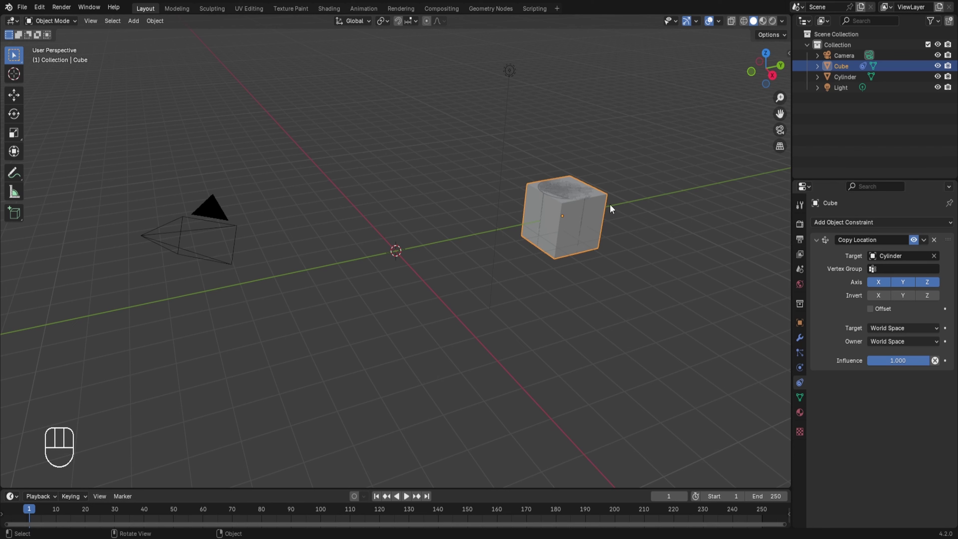
Stretch the cylinder's mesh along Z to nearly twice its height in Edit Mode, and try moving the cylinder freely in Object Mode.
{"action": "left_click", "coordinate": [567, 191]}
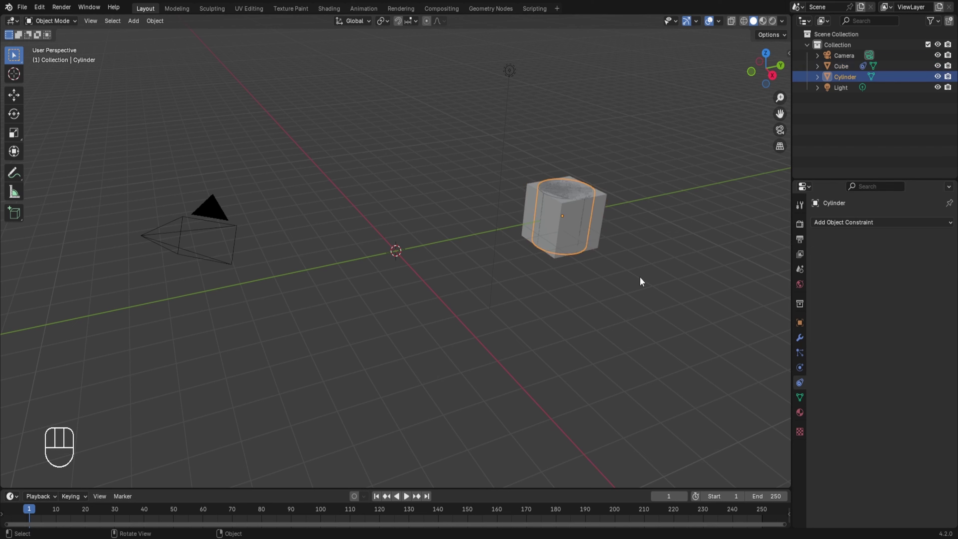
{"action": "key", "text": "Tab"}
{"action": "key", "text": "s"}
{"action": "key", "text": "z"}
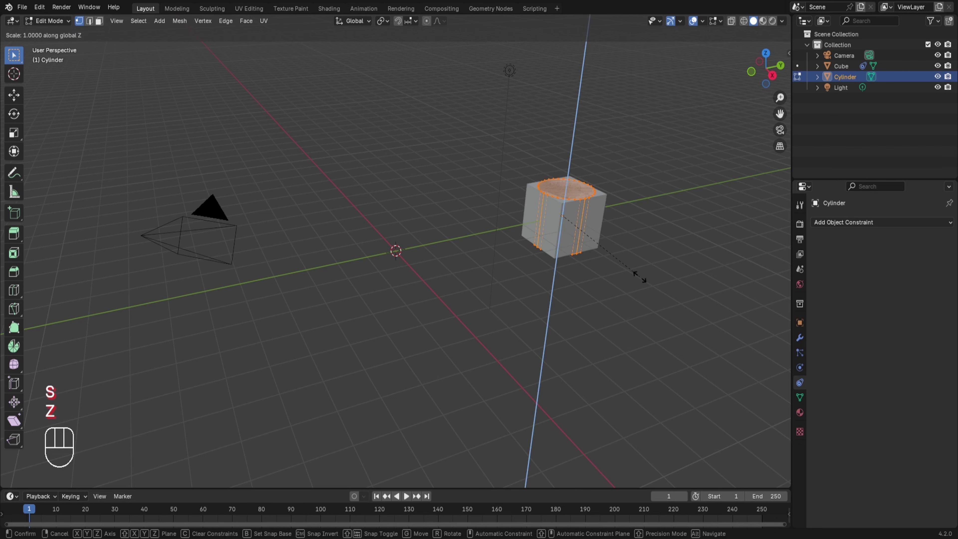
{"action": "left_click", "coordinate": [763, 250]}
{"action": "key", "text": "Tab"}
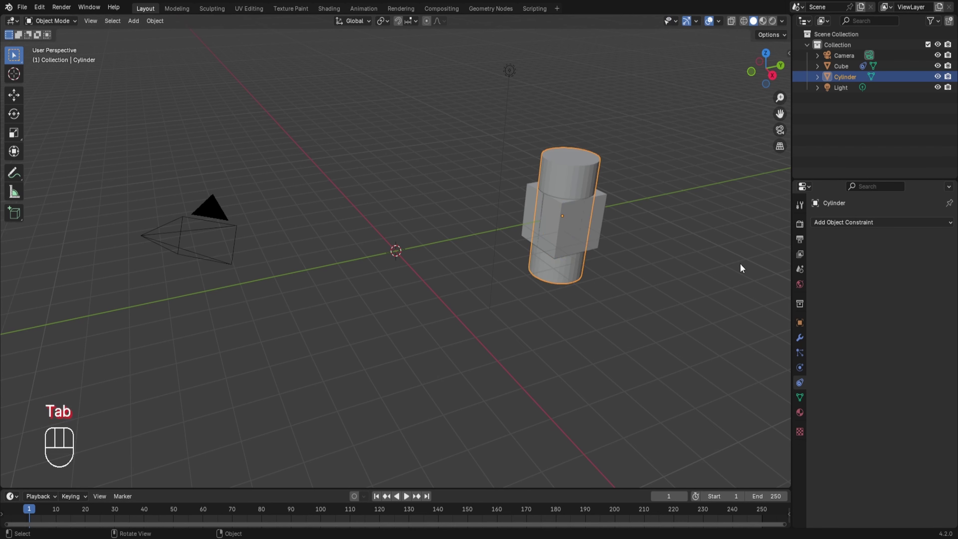
{"action": "key", "text": "g"}
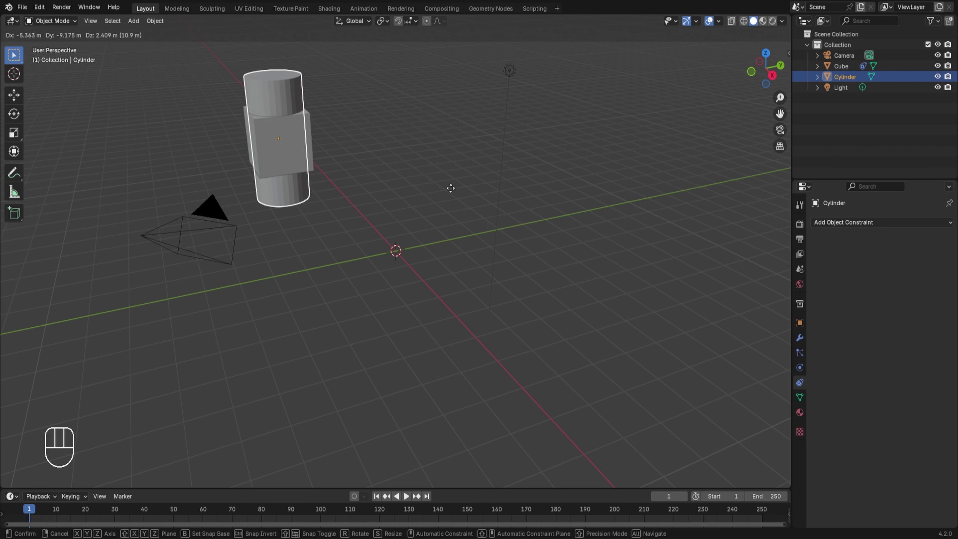
{"action": "left_click", "coordinate": [710, 204]}
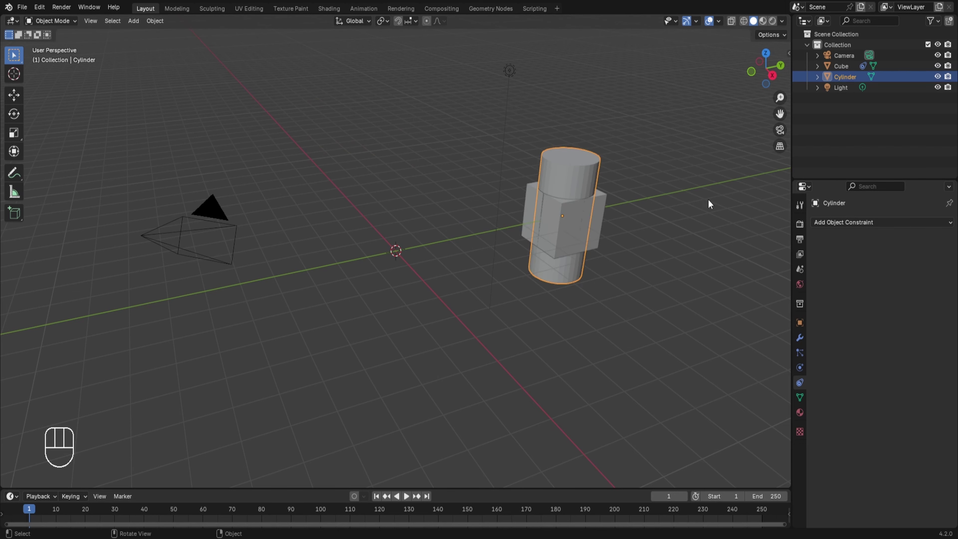
Restrict the cube's Copy Location constraint to the X axis only, and test it with a cancelled cylinder move along X.
{"action": "left_click", "coordinate": [559, 206]}
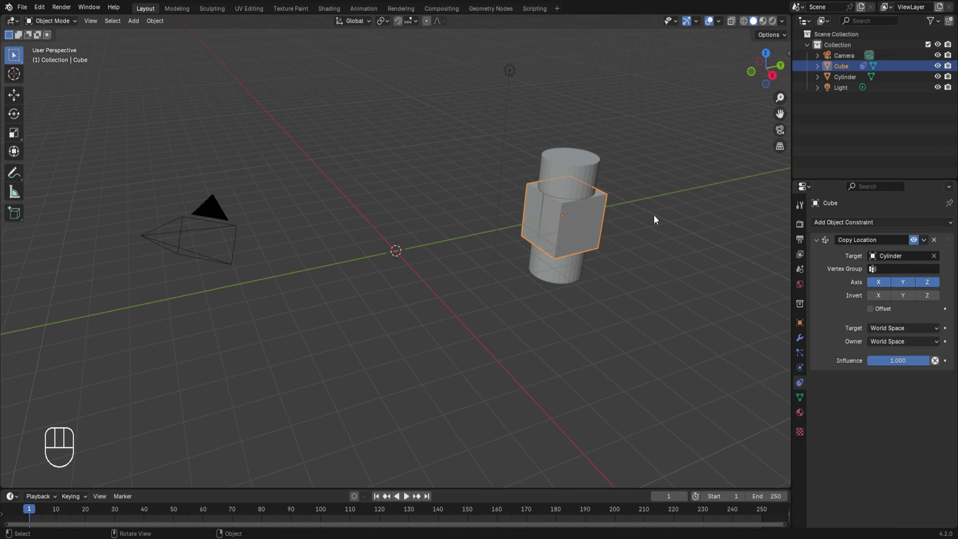
{"action": "left_click", "coordinate": [899, 281]}
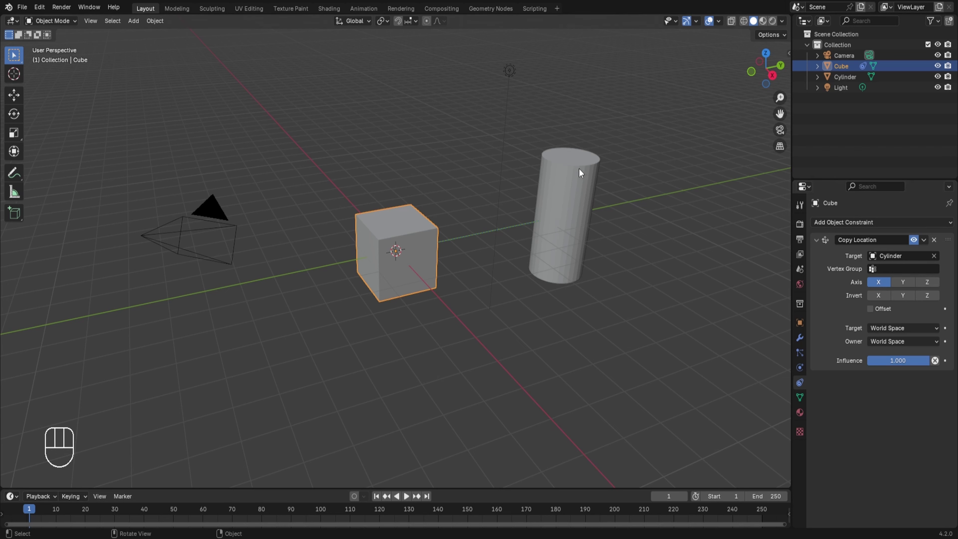
{"action": "left_click", "coordinate": [593, 171]}
{"action": "key", "text": "g"}
{"action": "key", "text": "x"}
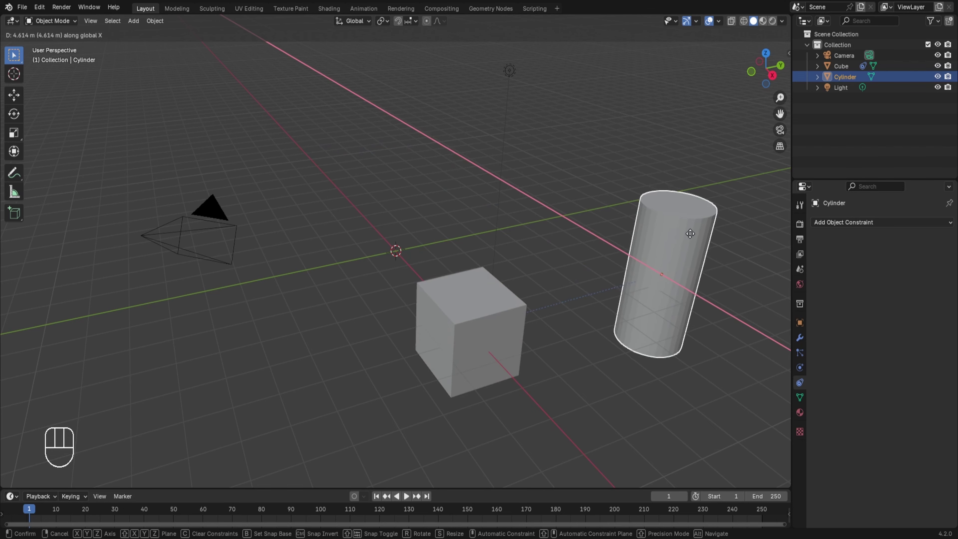
{"action": "right_click", "coordinate": [635, 235]}
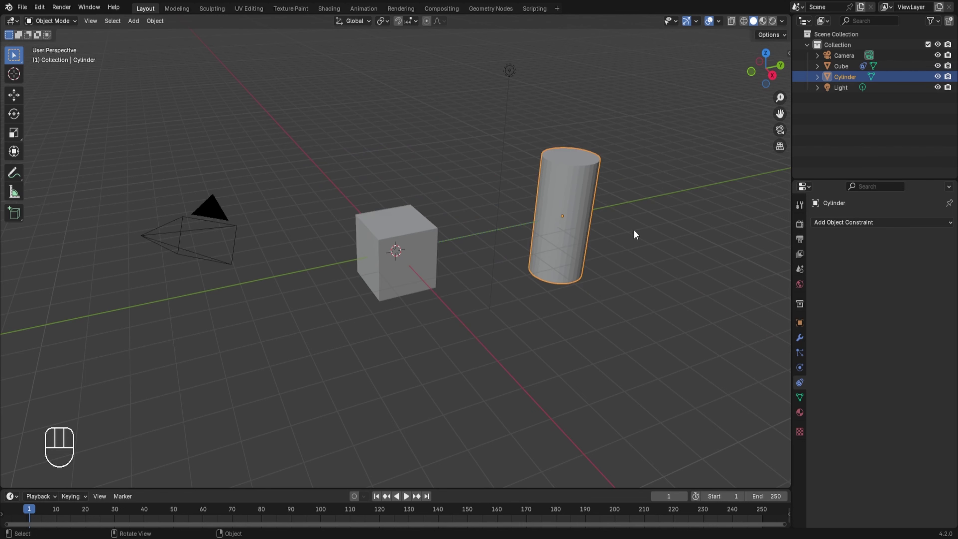
Test the X-only constraint by trial-moving the cylinder along Y and along Z, cancelling each move.
{"action": "key", "text": "g"}
{"action": "key", "text": "y"}
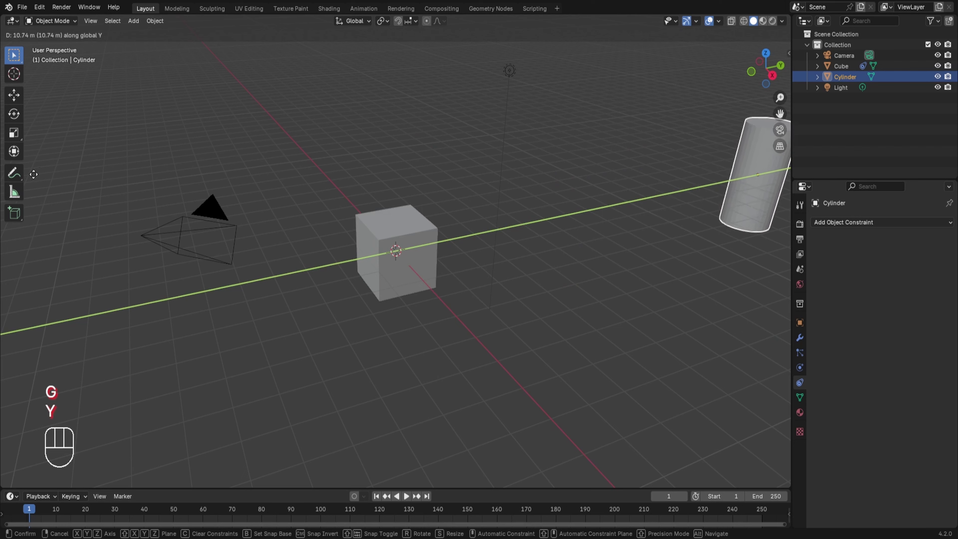
{"action": "right_click", "coordinate": [11, 222]}
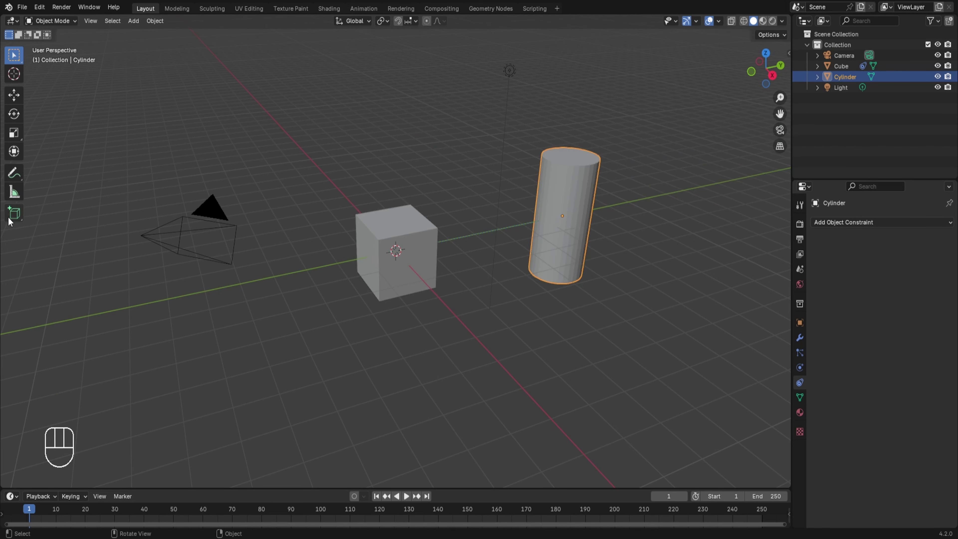
{"action": "key", "text": "g"}
{"action": "key", "text": "z"}
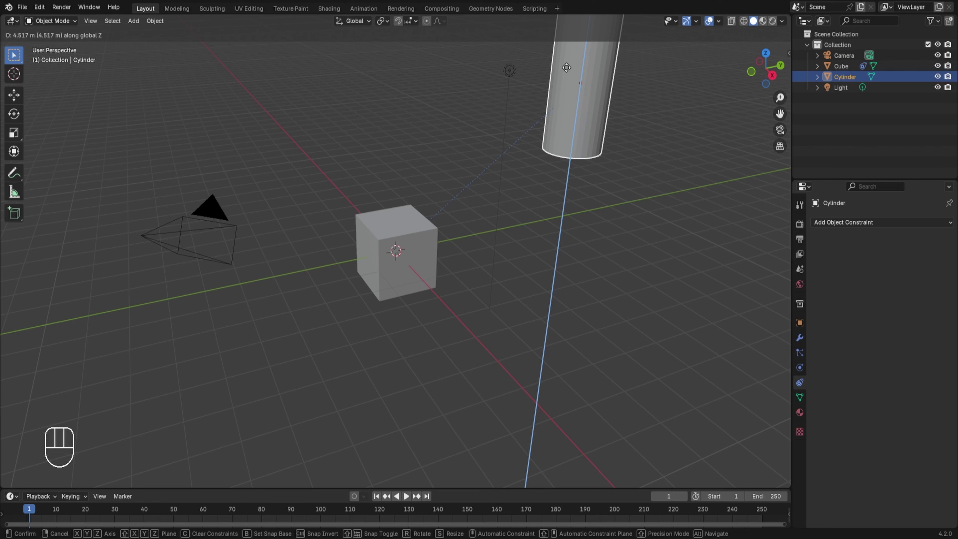
{"action": "right_click", "coordinate": [549, 87]}
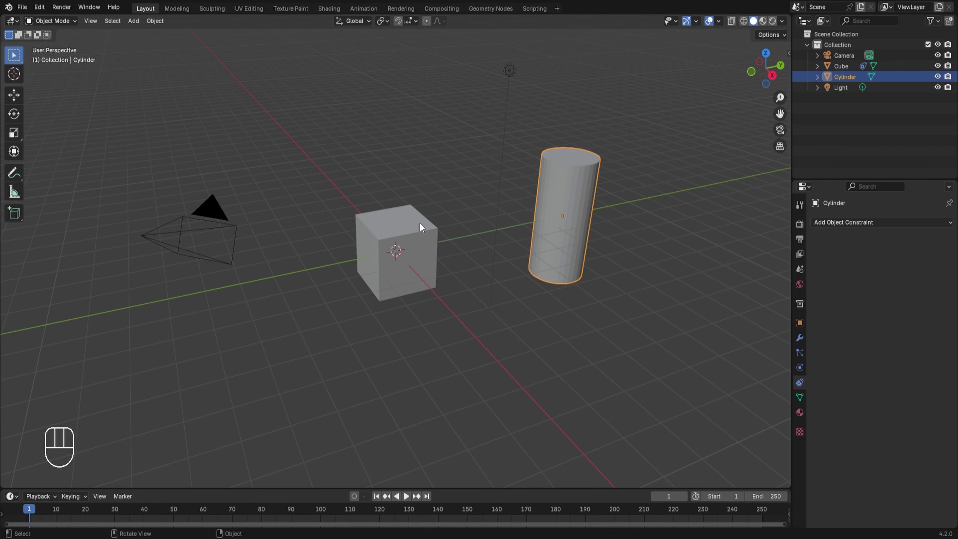
Invert the X location in the cube's Copy Location constraint and move the cylinder along X in the negative direction.
{"action": "left_click", "coordinate": [403, 237]}
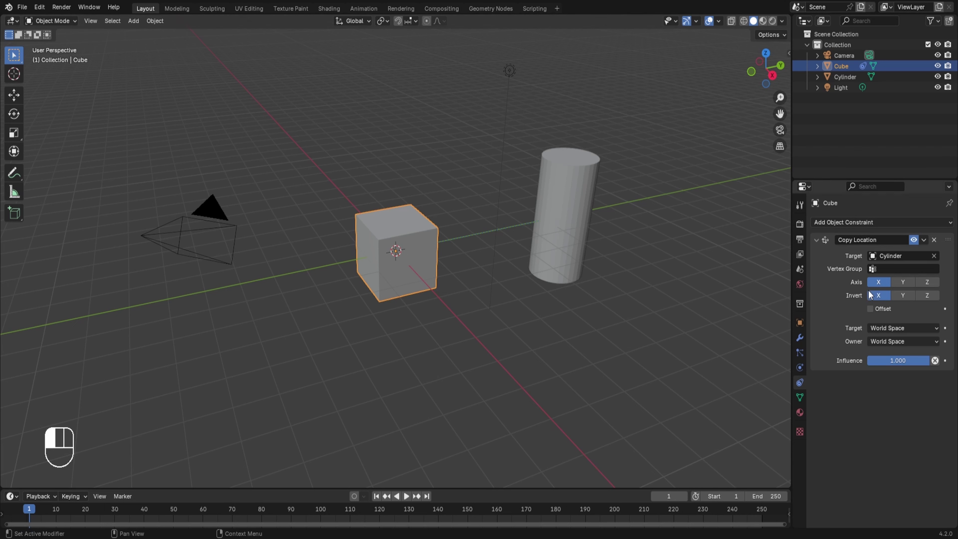
{"action": "left_click", "coordinate": [584, 194]}
{"action": "key", "text": "g"}
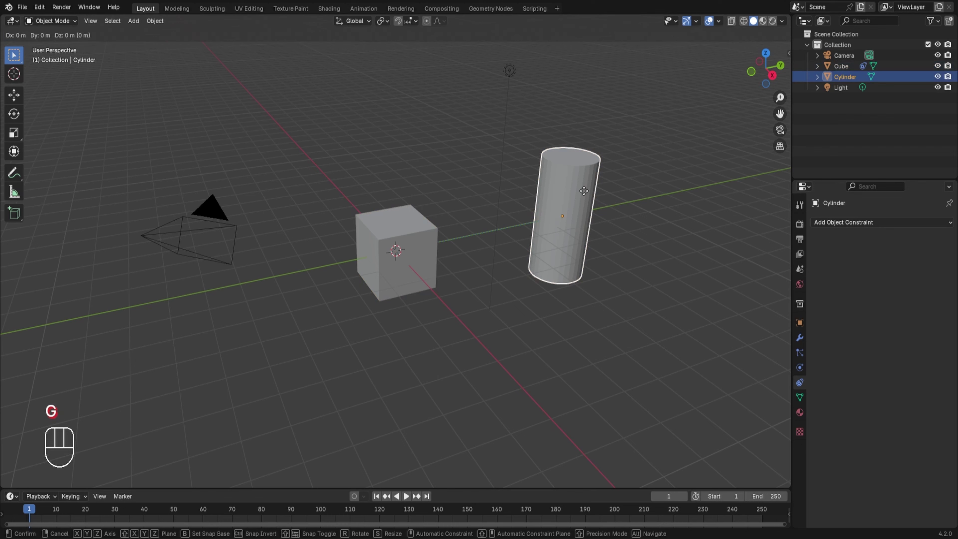
{"action": "key", "text": "x"}
{"action": "left_click", "coordinate": [466, 113]}
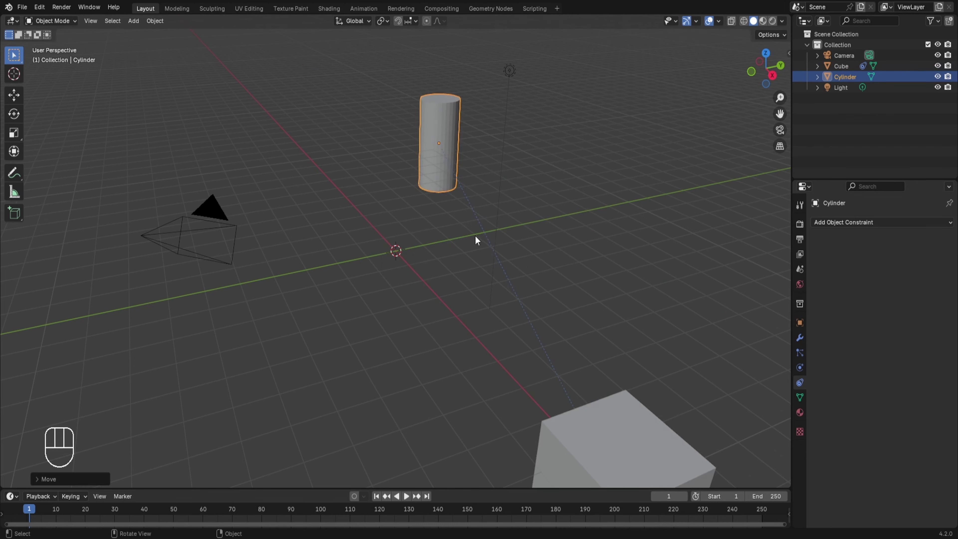
Enable the Y axis in the cube's Copy Location constraint and invert the Y location.
{"action": "middle_click_drag", "start_coordinate": [474, 240], "coordinate": [559, 267]}
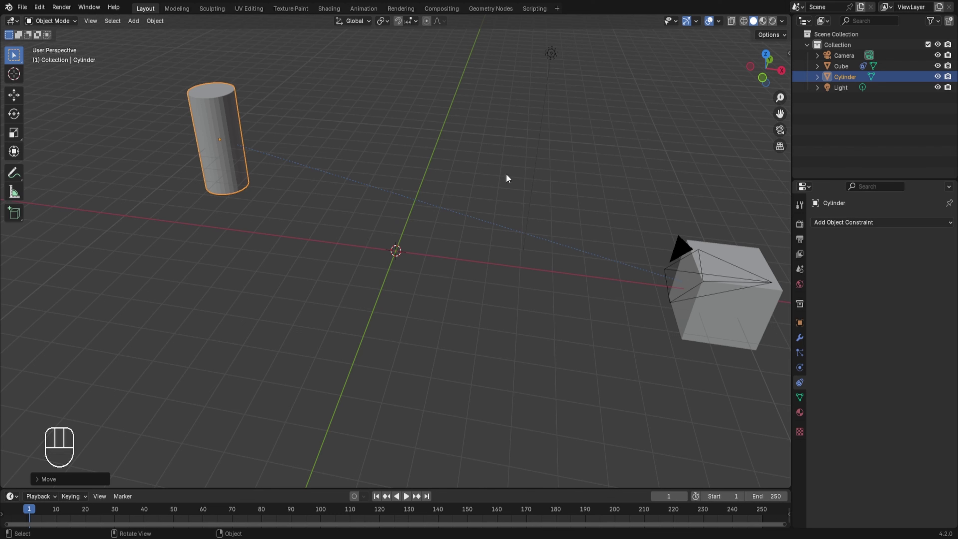
{"action": "left_click", "coordinate": [760, 329]}
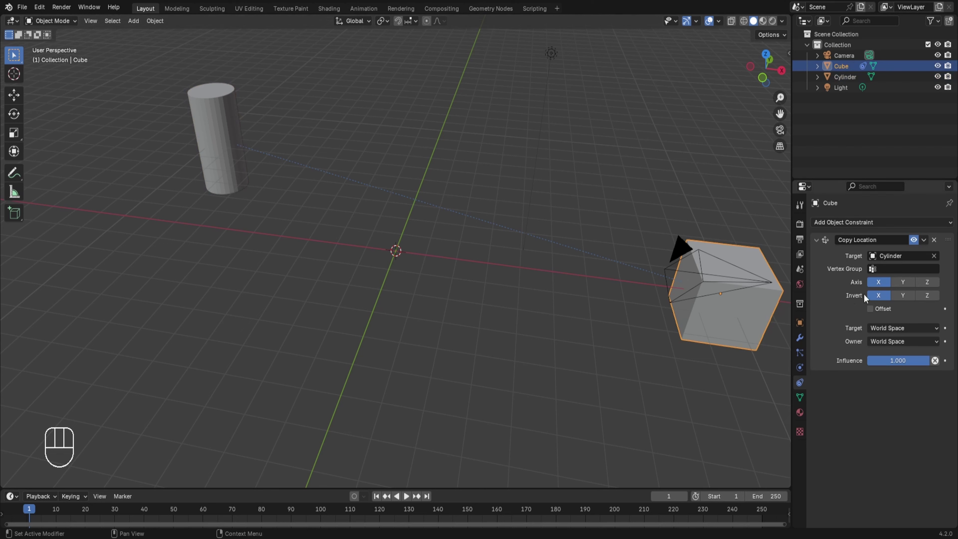
{"action": "left_click", "coordinate": [901, 282]}
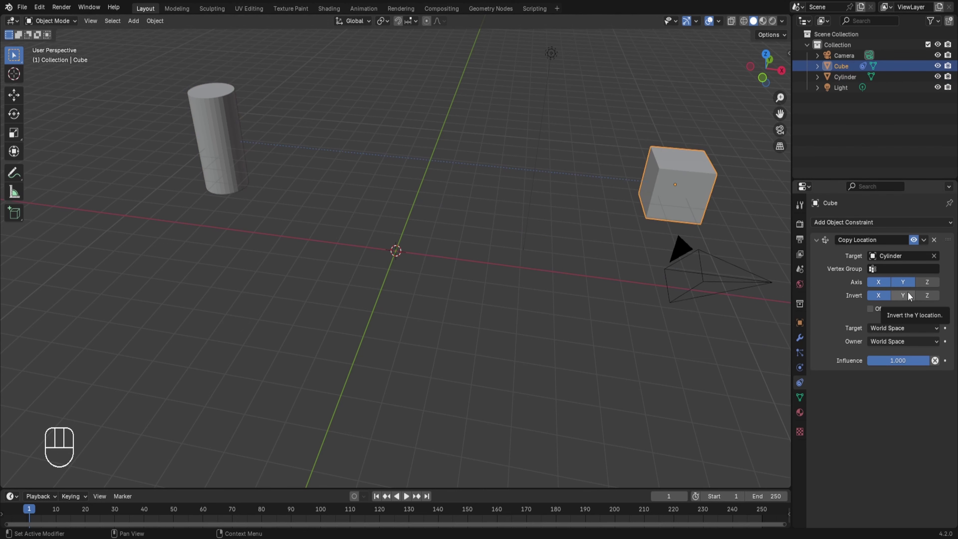
{"action": "left_click", "coordinate": [907, 293]}
{"action": "scroll", "coordinate": [594, 268], "scroll_direction": "down", "scroll_amount": 3}
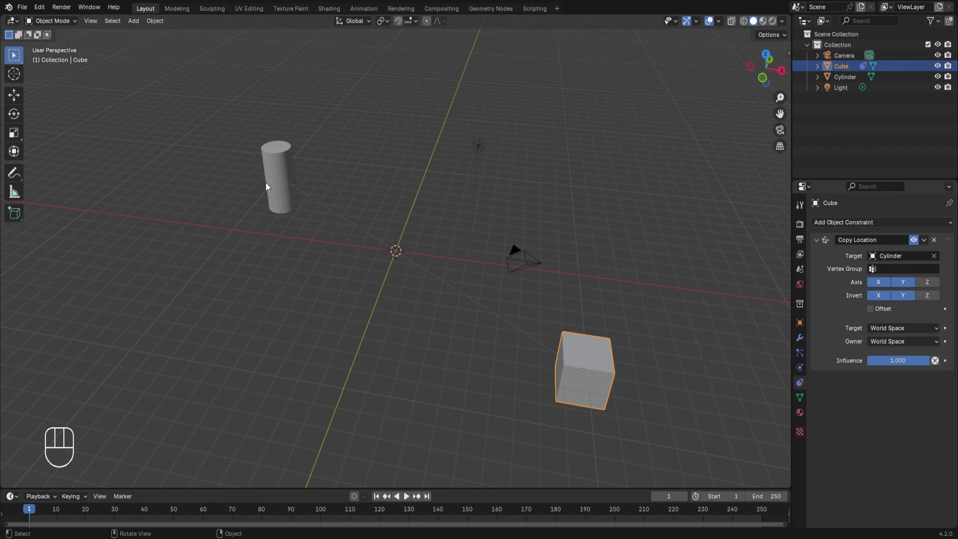
Test the inverted Y location by trial-moving the cylinder along Y and cancelling the move.
{"action": "left_click", "coordinate": [276, 184]}
{"action": "key", "text": "g"}
{"action": "key", "text": "y"}
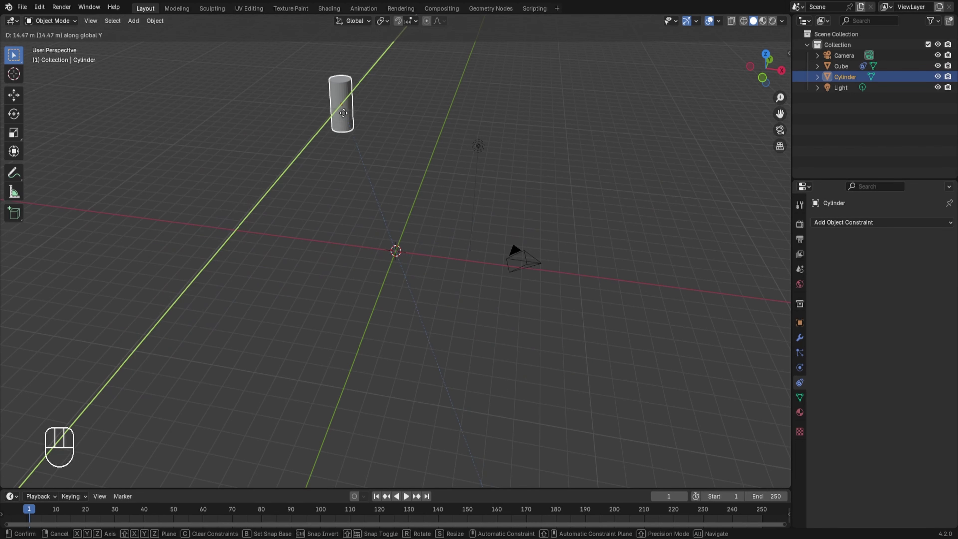
{"action": "right_click", "coordinate": [344, 118]}
Add a Copy Rotation constraint to the cube and remove its Copy Location constraint.
{"action": "left_click", "coordinate": [602, 361]}
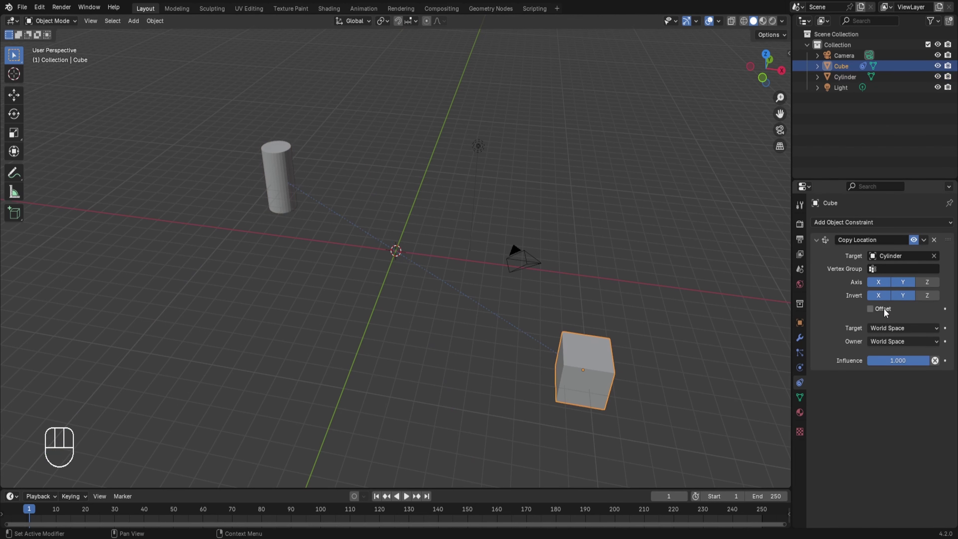
{"action": "middle_click_drag", "start_coordinate": [553, 316], "coordinate": [548, 291]}
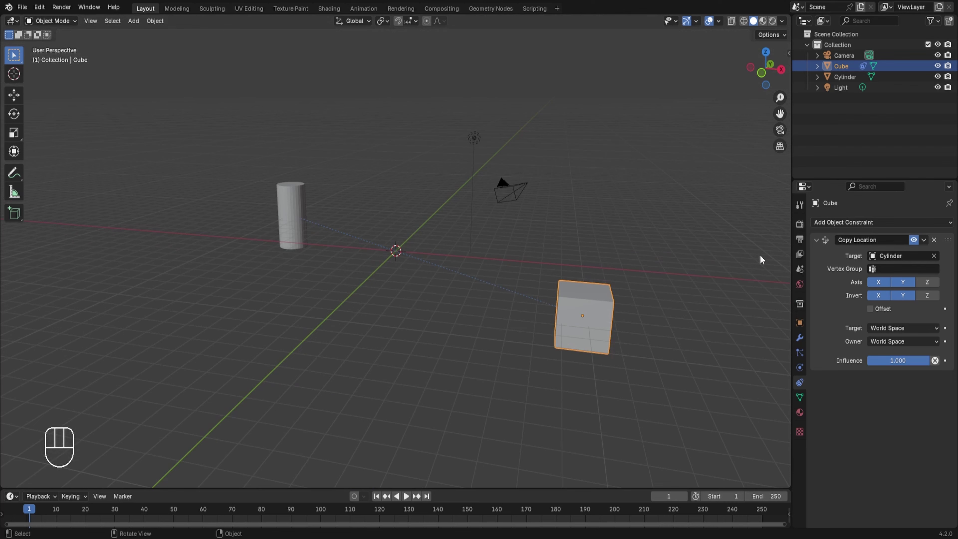
{"action": "left_click", "coordinate": [844, 221]}
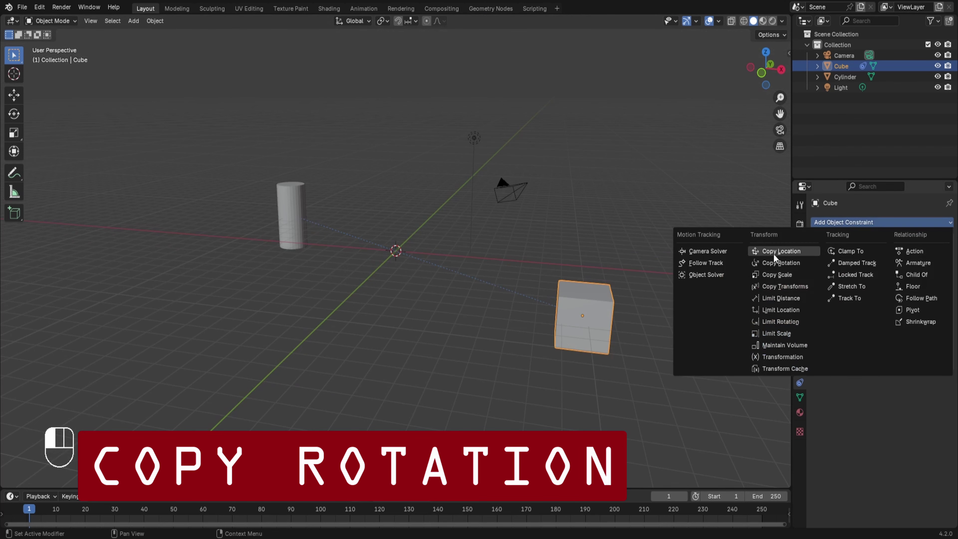
{"action": "left_click", "coordinate": [777, 263]}
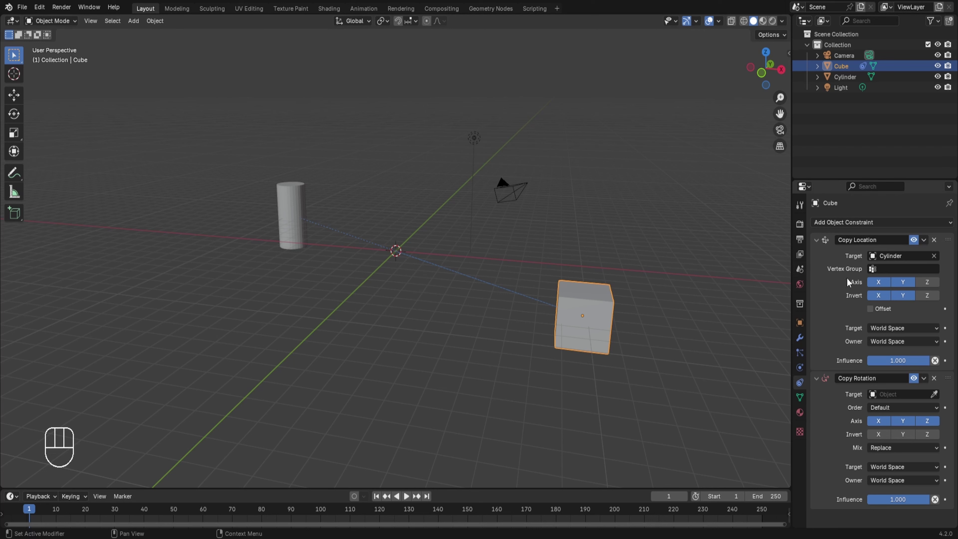
{"action": "left_click", "coordinate": [933, 240]}
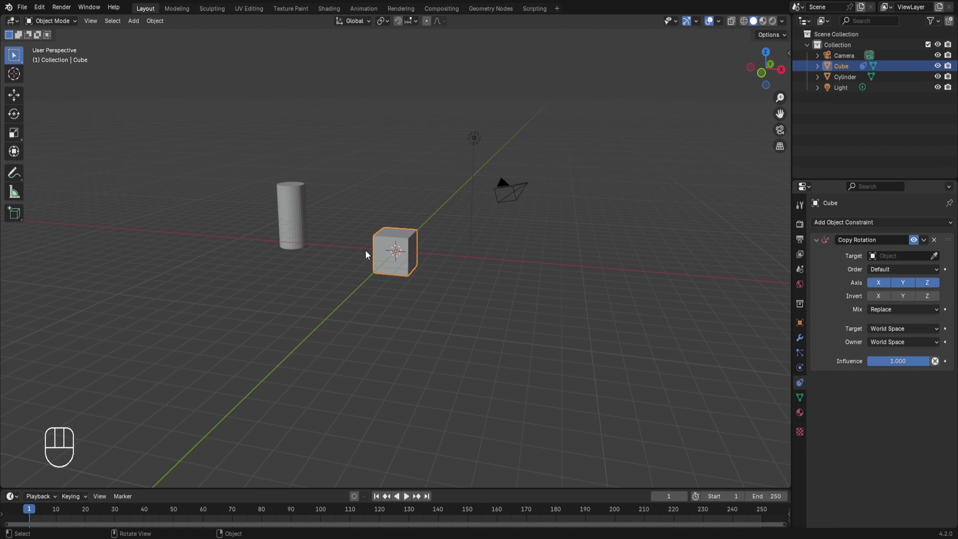
Set the cylinder as the target of the cube's Copy Rotation constraint.
{"action": "scroll", "coordinate": [365, 250], "scroll_direction": "up", "scroll_amount": 1}
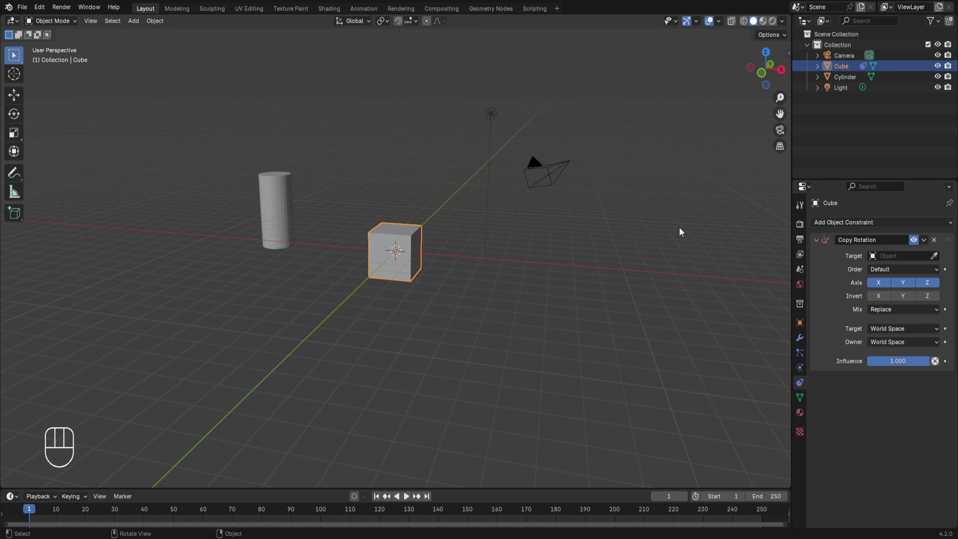
{"action": "left_click", "coordinate": [934, 256]}
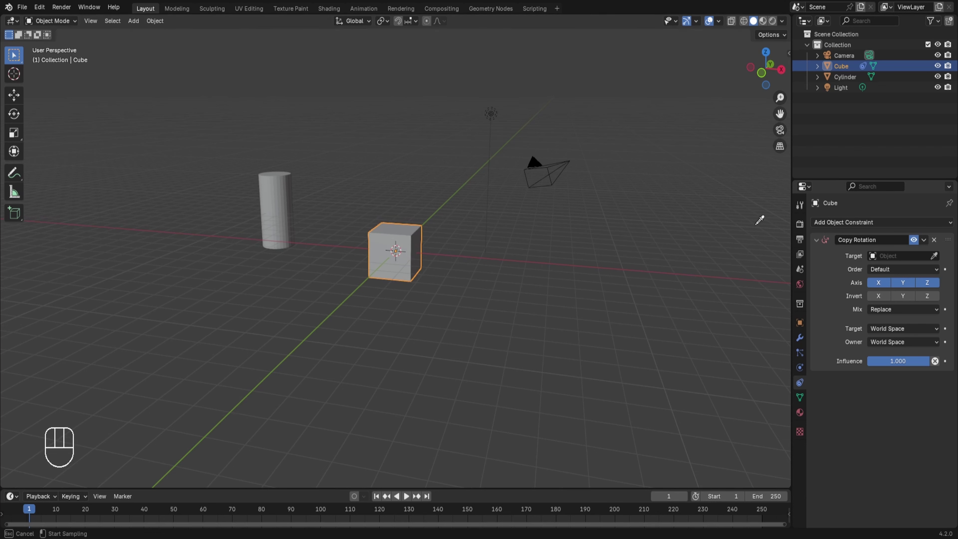
{"action": "left_click", "coordinate": [268, 188]}
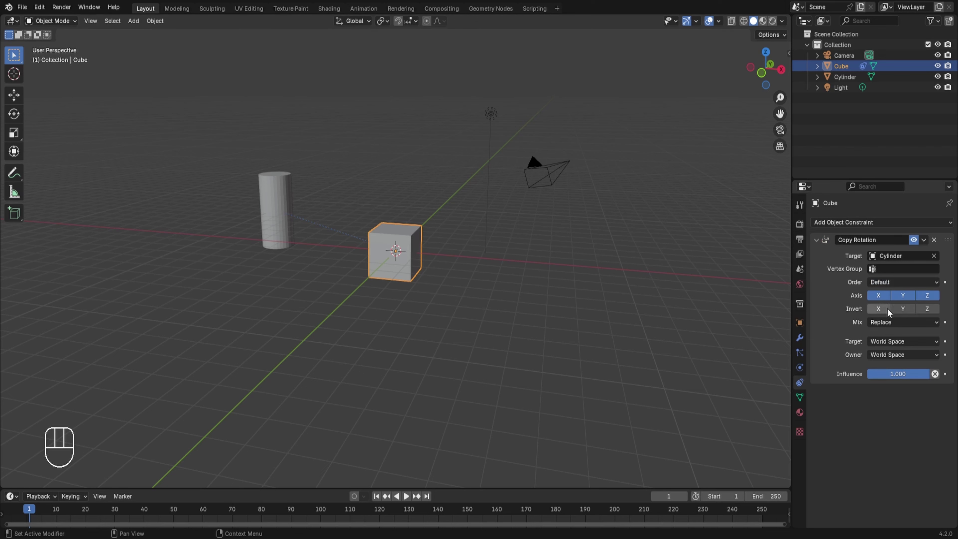
Test the Copy Rotation constraint by trial-rotating the cylinder about global X, Y and Z, cancelling the rotation.
{"action": "left_click", "coordinate": [291, 208]}
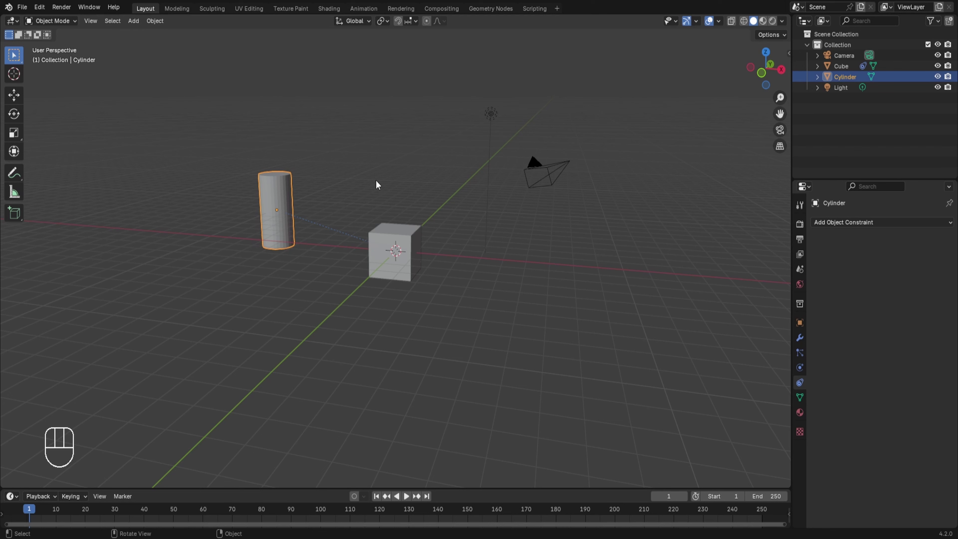
{"action": "key", "text": "r"}
{"action": "key", "text": "x"}
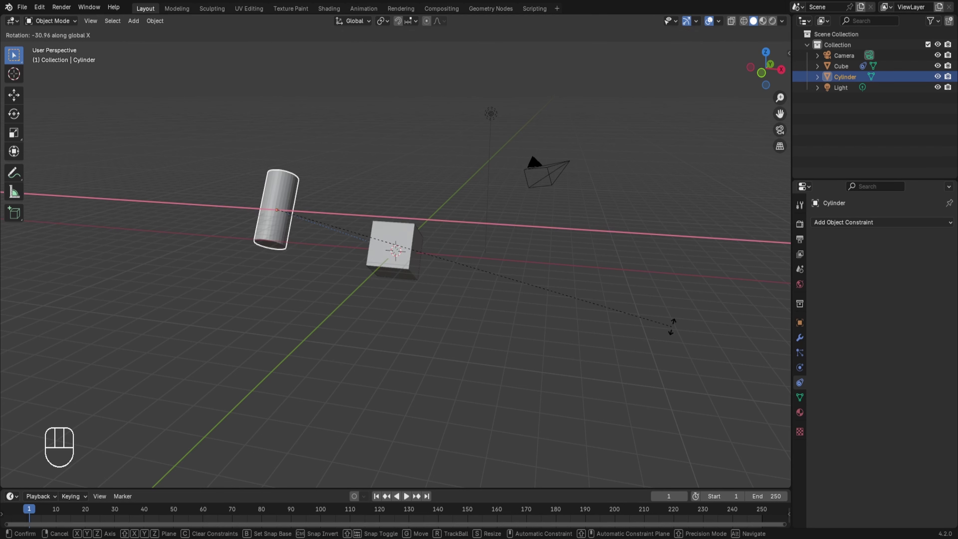
{"action": "key", "text": "y"}
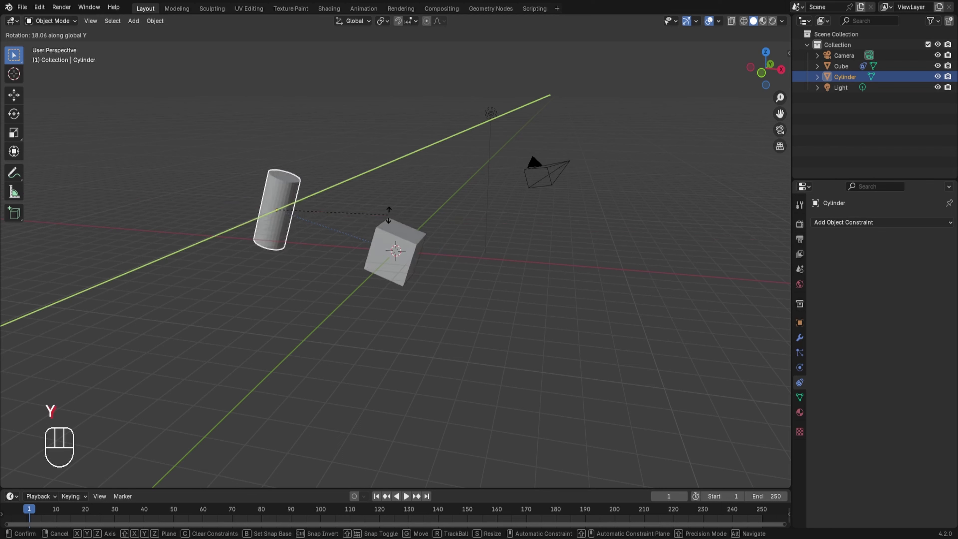
{"action": "key", "text": "z"}
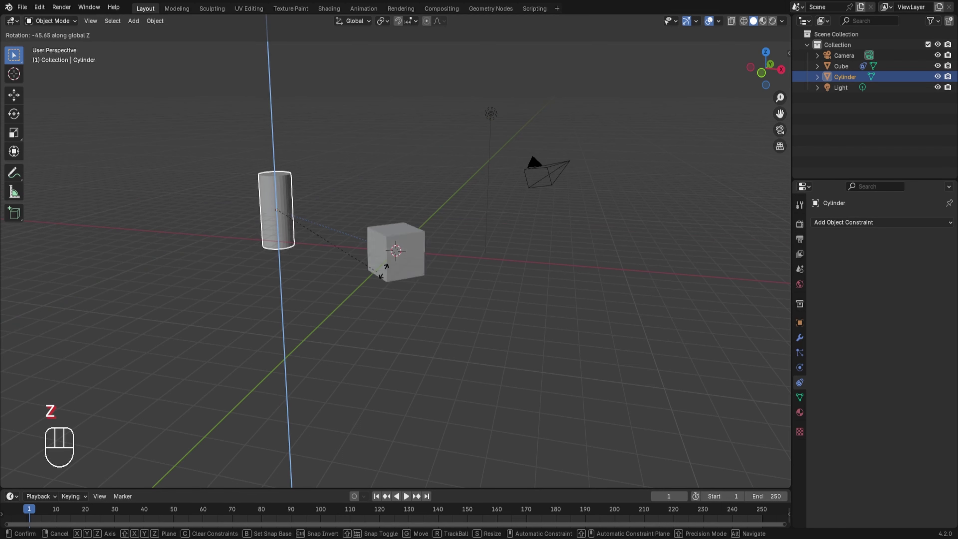
{"action": "left_click", "coordinate": [495, 141]}
Invert the X, Y and Z rotation in the cube's Copy Rotation constraint.
{"action": "left_click", "coordinate": [407, 236]}
{"action": "left_click", "coordinate": [882, 309]}
{"action": "left_click", "coordinate": [902, 308]}
{"action": "left_click", "coordinate": [927, 308]}
Test the inverted rotation by trial-rotating the cylinder about global X, Y and Z, leaving its orientation unchanged.
{"action": "left_click", "coordinate": [279, 197]}
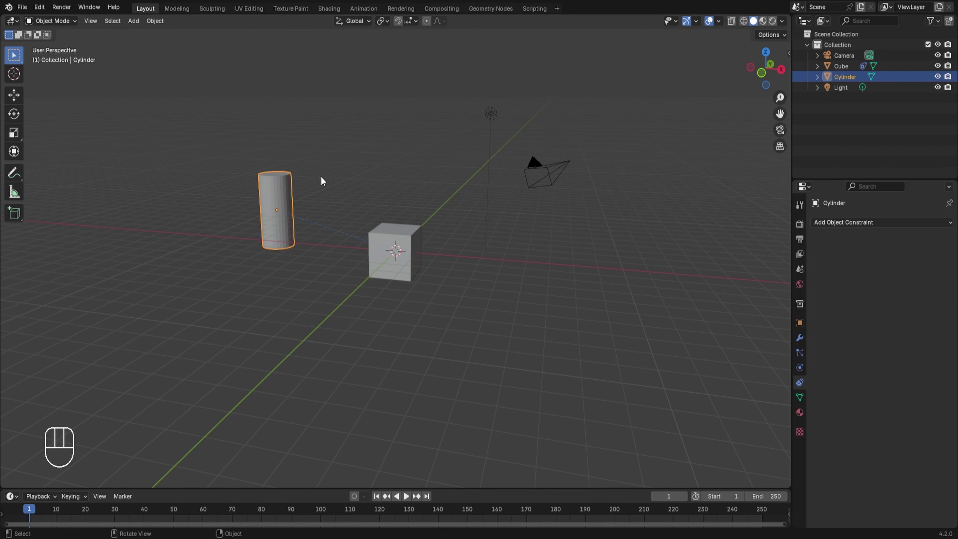
{"action": "key", "text": "r"}
{"action": "key", "text": "x"}
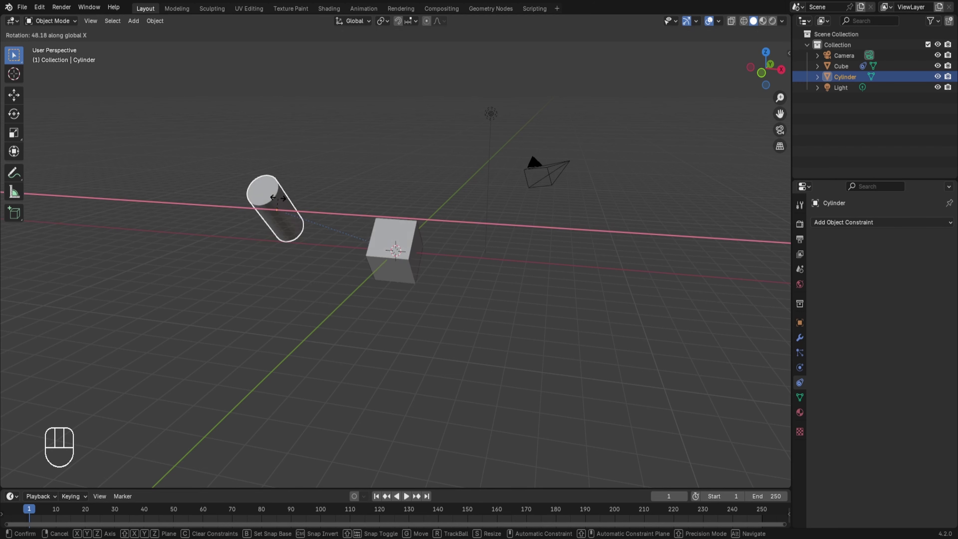
{"action": "key", "text": "y"}
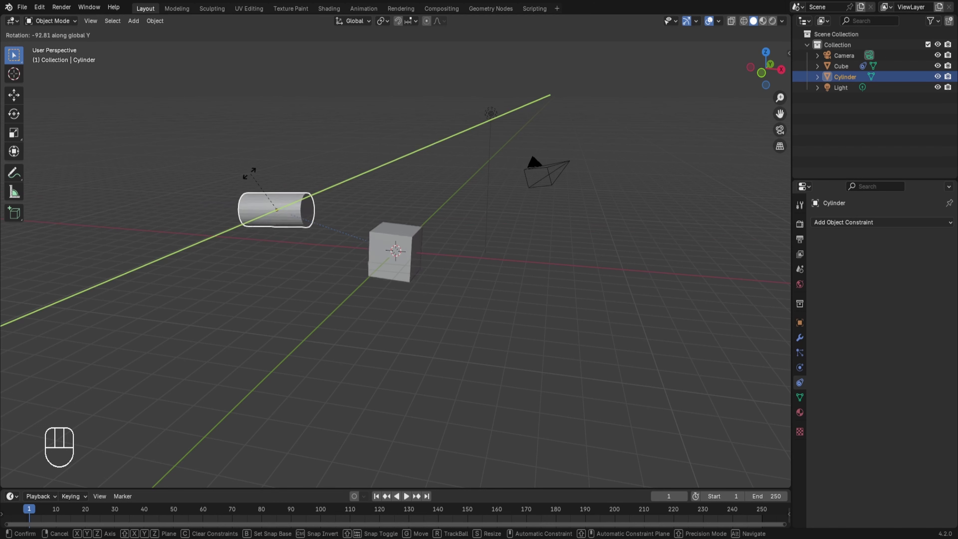
{"action": "key", "text": "z"}
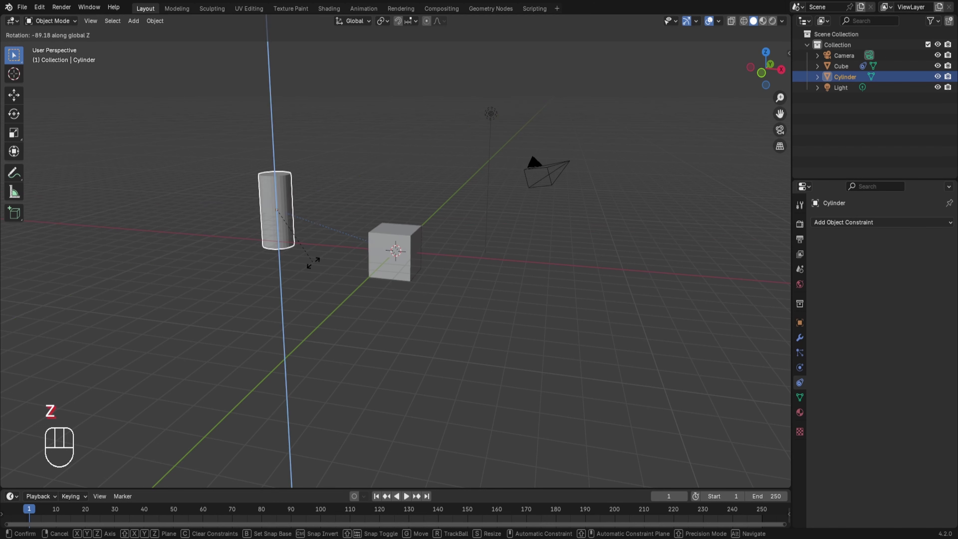
{"action": "key", "text": "r"}
{"action": "key", "text": "z"}
{"action": "left_click", "coordinate": [466, 245]}
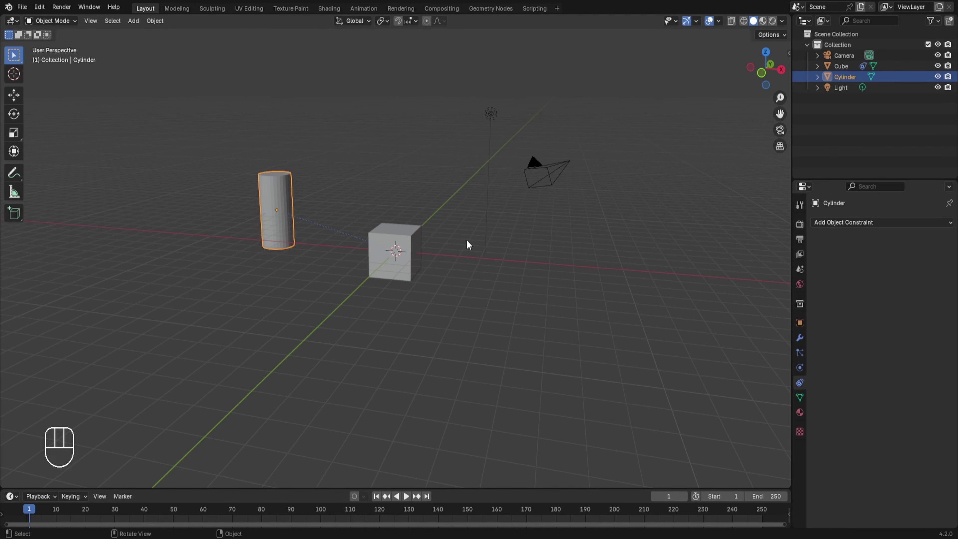
Replace the cube's Copy Rotation constraint with a Copy Scale constraint targeting the cylinder.
{"action": "left_click", "coordinate": [411, 233]}
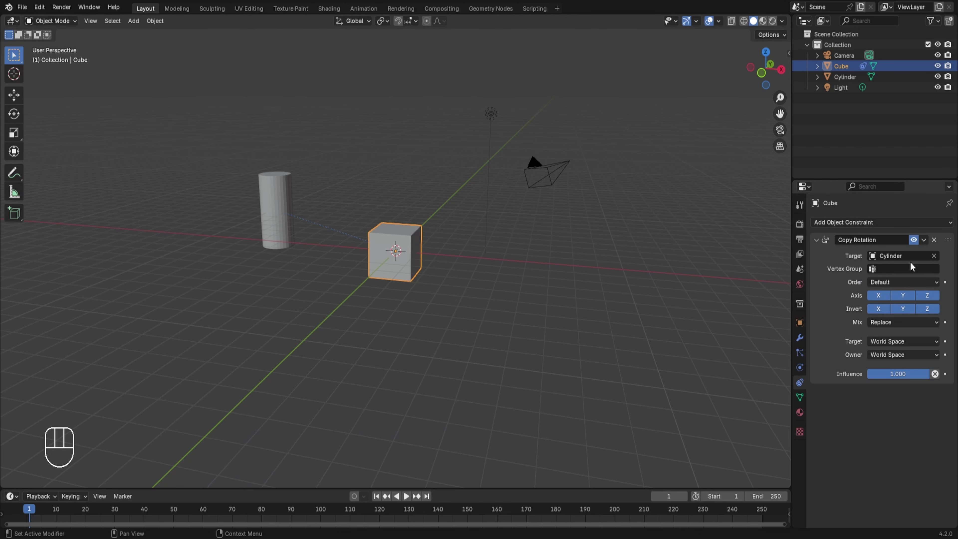
{"action": "left_click", "coordinate": [934, 240]}
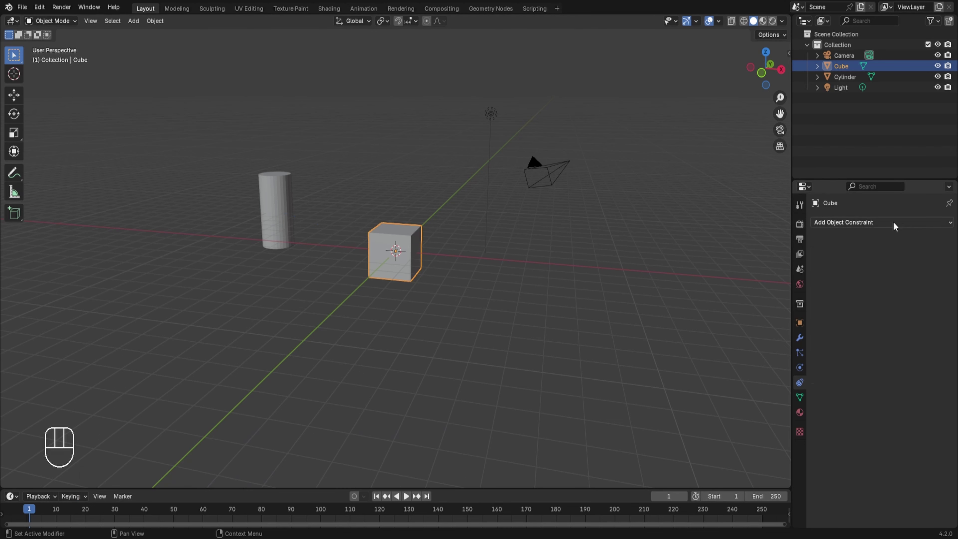
{"action": "left_click", "coordinate": [884, 220]}
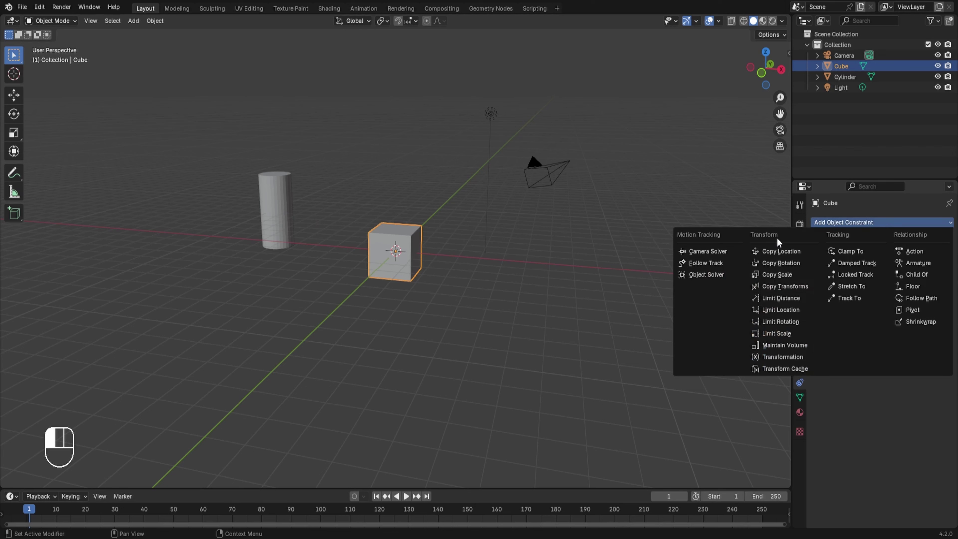
{"action": "left_click", "coordinate": [778, 274]}
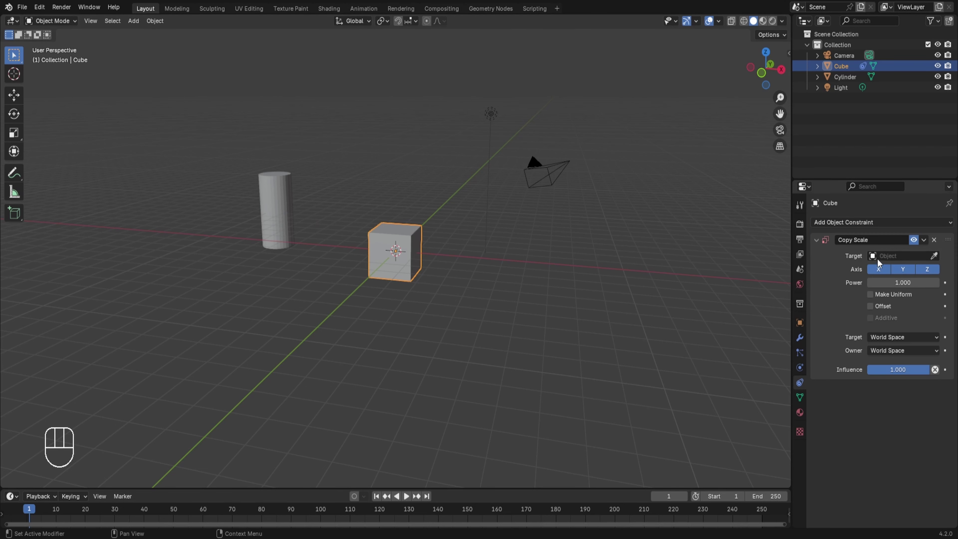
{"action": "left_click", "coordinate": [934, 256]}
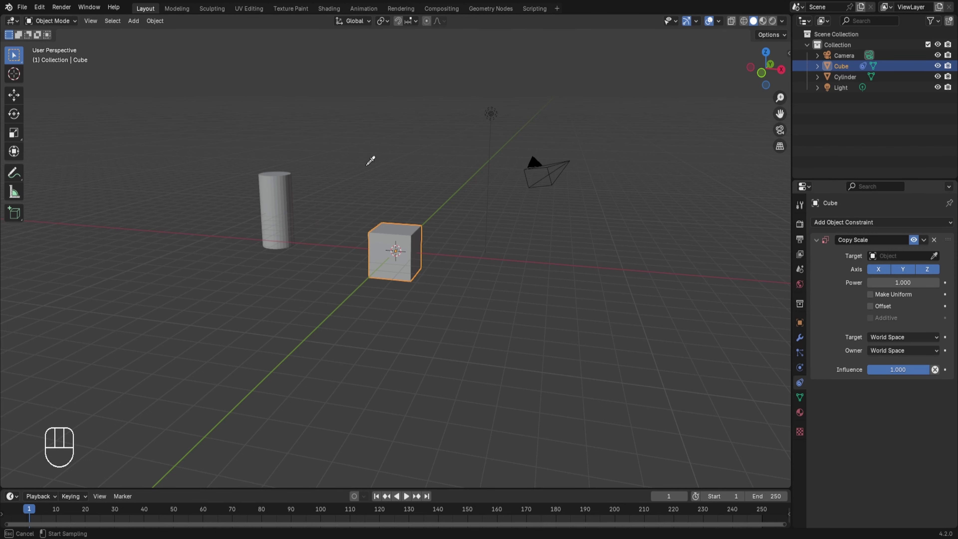
{"action": "left_click", "coordinate": [273, 179]}
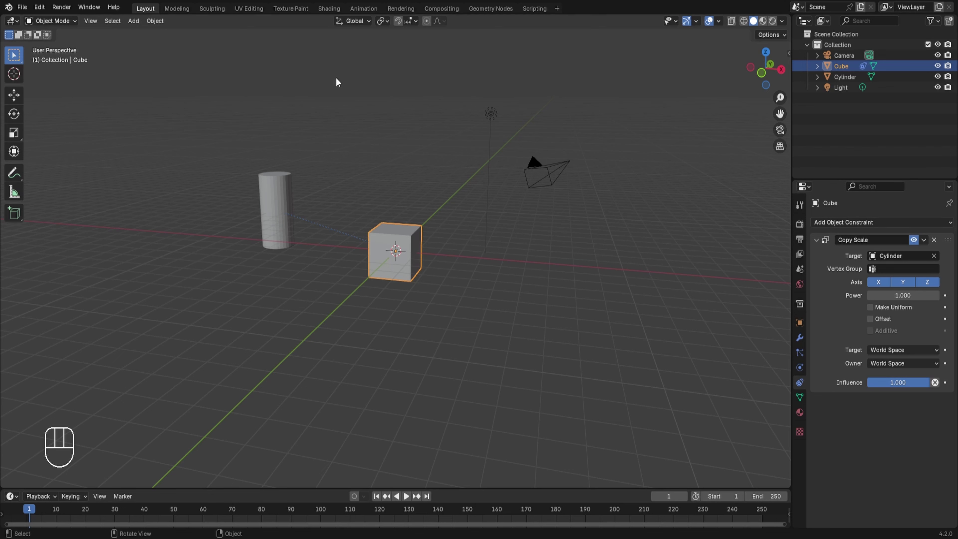
Test the Copy Scale constraint by trial-scaling the cylinder along global X, Y and Z, cancelling the scaling.
{"action": "left_click", "coordinate": [278, 184]}
{"action": "key", "text": "s"}
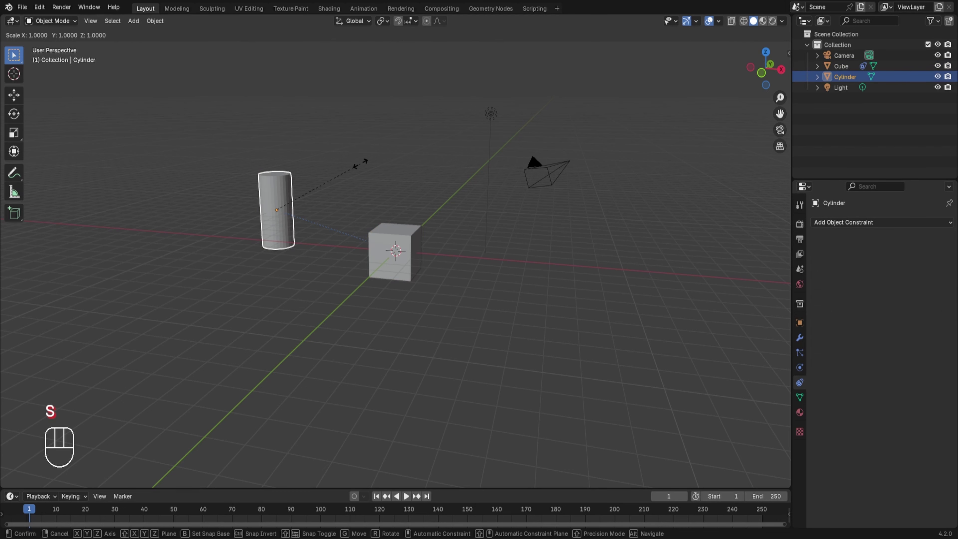
{"action": "key", "text": "x"}
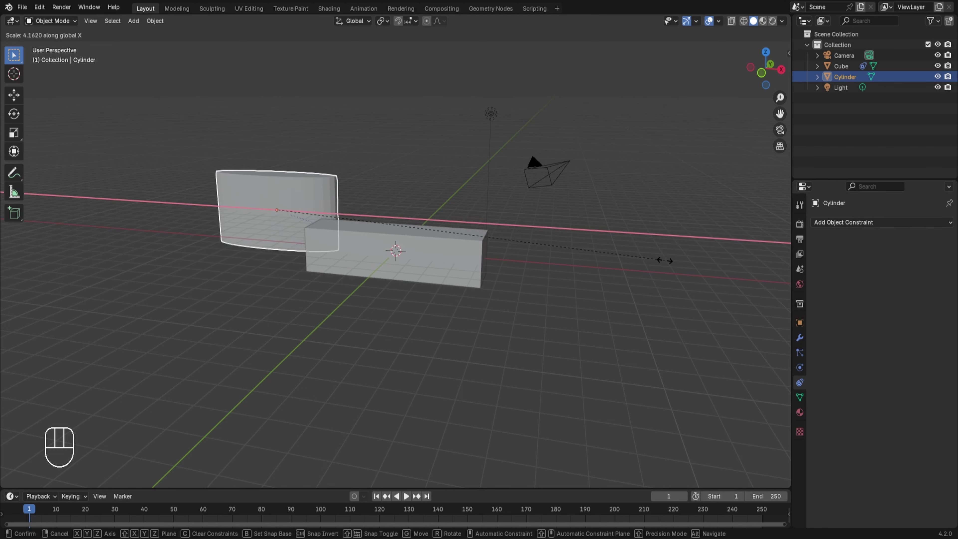
{"action": "key", "text": "y"}
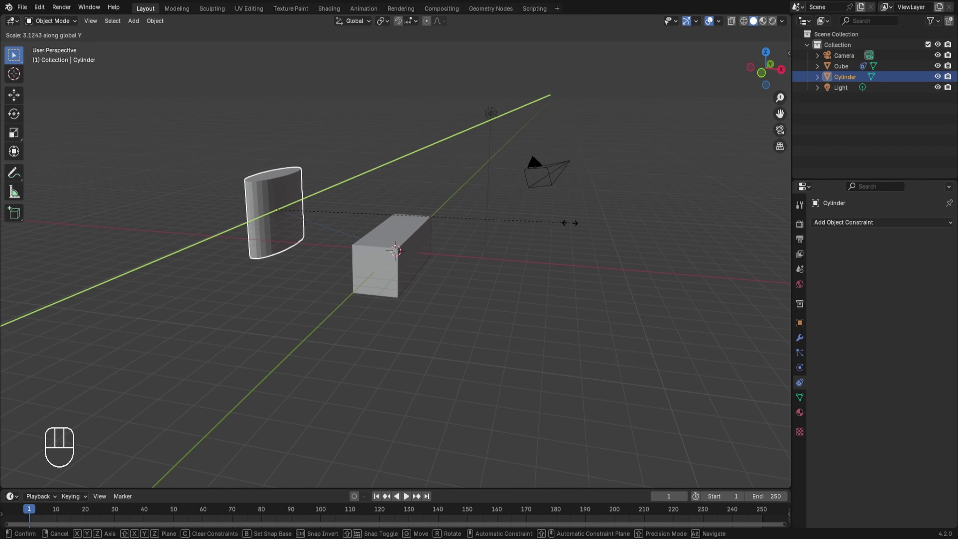
{"action": "key", "text": "z"}
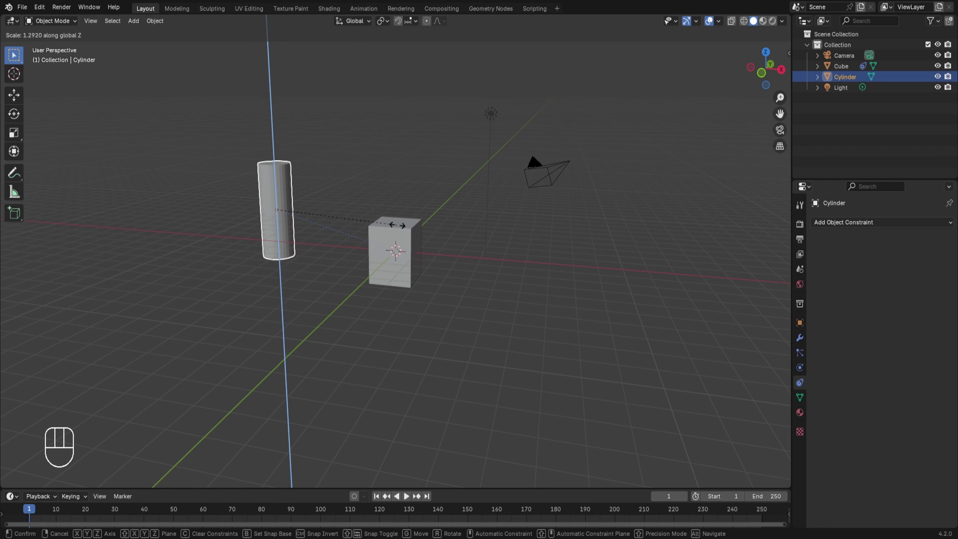
{"action": "key", "text": "Escape"}
Set the power of the cube's Copy Scale constraint to 2.
{"action": "left_click", "coordinate": [401, 235]}
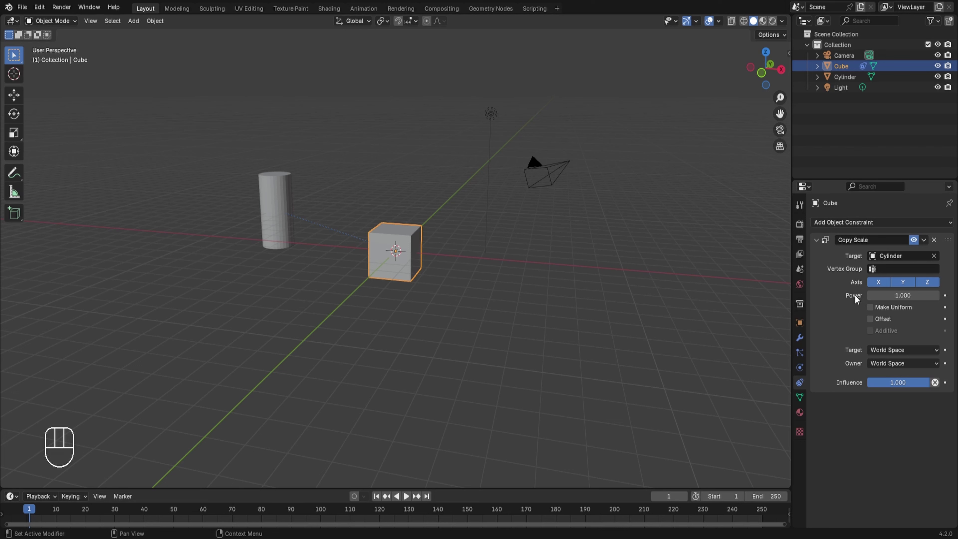
{"action": "left_click", "coordinate": [902, 296]}
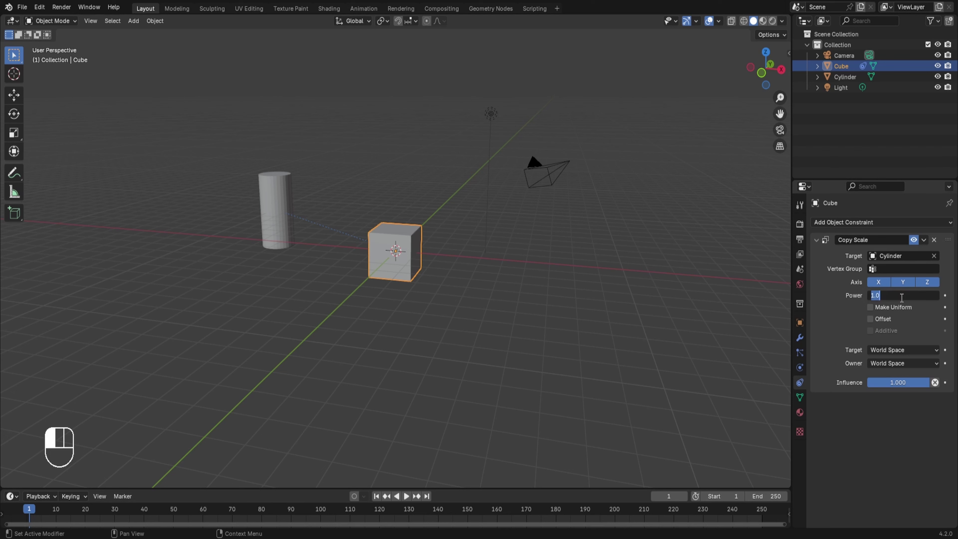
{"action": "type", "text": "2"}
{"action": "key", "text": "Return"}
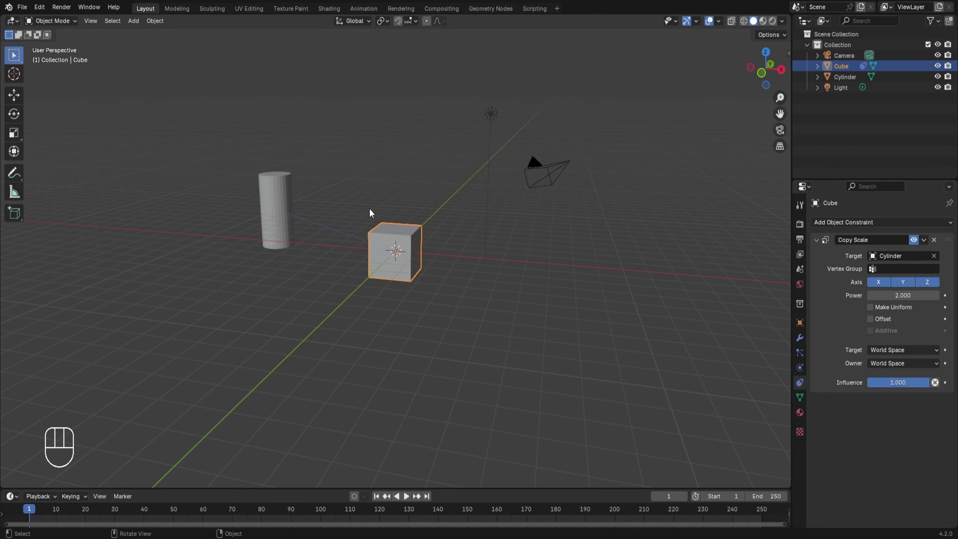
Test the Copy Scale power by stretching the cylinder along global Z and undoing the scaling.
{"action": "left_click", "coordinate": [281, 204]}
{"action": "key", "text": "s"}
{"action": "key", "text": "z"}
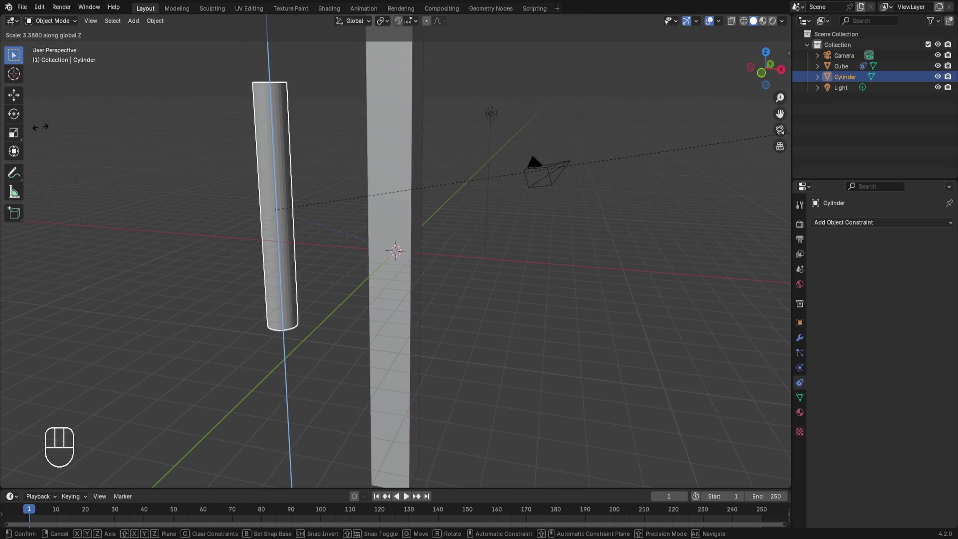
{"action": "left_click", "coordinate": [90, 120]}
{"action": "scroll", "coordinate": [121, 152], "scroll_direction": "down", "scroll_amount": 2}
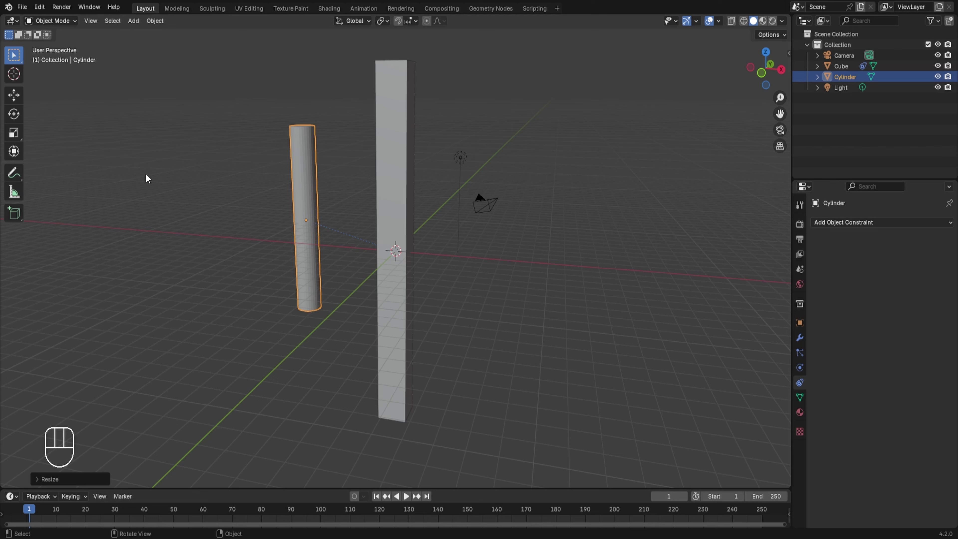
{"action": "key", "text": "ctrl+z"}
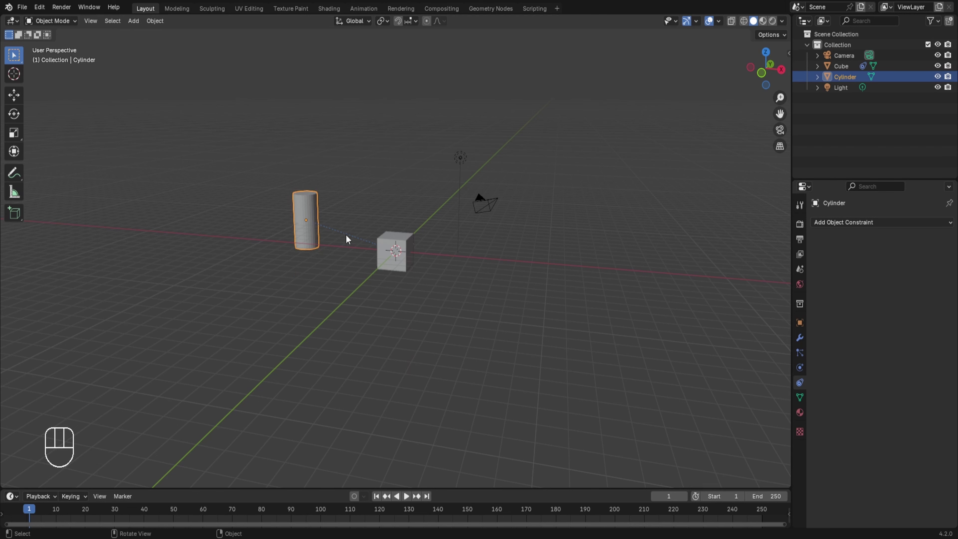
Add a Copy Transforms constraint to the cube.
{"action": "left_click", "coordinate": [388, 244]}
{"action": "left_click", "coordinate": [838, 222]}
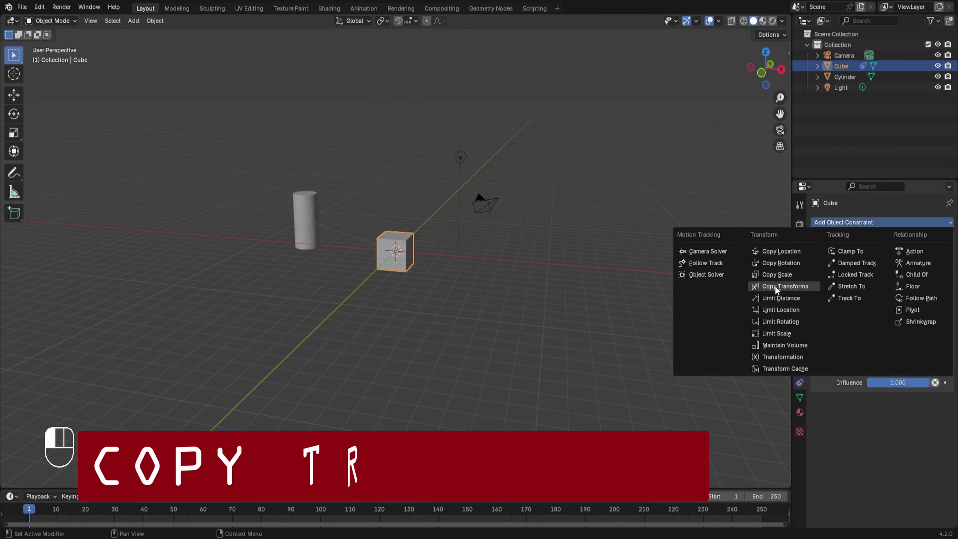
{"action": "left_click", "coordinate": [772, 285]}
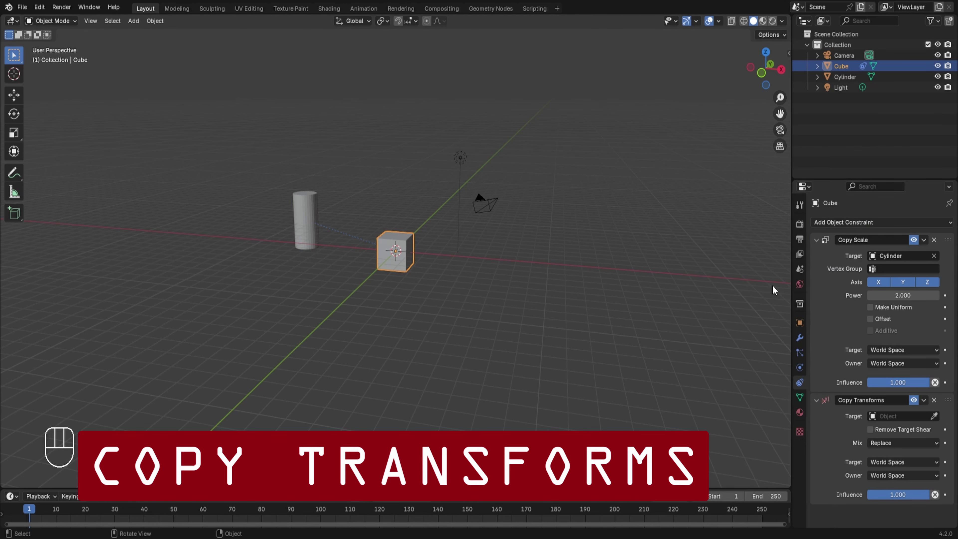
Remove the cube's Copy Scale constraint and set the cylinder as the target of its Copy Transforms constraint.
{"action": "left_click", "coordinate": [934, 239]}
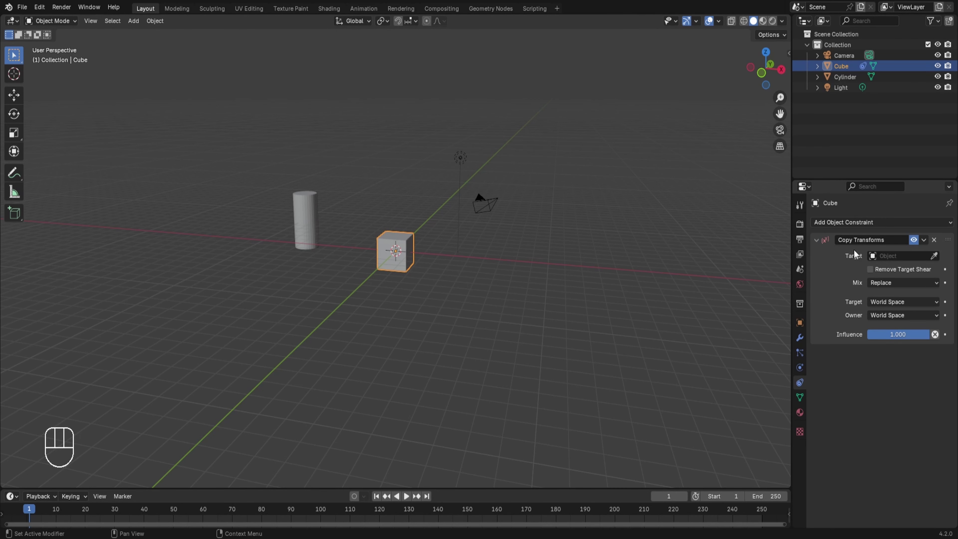
{"action": "scroll", "coordinate": [413, 257], "scroll_direction": "up", "scroll_amount": 3}
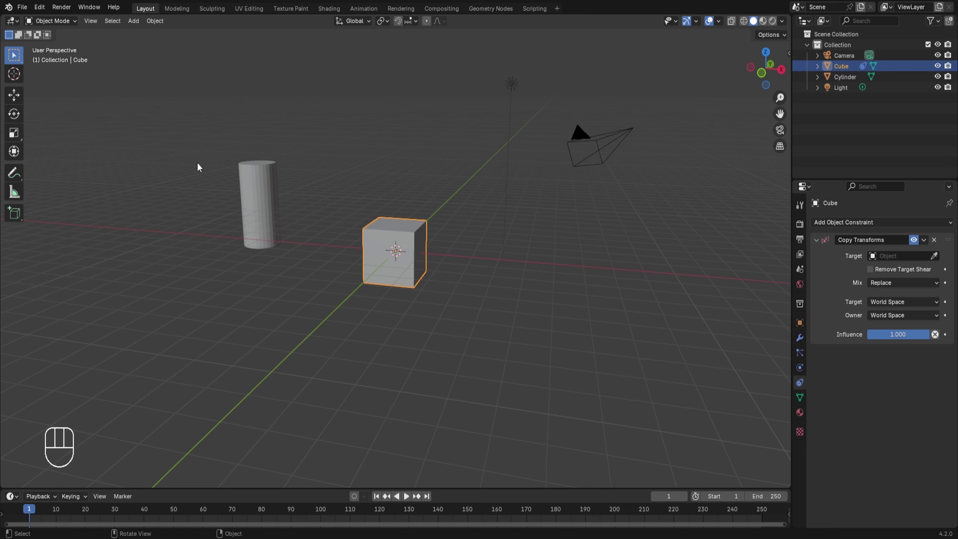
{"action": "left_click", "coordinate": [934, 256]}
{"action": "left_click", "coordinate": [251, 202]}
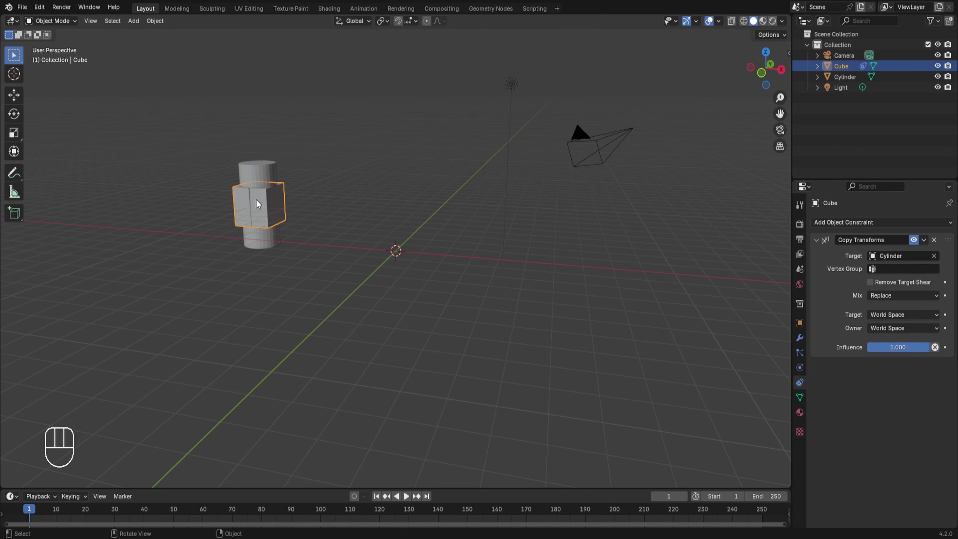
Test the Copy Transforms constraint by trial-moving, rotating and scaling the cylinder, cancelling each transform.
{"action": "left_click", "coordinate": [259, 162]}
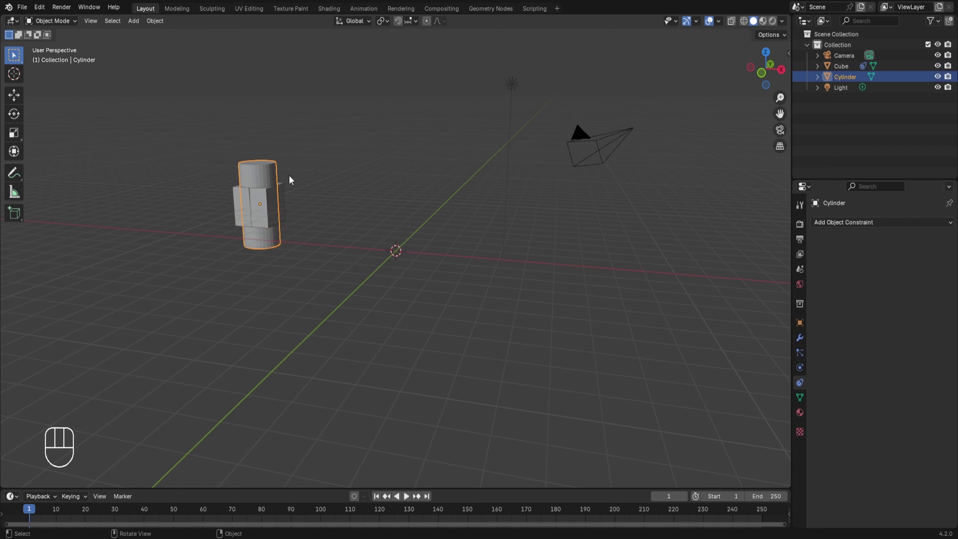
{"action": "key", "text": "g"}
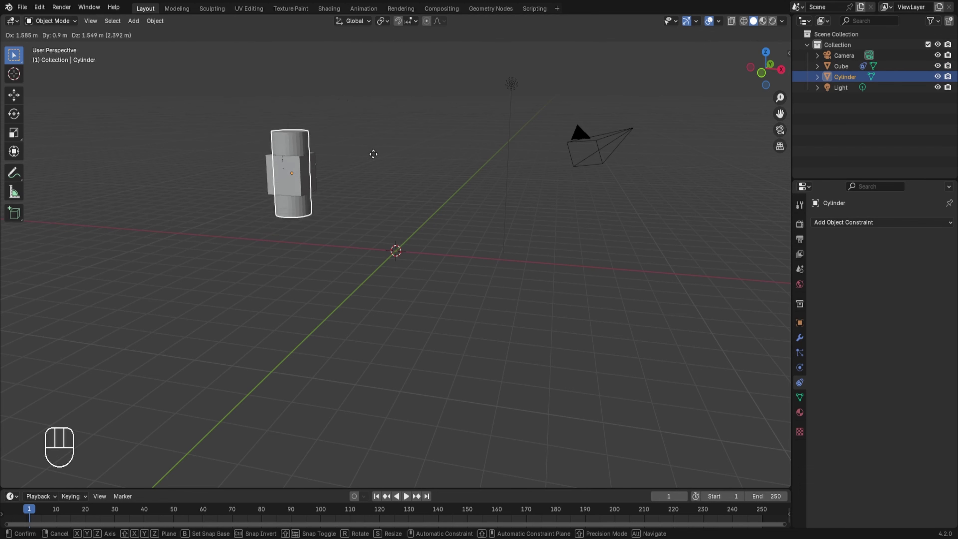
{"action": "right_click", "coordinate": [372, 145]}
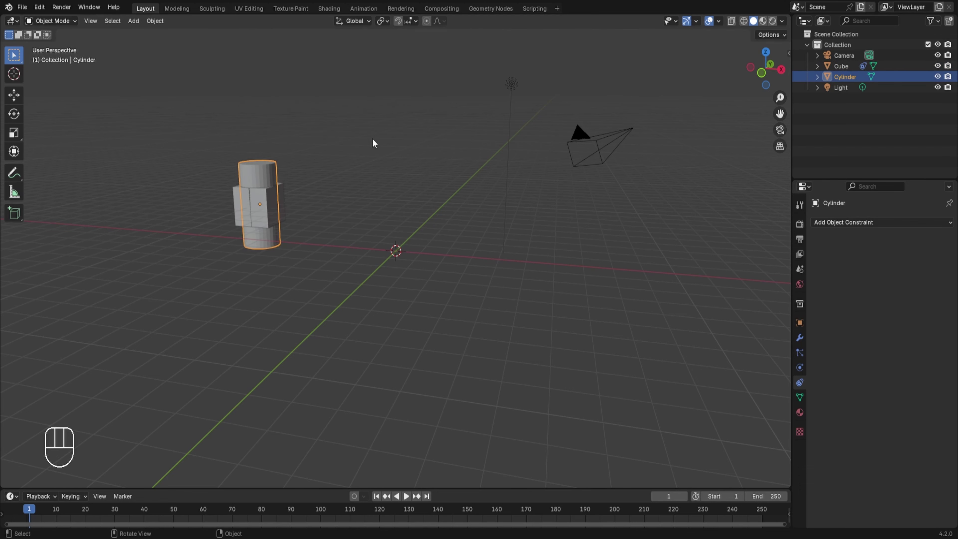
{"action": "key", "text": "r"}
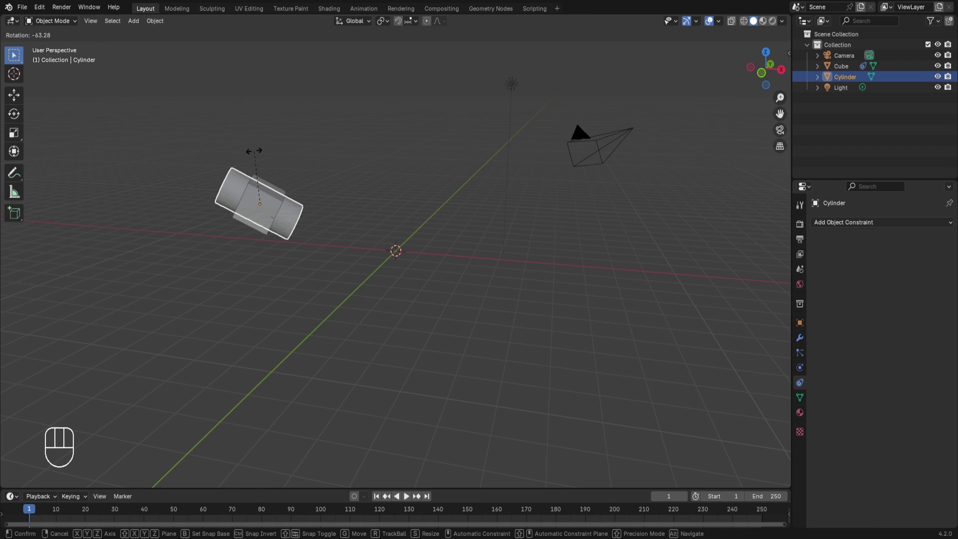
{"action": "right_click", "coordinate": [218, 143]}
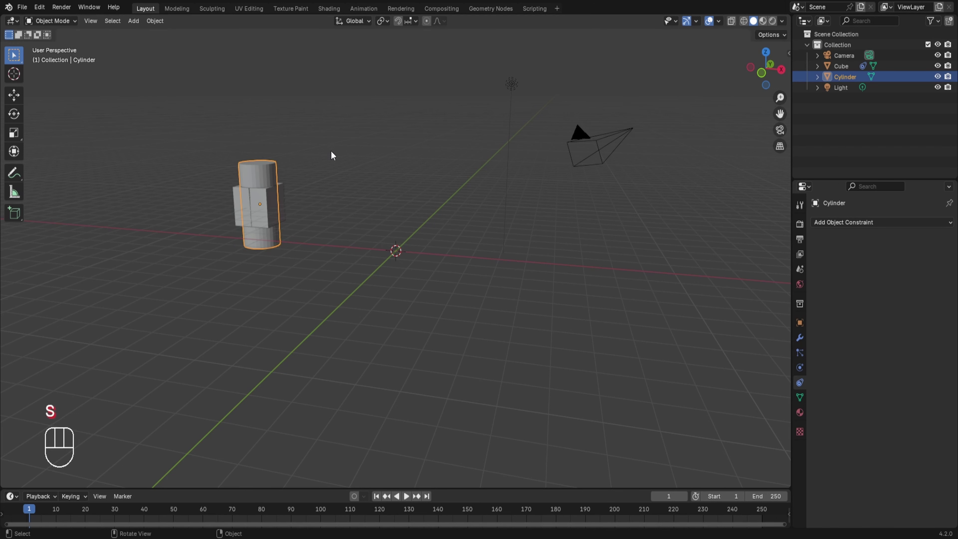
{"action": "key", "text": "s"}
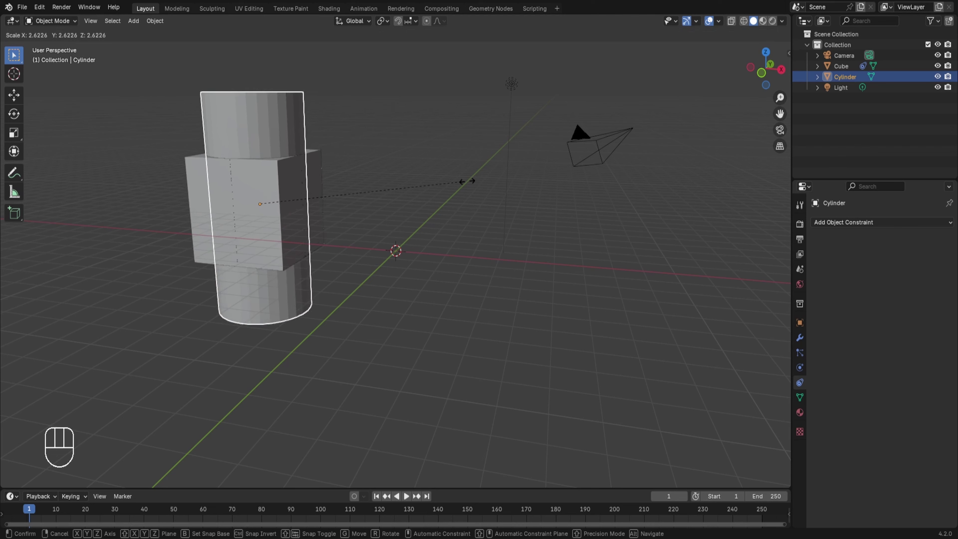
{"action": "key", "text": "z"}
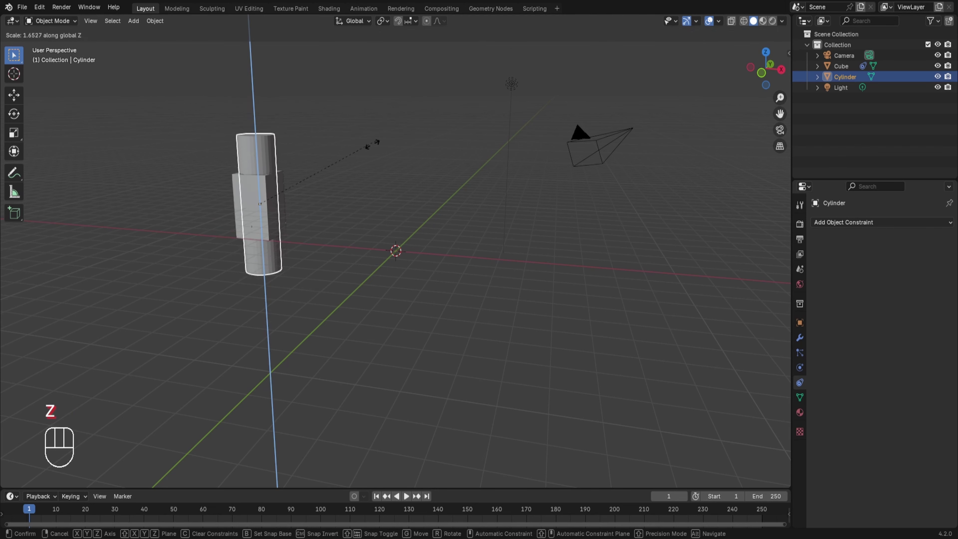
{"action": "key", "text": "x"}
{"action": "right_click", "coordinate": [312, 270]}
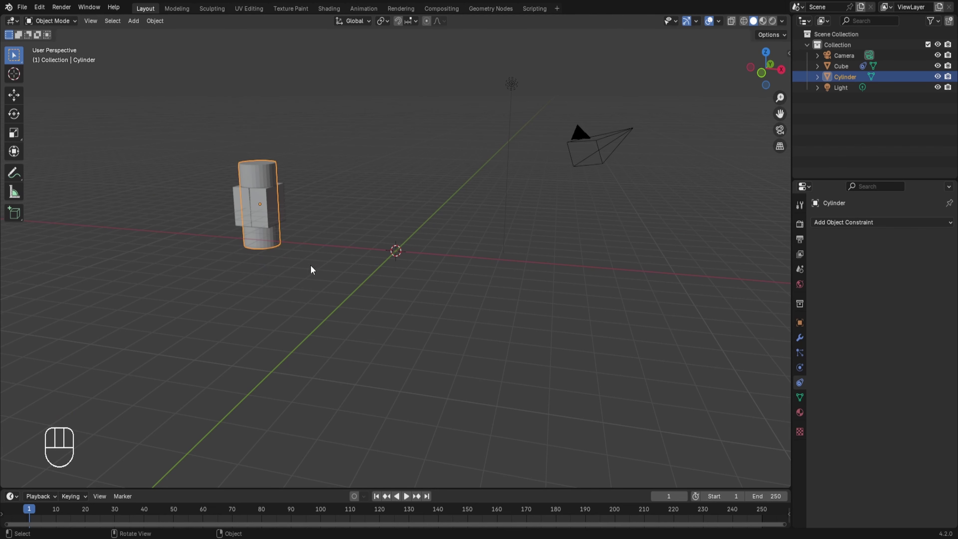
Replace the cube's Copy Transforms constraint with a Limit Distance constraint.
{"action": "left_click", "coordinate": [271, 208]}
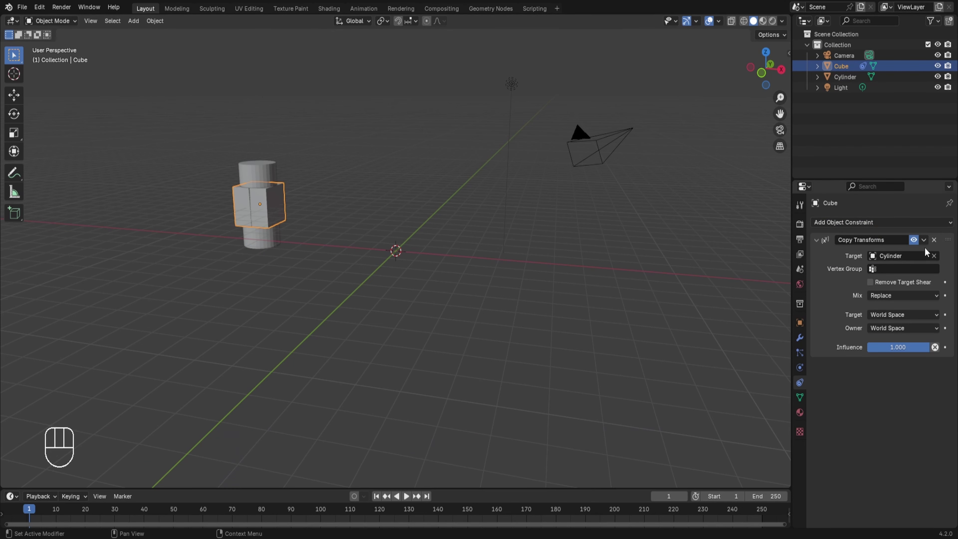
{"action": "left_click", "coordinate": [934, 239]}
{"action": "left_click", "coordinate": [858, 225]}
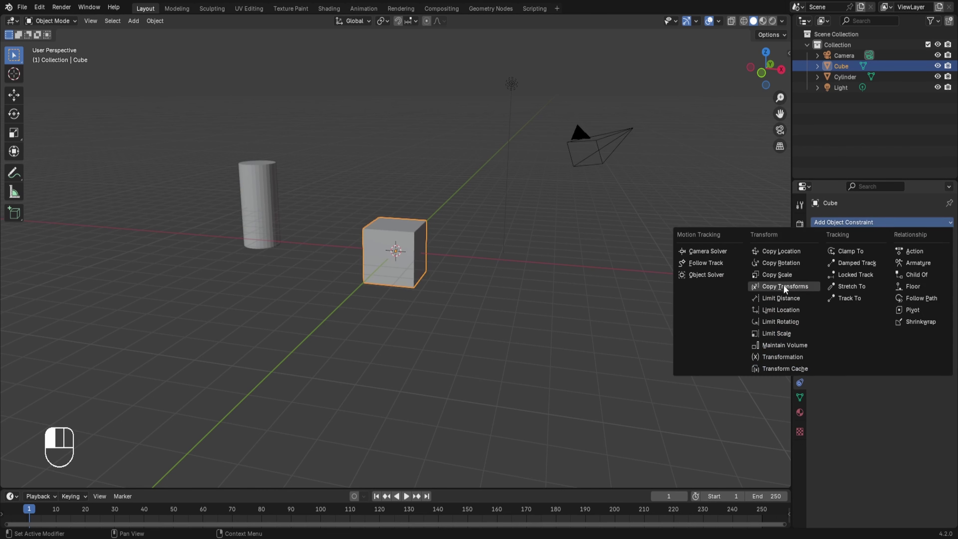
{"action": "left_click", "coordinate": [778, 298]}
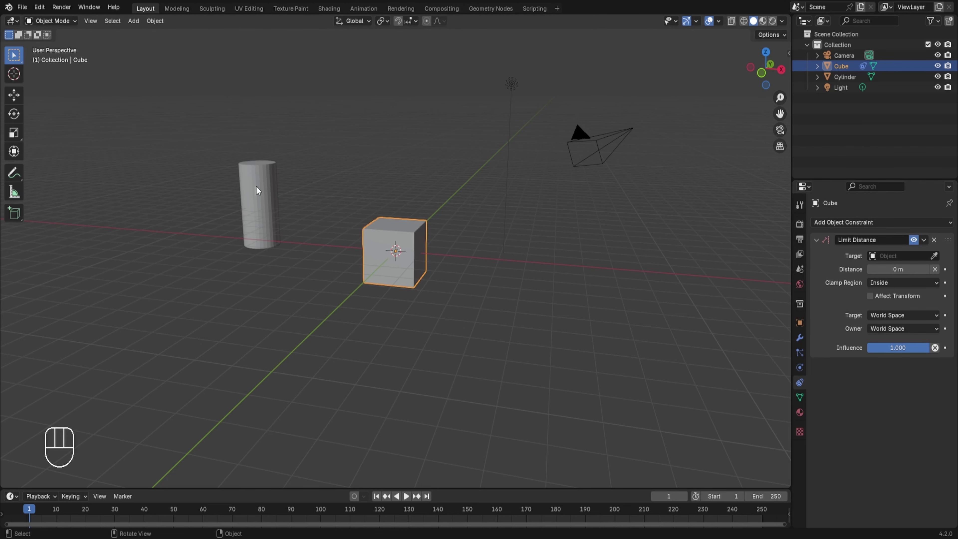
Target the cylinder with the cube's Limit Distance constraint and set the distance to 6 m.
{"action": "key", "text": "shift"}
{"action": "middle_click_drag", "start_coordinate": [330, 205], "coordinate": [426, 231], "text": "shift"}
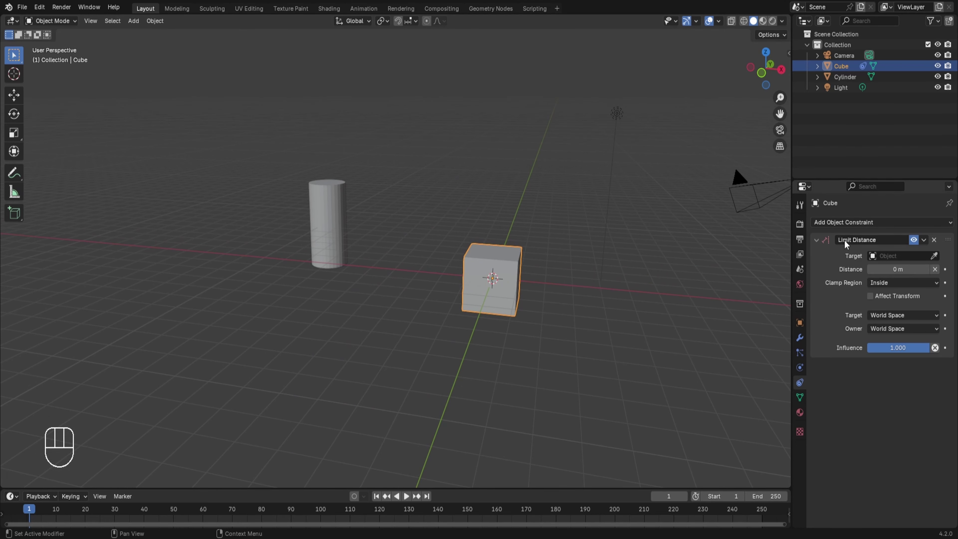
{"action": "left_click", "coordinate": [933, 255]}
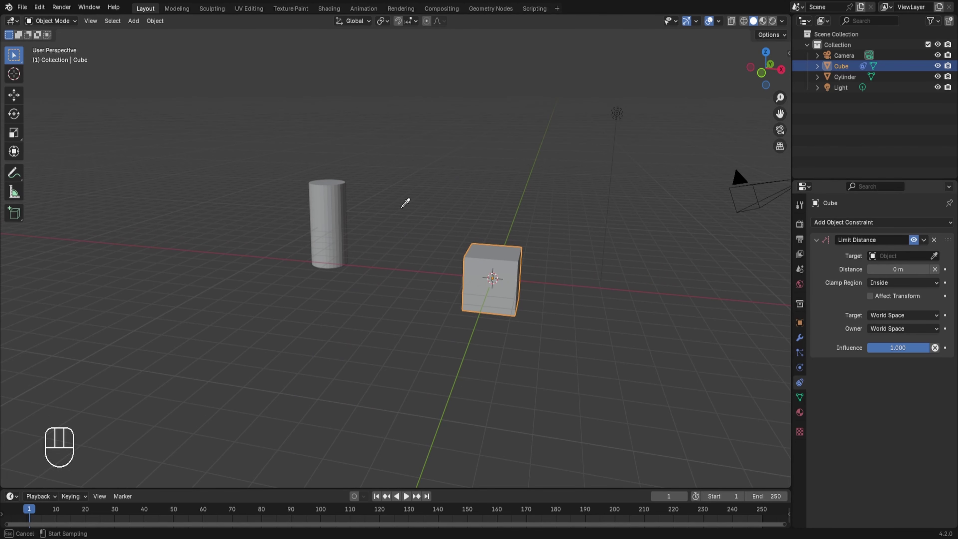
{"action": "left_click", "coordinate": [332, 200]}
{"action": "left_click", "coordinate": [879, 282]}
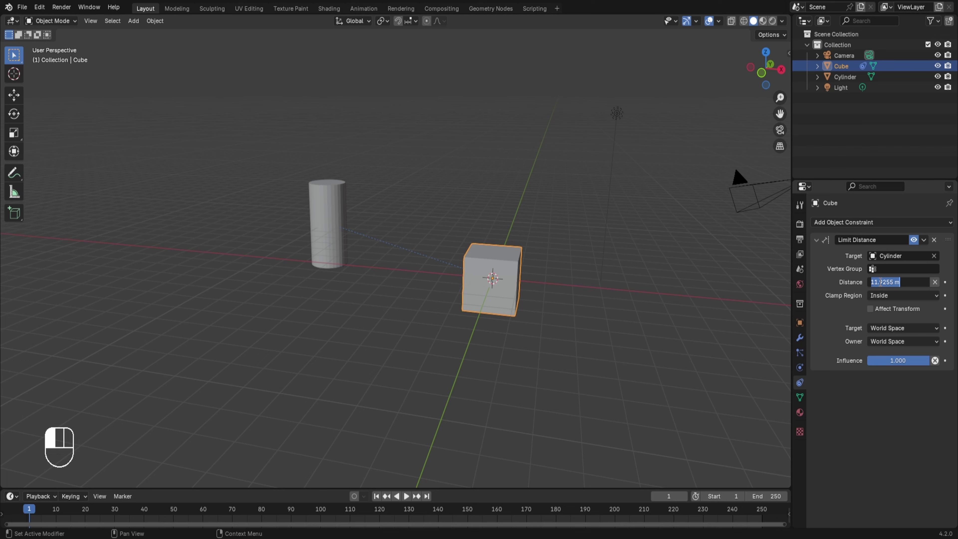
{"action": "type", "text": "6"}
{"action": "key", "text": "Return"}
Test the Limit Distance constraint by trial-moving the cube along global X, Y and Z, cancelling the moves.
{"action": "middle_click_drag", "start_coordinate": [365, 238], "coordinate": [475, 266], "text": "shift"}
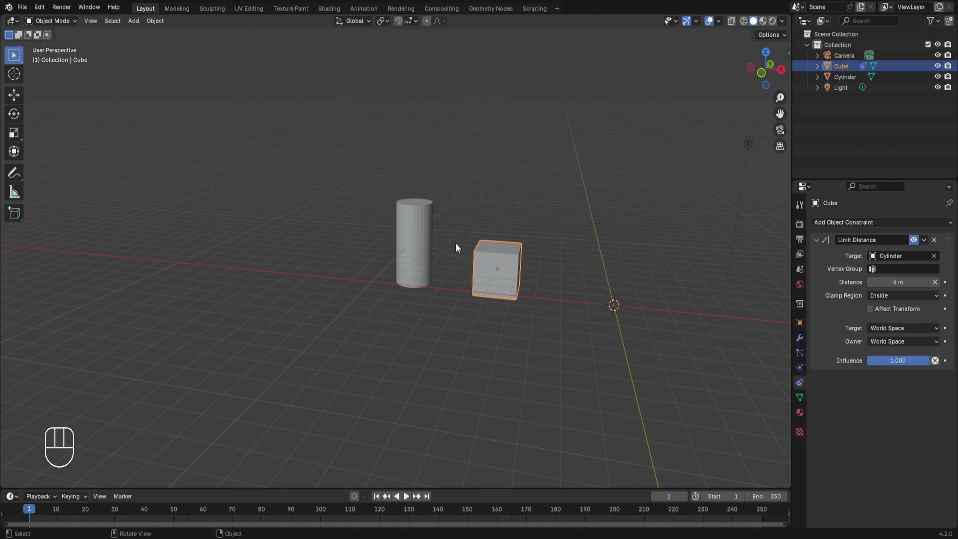
{"action": "key", "text": "g"}
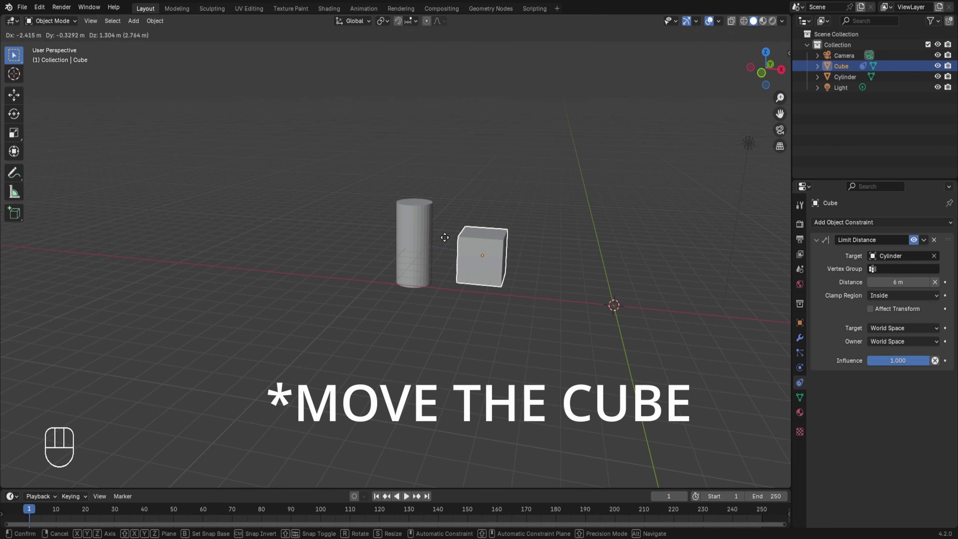
{"action": "key", "text": "x"}
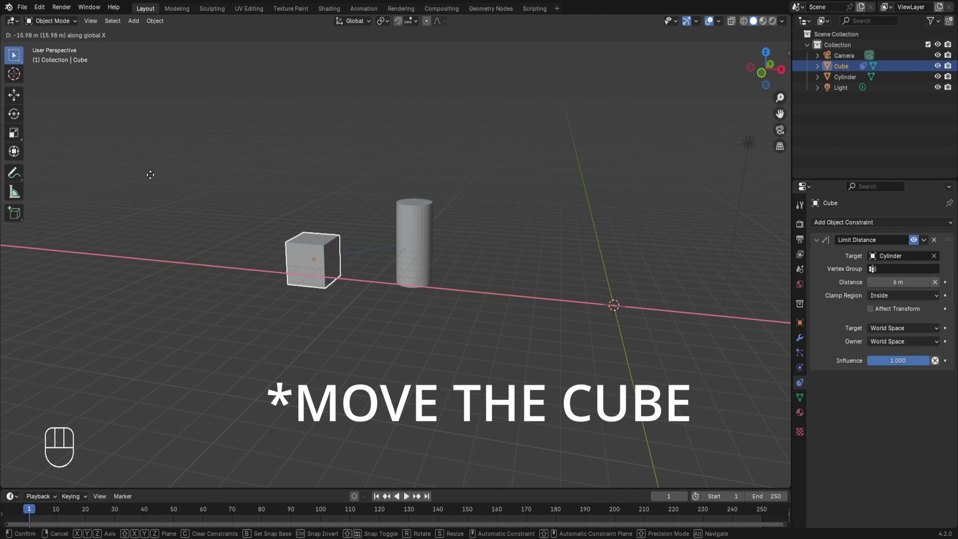
{"action": "left_click", "coordinate": [575, 293]}
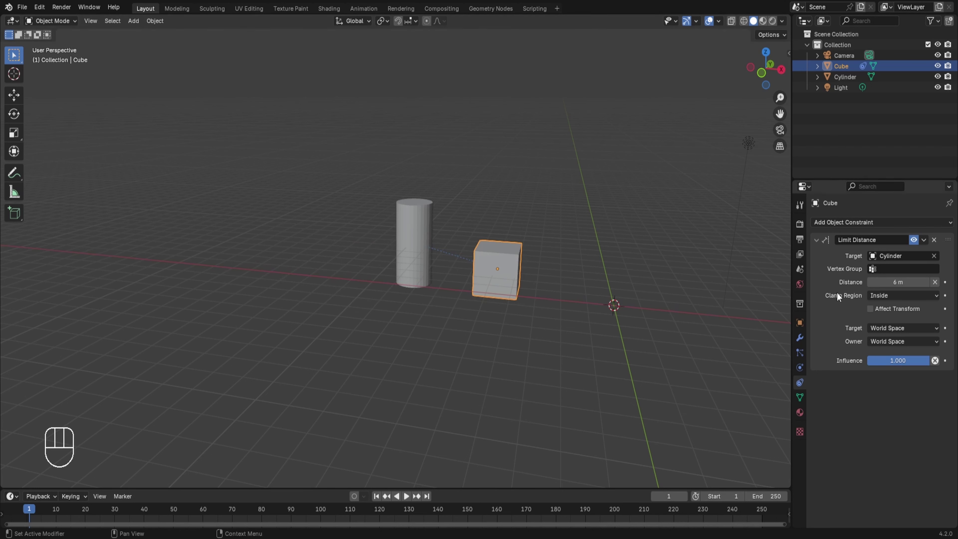
{"action": "key", "text": "g"}
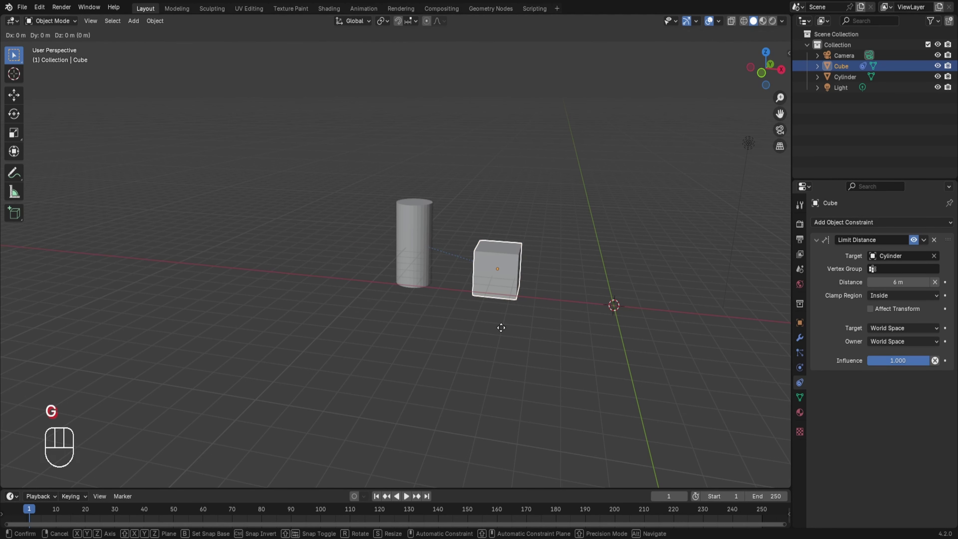
{"action": "key", "text": "y"}
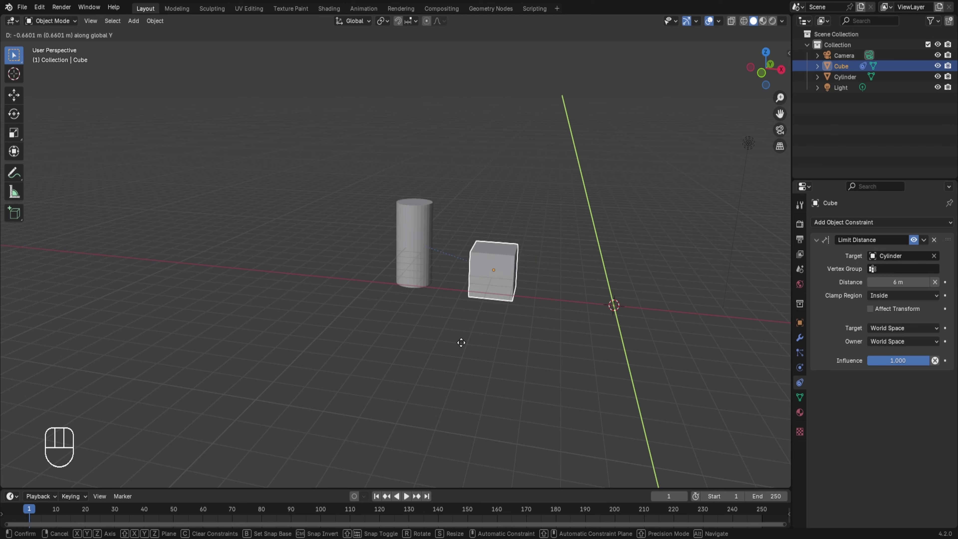
{"action": "key", "text": "g"}
{"action": "key", "text": "z"}
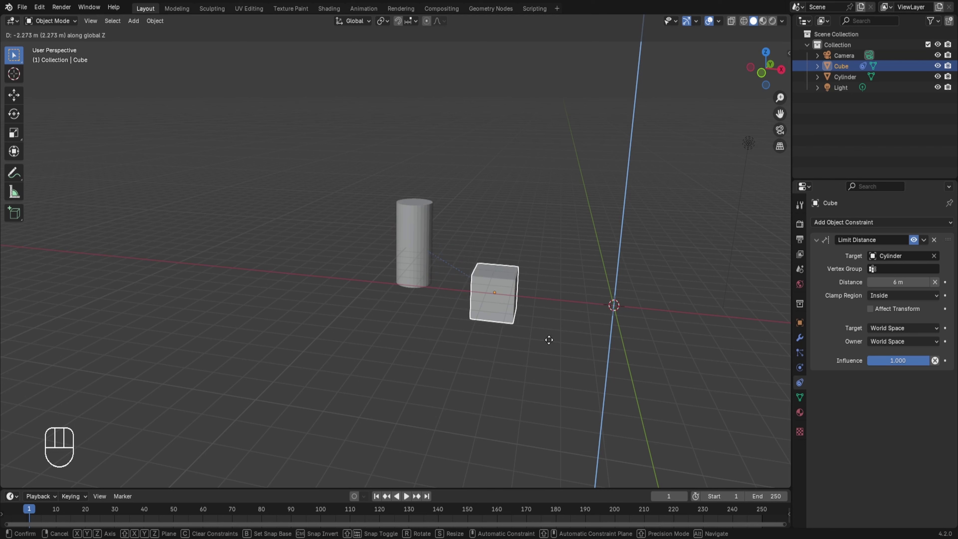
{"action": "right_click", "coordinate": [552, 242]}
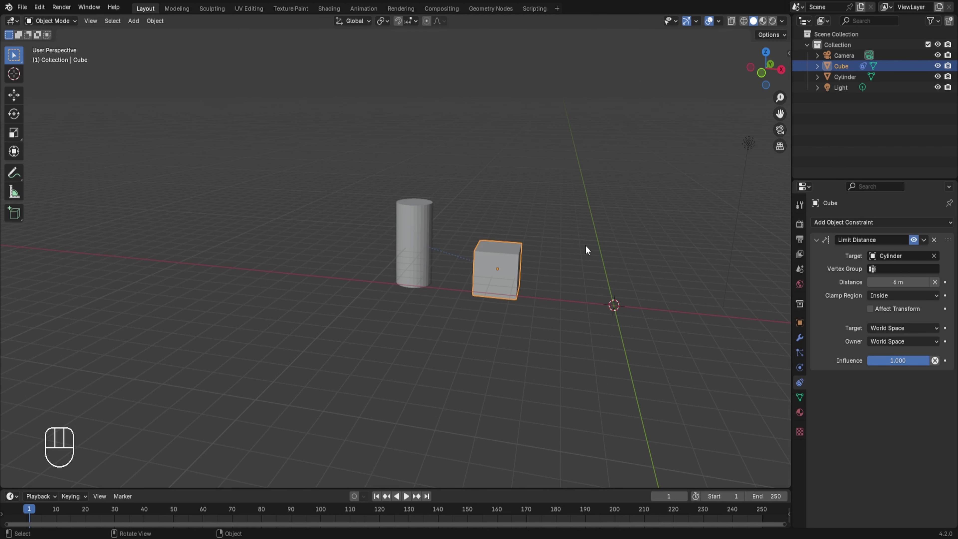
Add a Limit Location constraint to the cube and remove its Limit Distance constraint.
{"action": "left_click", "coordinate": [826, 222]}
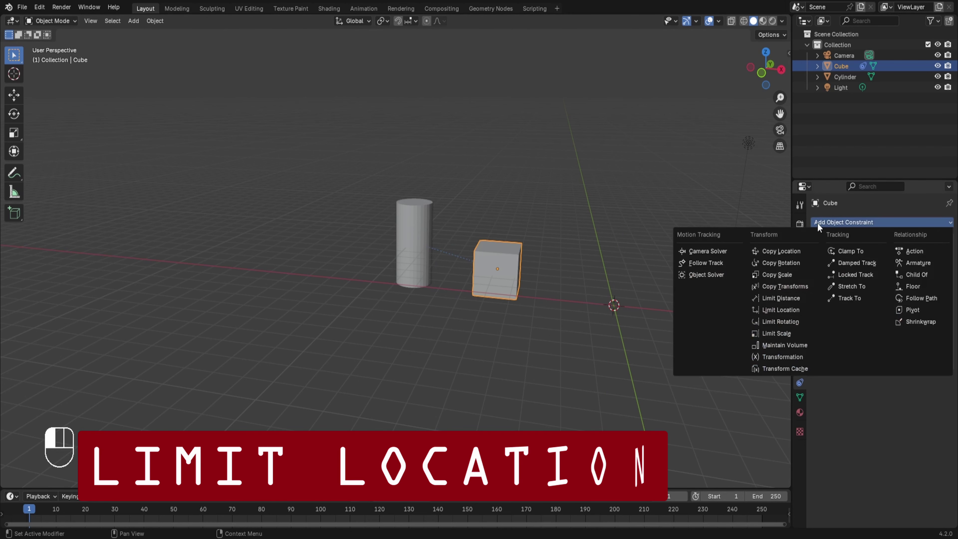
{"action": "left_click", "coordinate": [770, 312]}
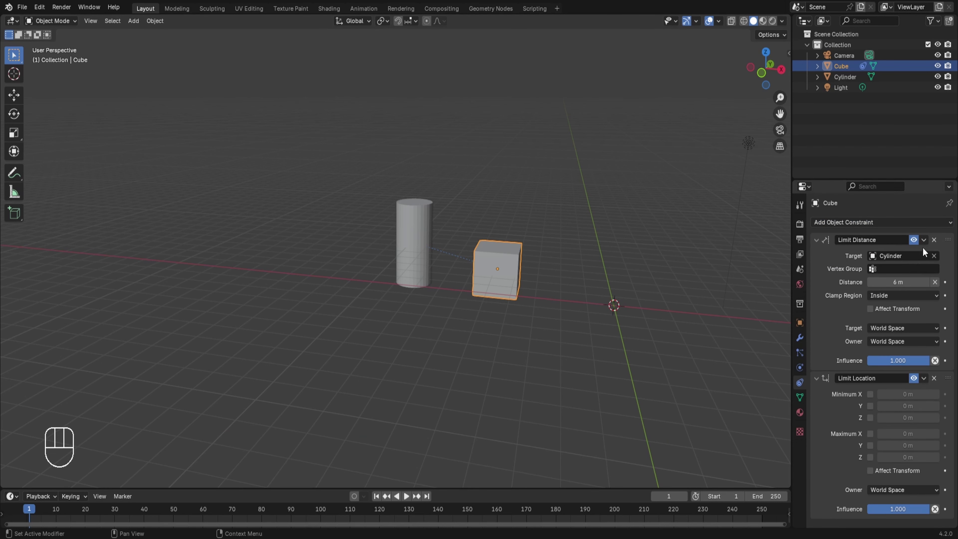
{"action": "left_click", "coordinate": [934, 240]}
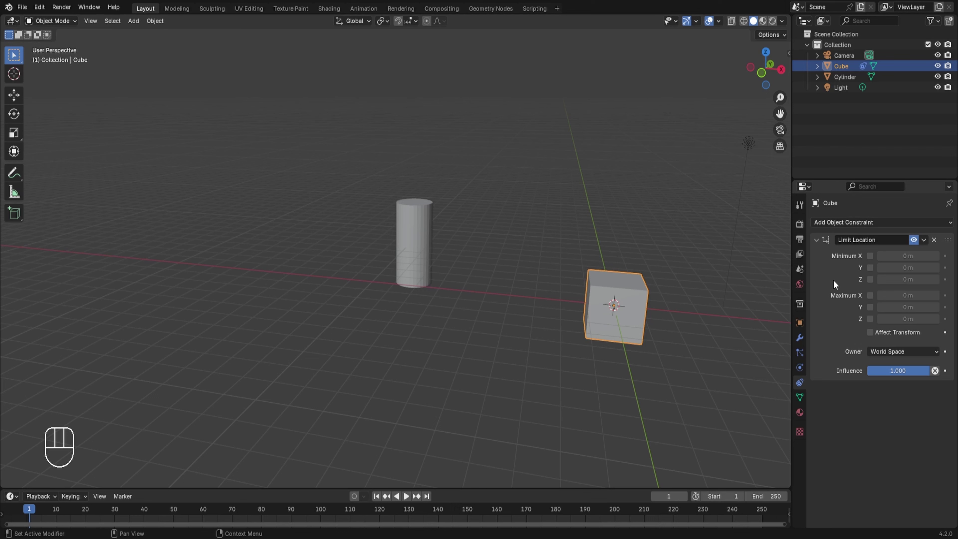
Enable the Minimum X and Maximum X limits of the Limit Location constraint and set Maximum X to 10 m.
{"action": "left_click", "coordinate": [869, 256]}
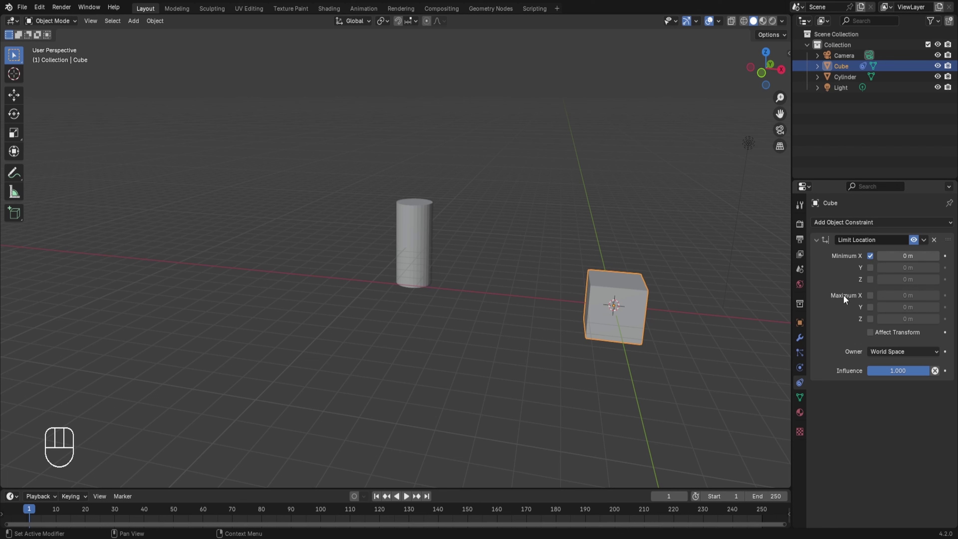
{"action": "left_click", "coordinate": [870, 295]}
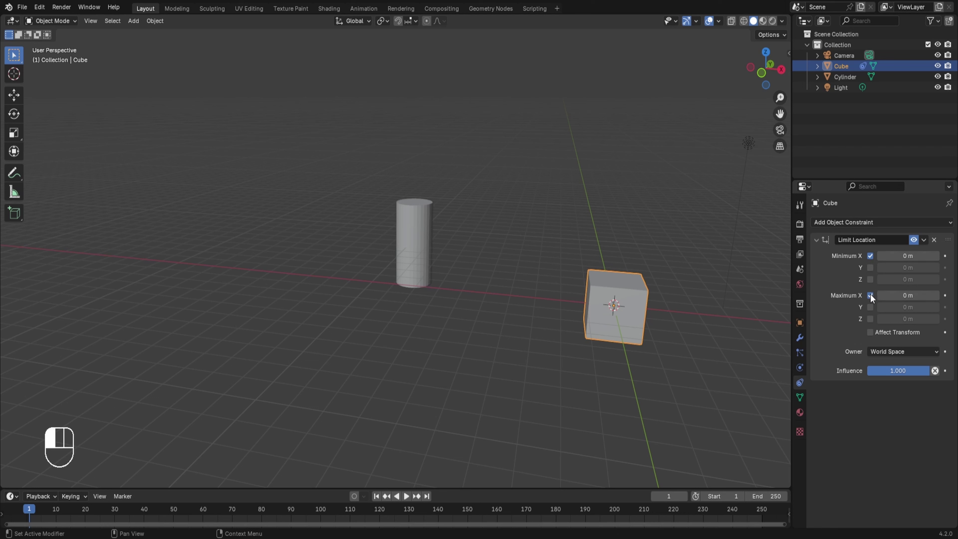
{"action": "left_click", "coordinate": [895, 295]}
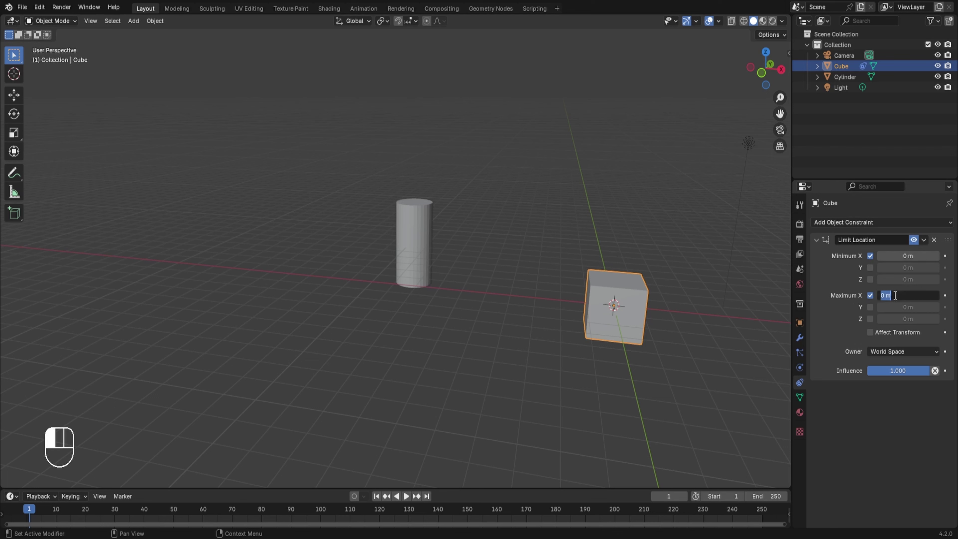
{"action": "type", "text": "10"}
{"action": "key", "text": "Return"}
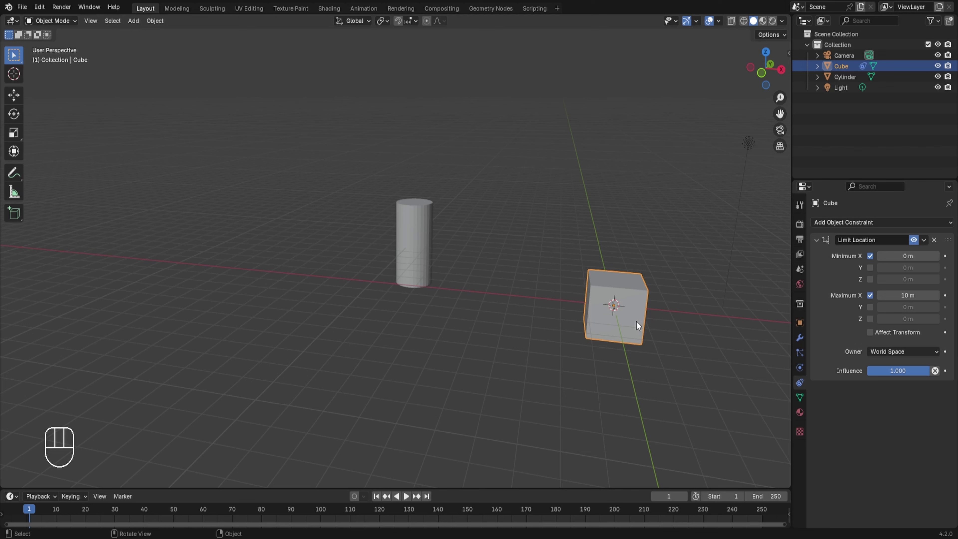
Test the Minimum X limit by moving the cube along global X in the negative direction.
{"action": "key", "text": "g"}
{"action": "key", "text": "x"}
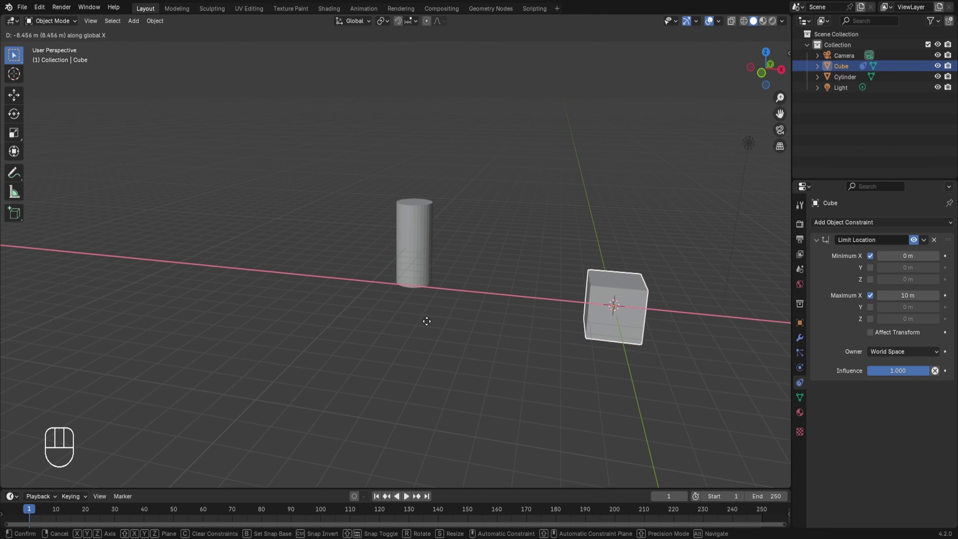
{"action": "left_click", "coordinate": [411, 324]}
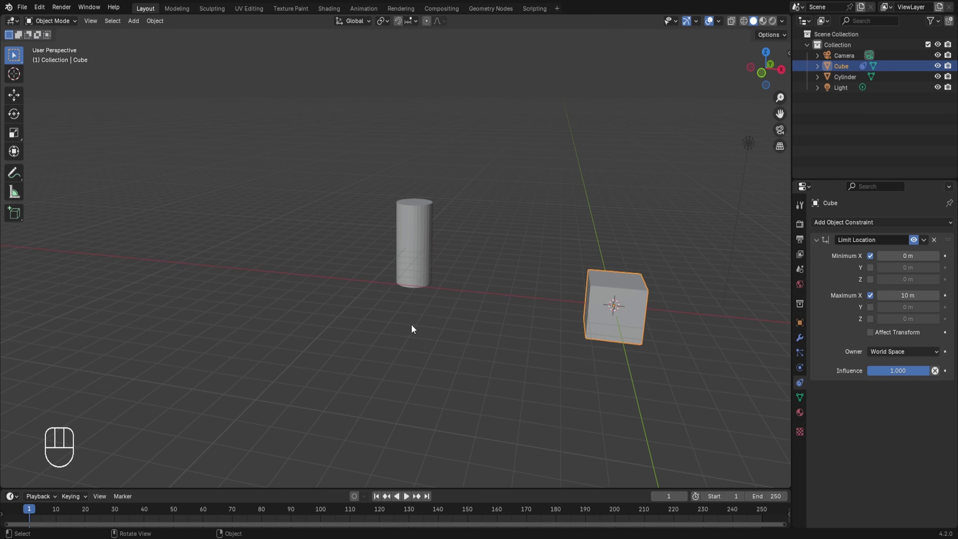
{"action": "scroll", "coordinate": [410, 323], "scroll_direction": "down", "scroll_amount": 3}
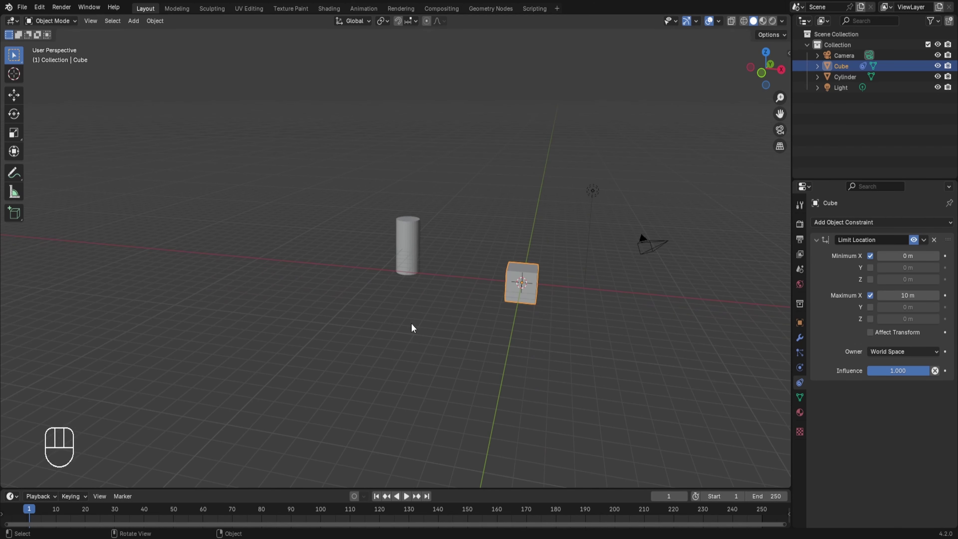
Test the Maximum X limit by moving the cube along global X in the positive direction.
{"action": "key", "text": "g"}
{"action": "key", "text": "x"}
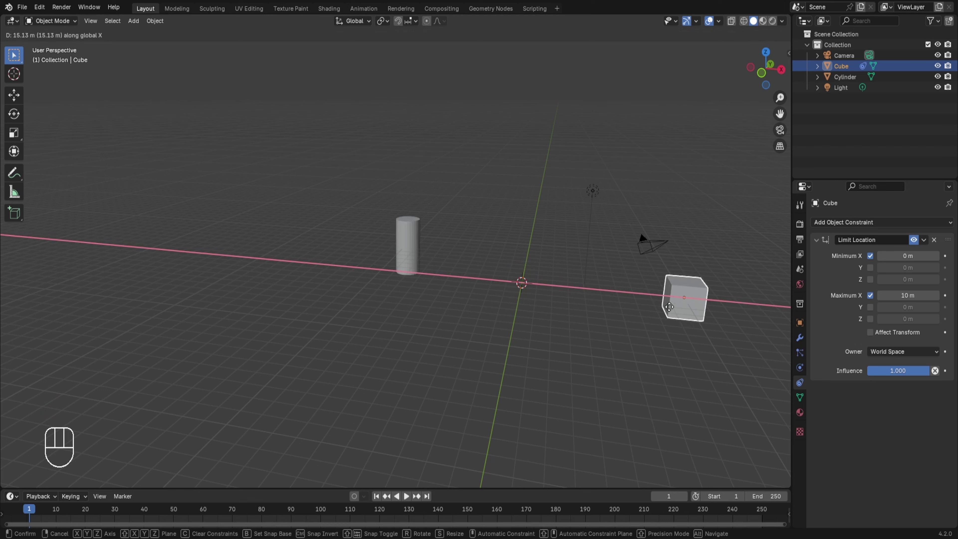
{"action": "left_click", "coordinate": [684, 313]}
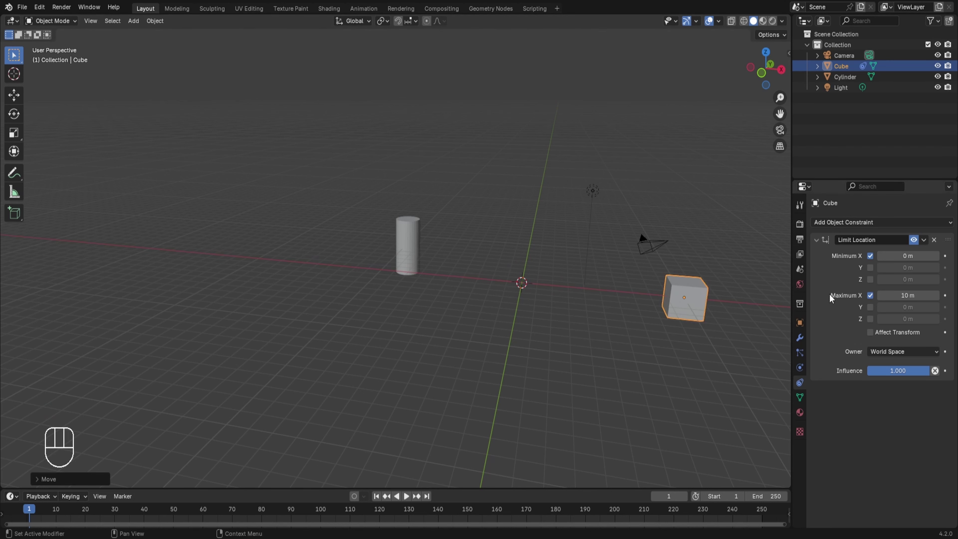
Set the Limit Location constraint's Minimum X to 5 m and test it by trial-moving the cube along global X.
{"action": "left_click", "coordinate": [919, 256]}
{"action": "type", "text": "5"}
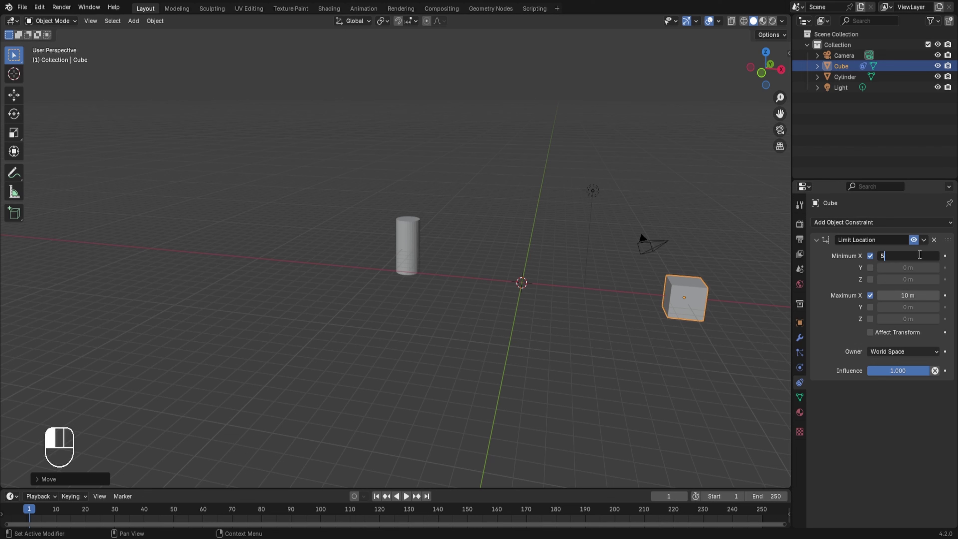
{"action": "key", "text": "Return"}
{"action": "key", "text": "g"}
{"action": "key", "text": "x"}
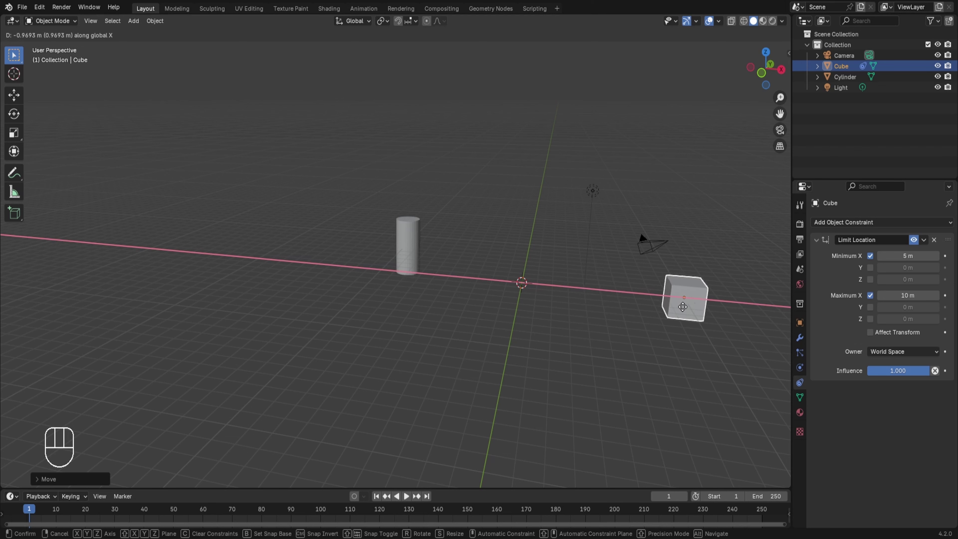
{"action": "left_click", "coordinate": [694, 310]}
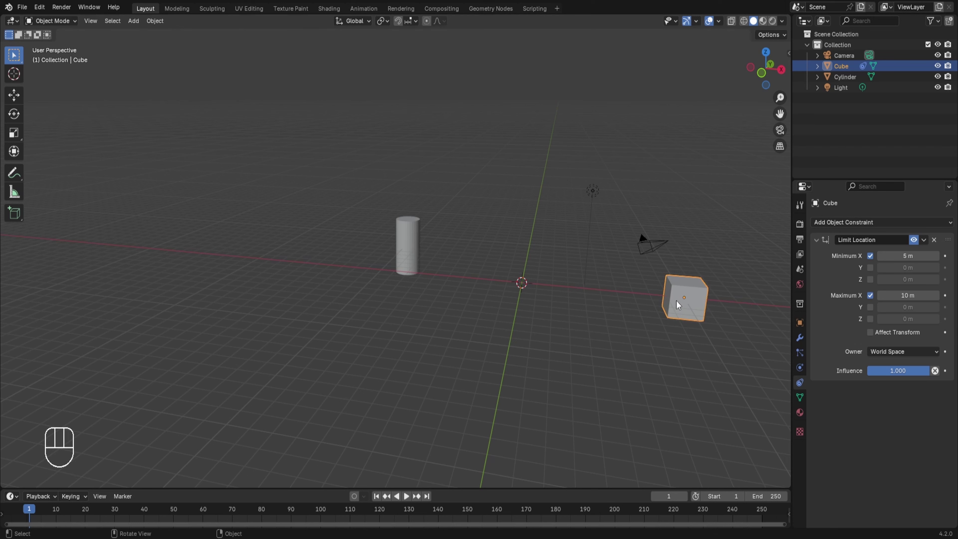
Enable the Maximum Y and Maximum Z limits of the Limit Location constraint and set Maximum Z to 15 m.
{"action": "left_click", "coordinate": [869, 306]}
{"action": "left_click", "coordinate": [869, 318]}
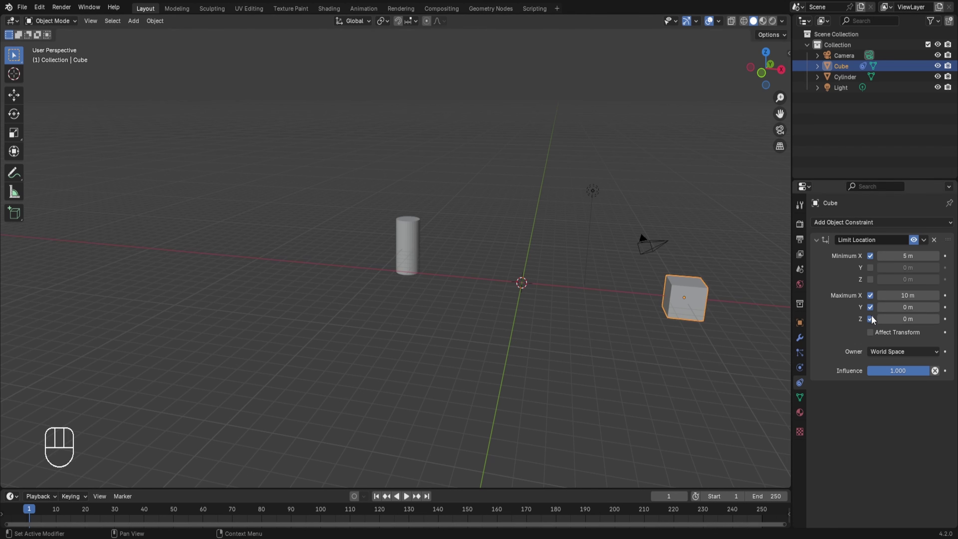
{"action": "left_click", "coordinate": [890, 319]}
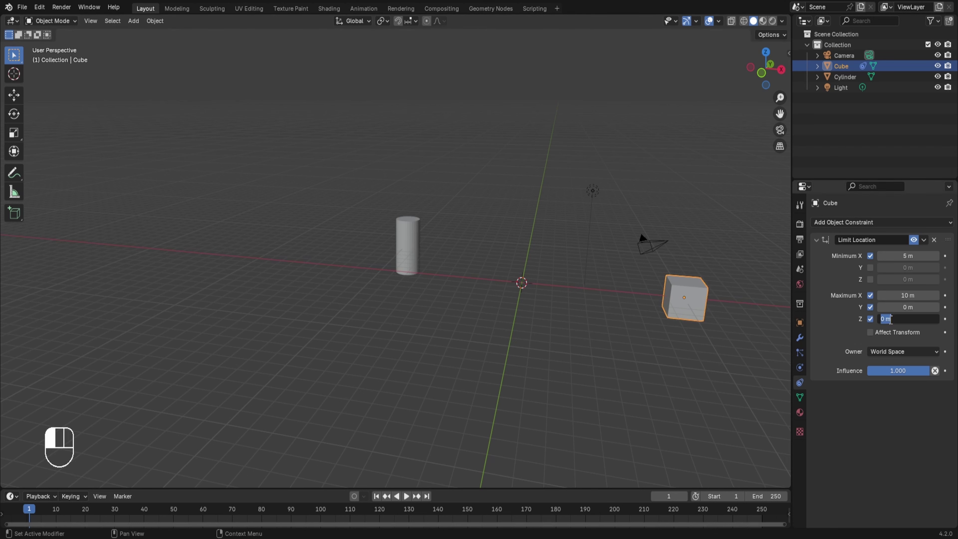
{"action": "type", "text": "15"}
{"action": "key", "text": "Return"}
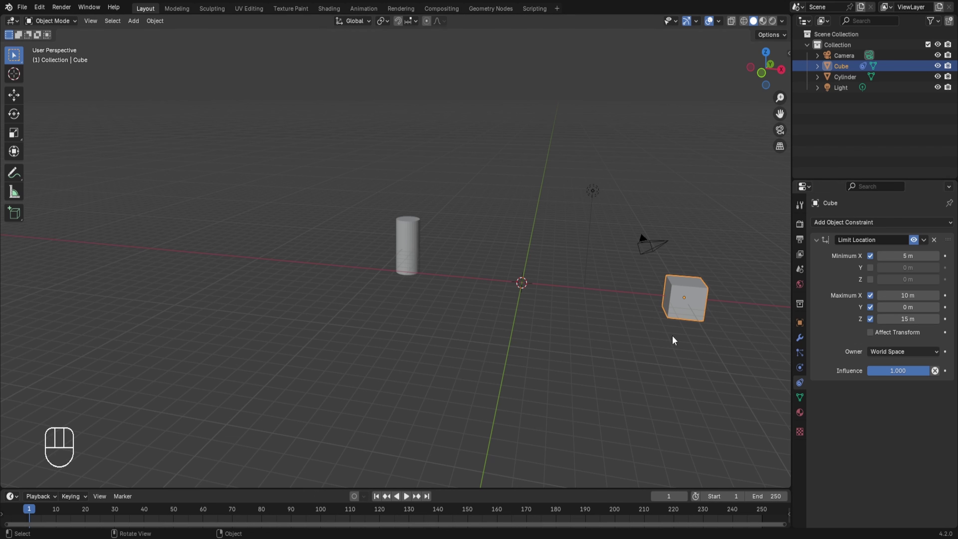
Test the Maximum Z limit by raising the cube along global Z, and cancel a second trial move along that axis.
{"action": "key", "text": "g"}
{"action": "key", "text": "z"}
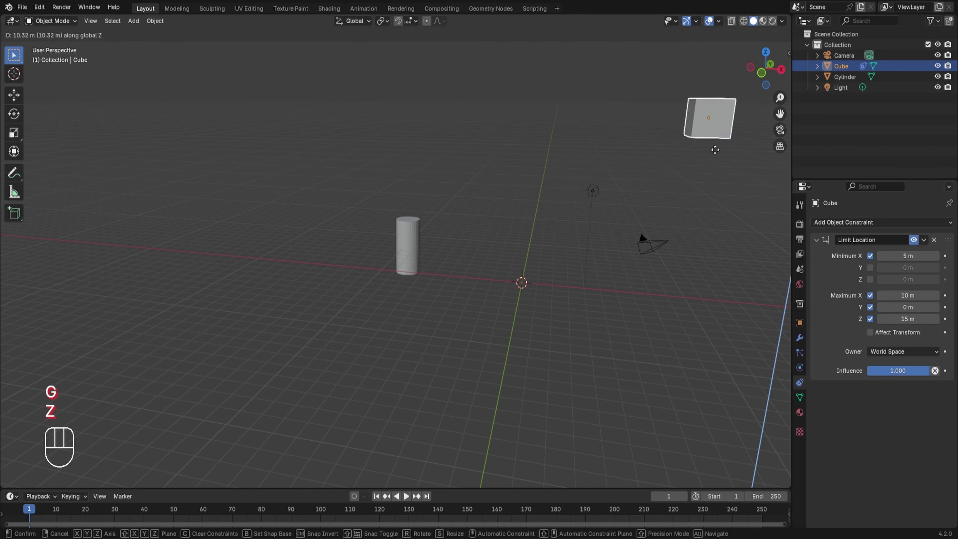
{"action": "left_click", "coordinate": [702, 437]}
{"action": "scroll", "coordinate": [703, 394], "scroll_direction": "down", "scroll_amount": 2}
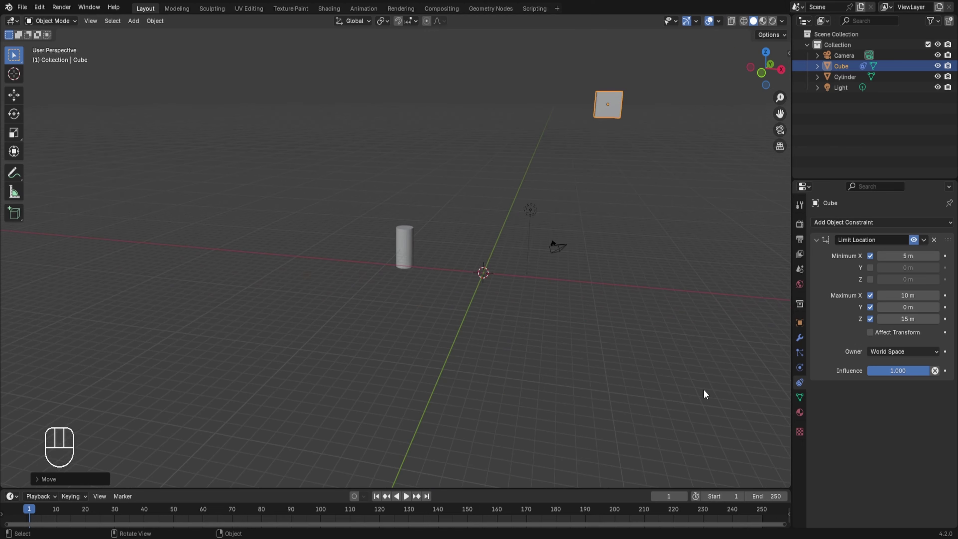
{"action": "key", "text": "g"}
{"action": "key", "text": "z"}
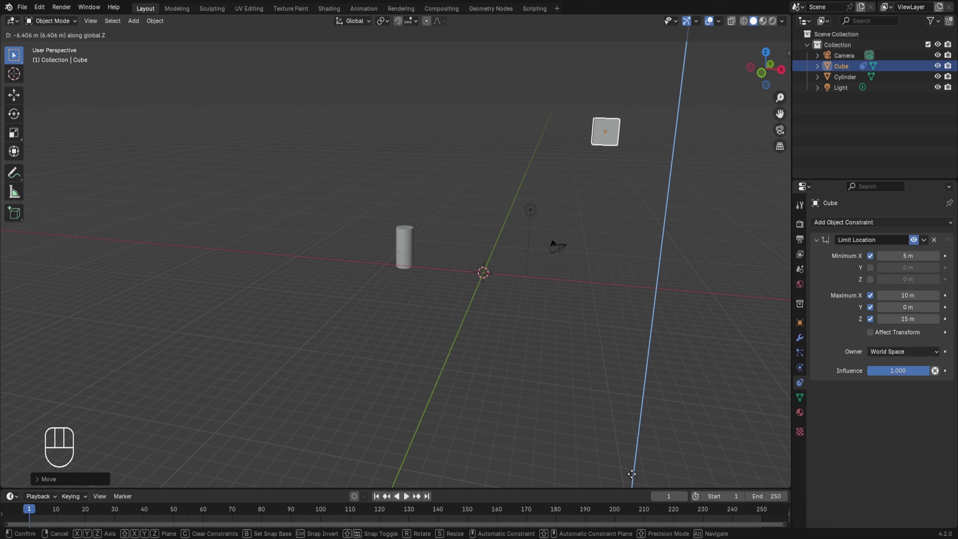
{"action": "right_click", "coordinate": [632, 474]}
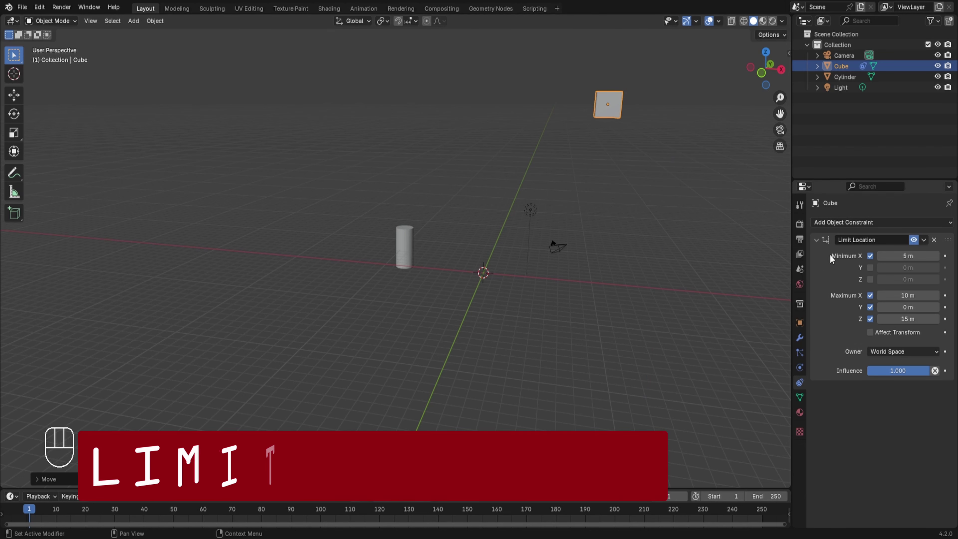
Replace the cube's Limit Location constraint with a Limit Rotation constraint and clear the cube's location.
{"action": "left_click", "coordinate": [867, 223]}
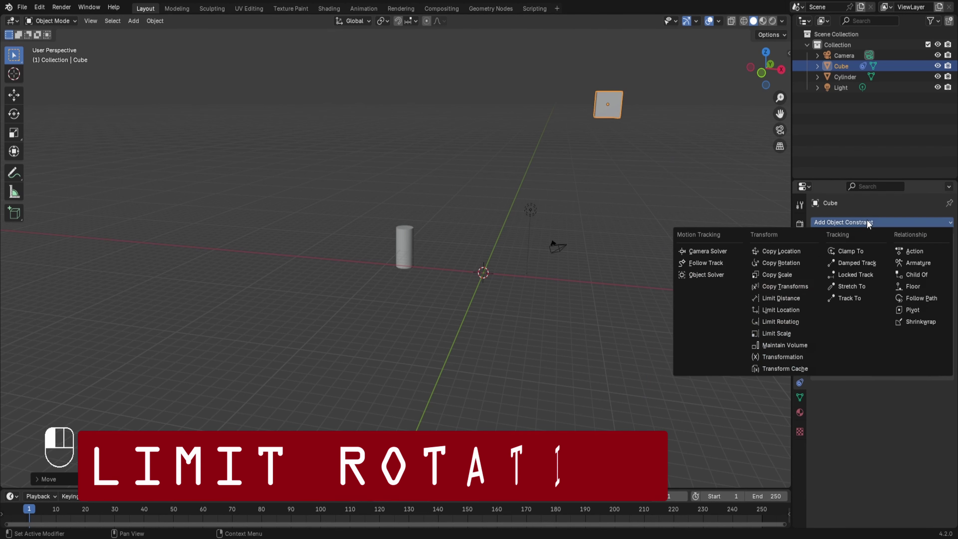
{"action": "left_click", "coordinate": [791, 322]}
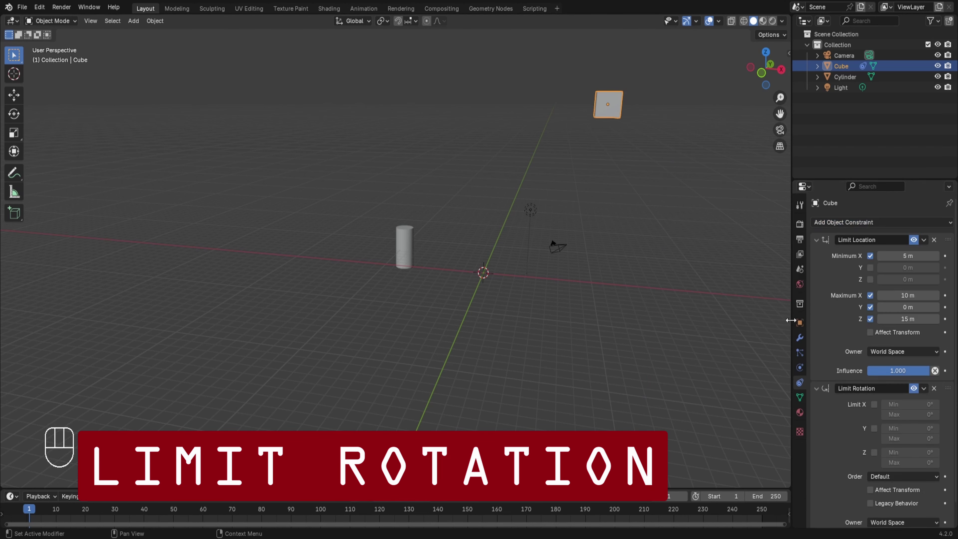
{"action": "left_click", "coordinate": [934, 240]}
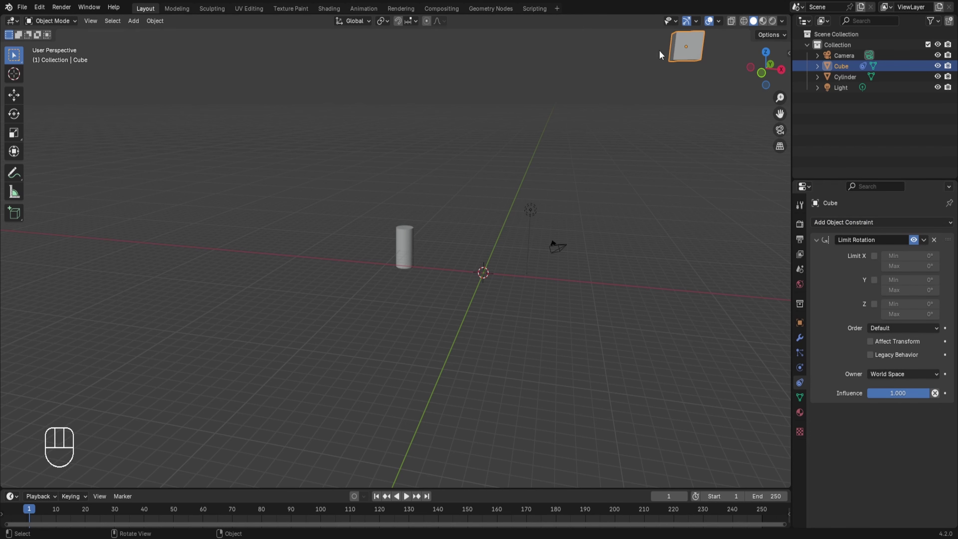
{"action": "key", "text": "alt+g"}
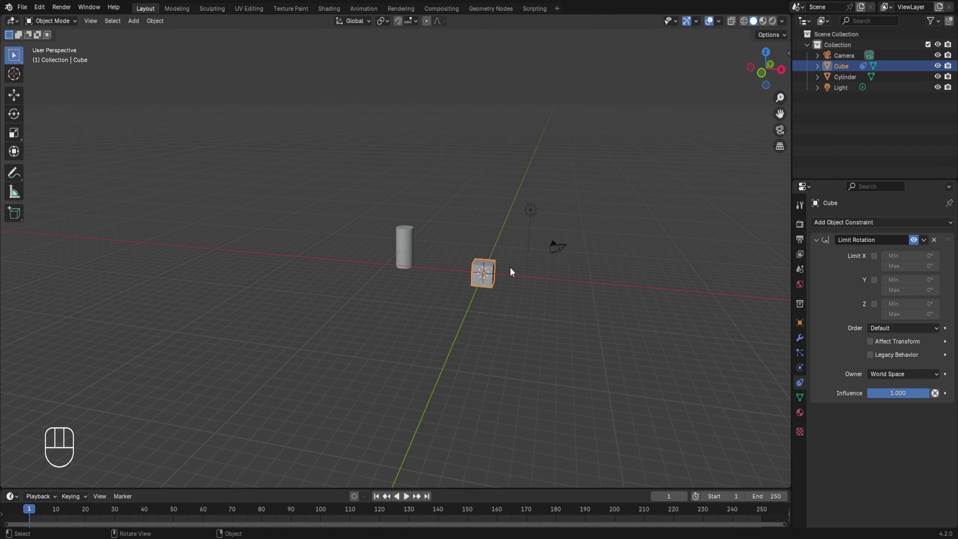
{"action": "scroll", "coordinate": [509, 269], "scroll_direction": "up", "scroll_amount": 3}
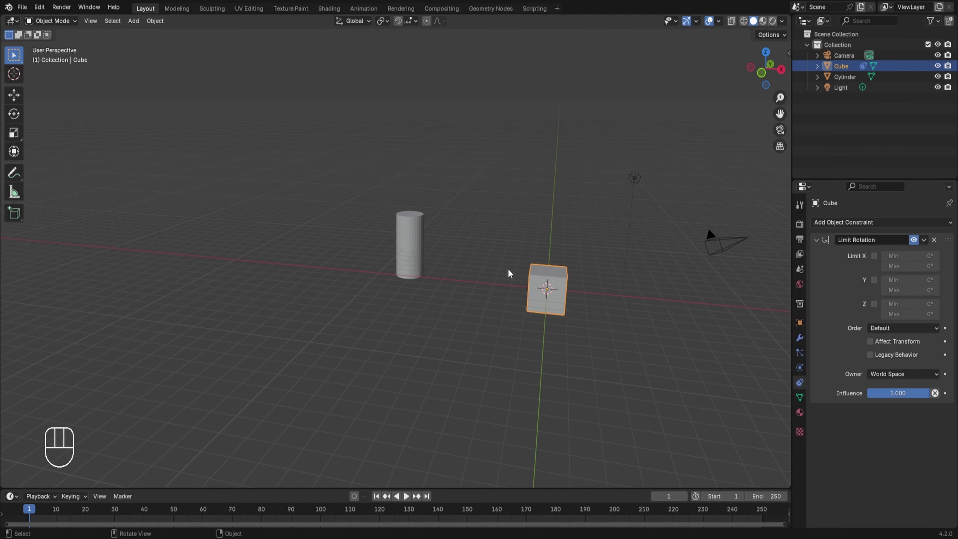
{"action": "scroll", "coordinate": [505, 269], "scroll_direction": "up", "scroll_amount": 1}
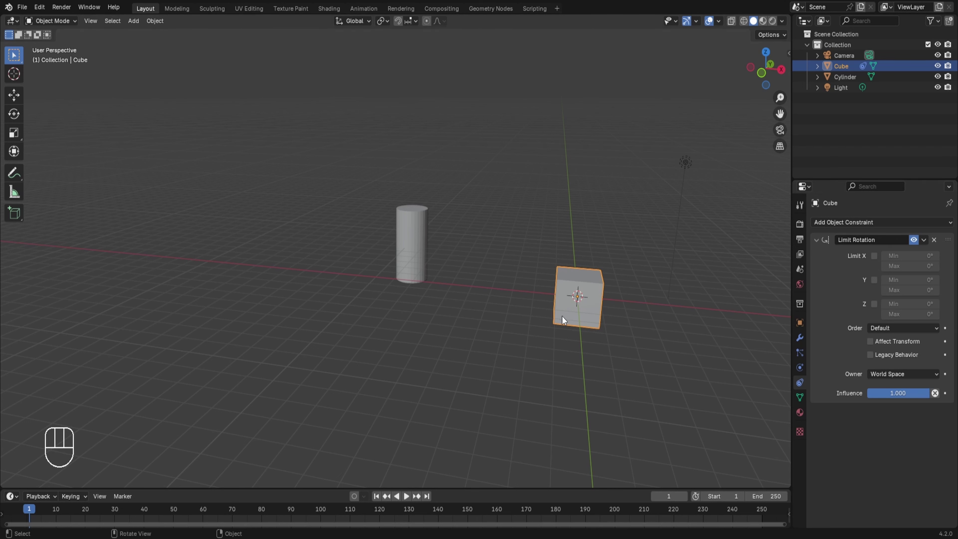
Enable the Limit Rotation constraint's Y limit with a 45° maximum and test it with a trial rotation about global Y.
{"action": "left_click", "coordinate": [873, 279]}
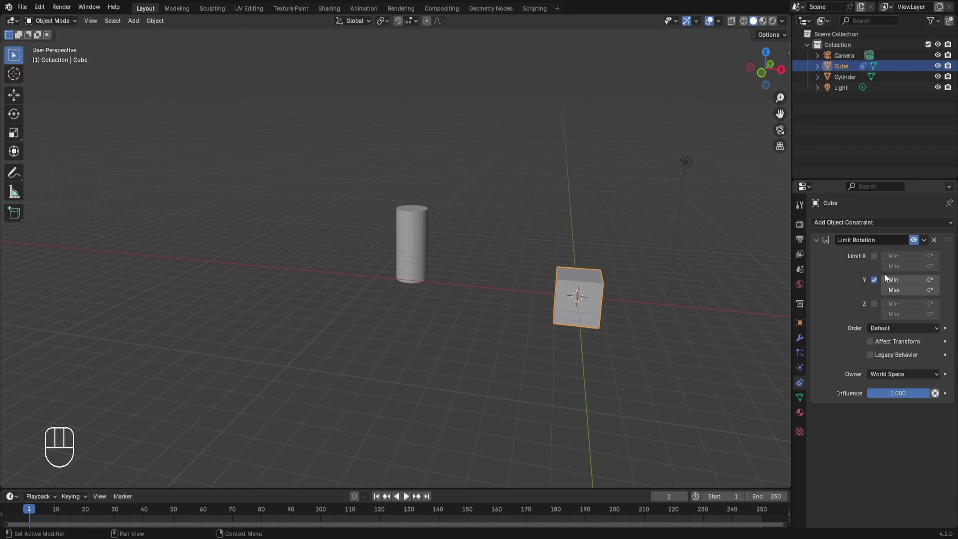
{"action": "left_click", "coordinate": [904, 291]}
{"action": "type", "text": "45"}
{"action": "key", "text": "Return"}
{"action": "key", "text": "r"}
{"action": "key", "text": "y"}
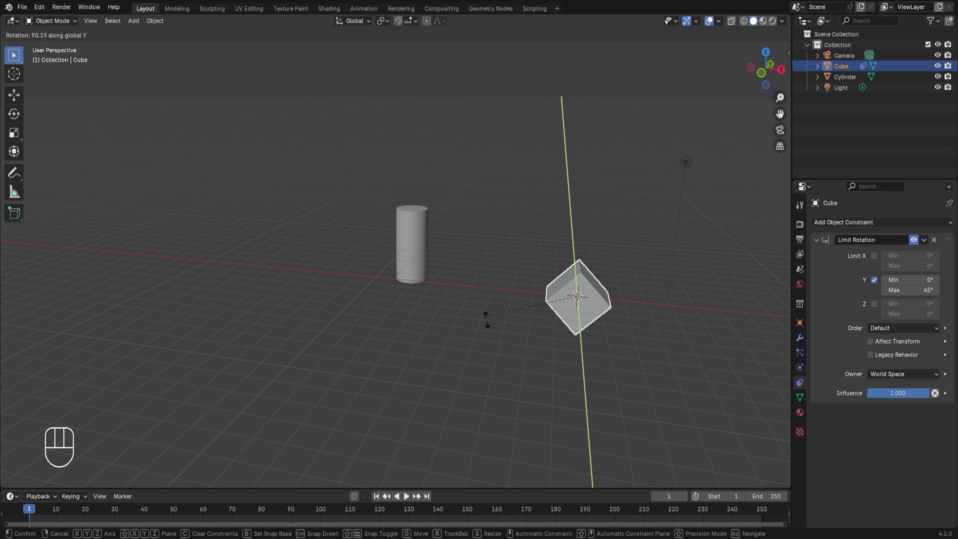
{"action": "left_click", "coordinate": [644, 272]}
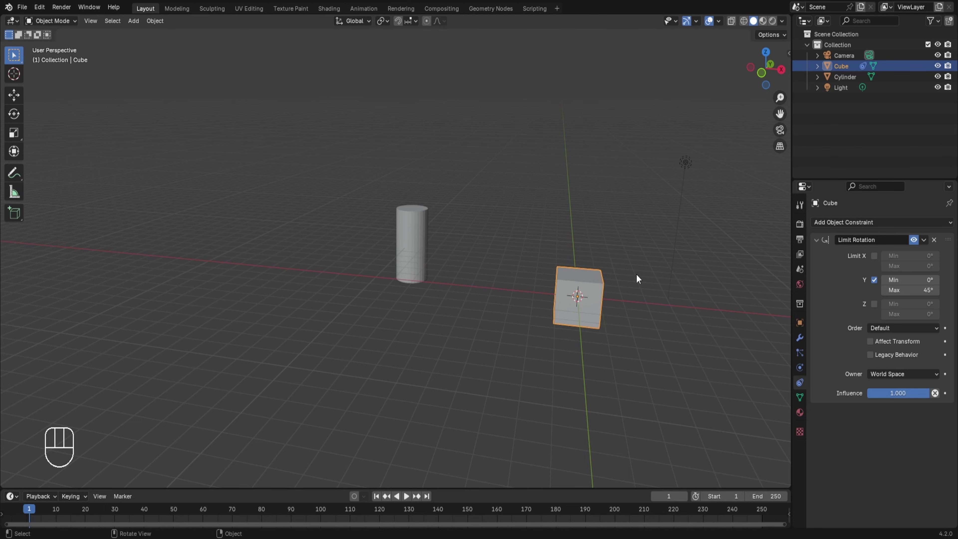
Enable the Limit Rotation constraint's X limit with a 90° maximum and test it with trial rotations about global X.
{"action": "left_click", "coordinate": [874, 255]}
{"action": "left_click", "coordinate": [905, 266]}
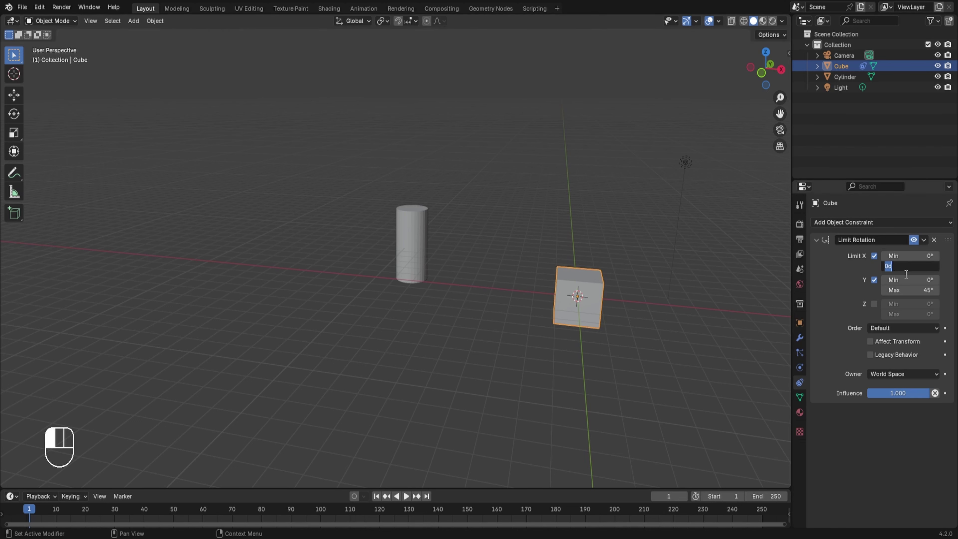
{"action": "type", "text": "90"}
{"action": "key", "text": "Return"}
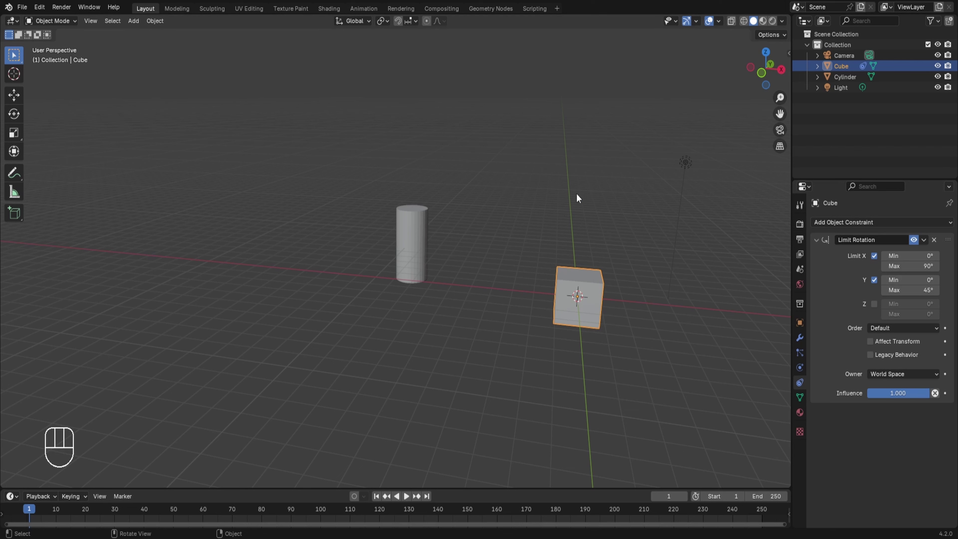
{"action": "key", "text": "r"}
{"action": "key", "text": "x"}
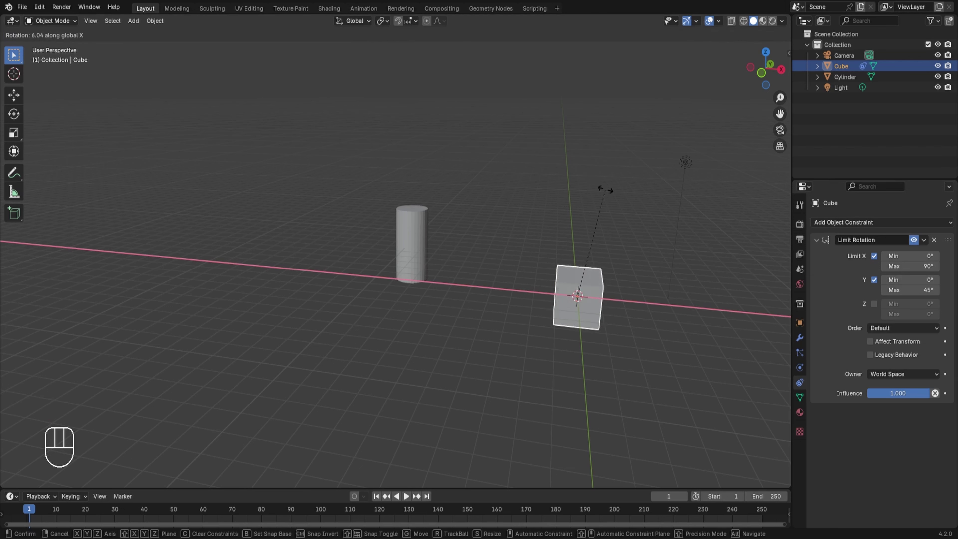
{"action": "key", "text": "r"}
{"action": "key", "text": "x"}
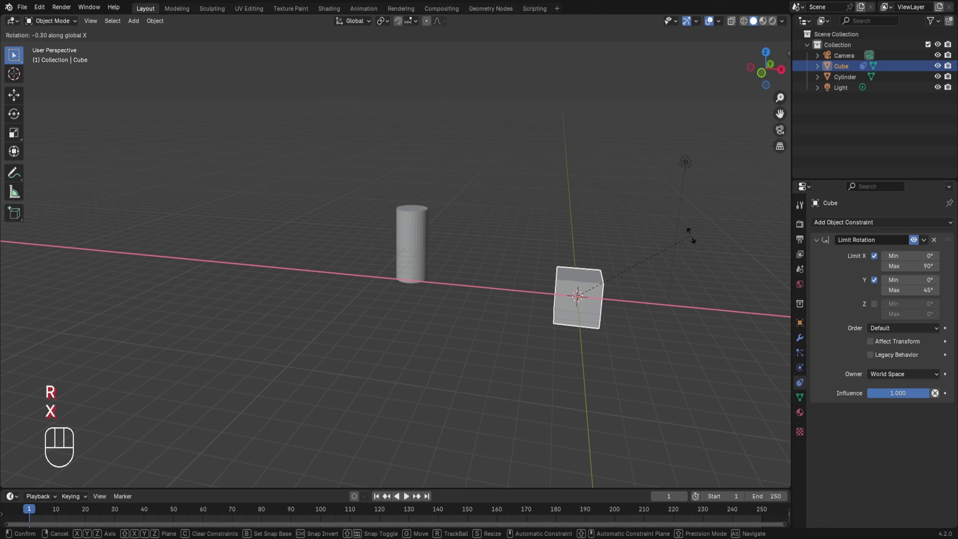
{"action": "left_click", "coordinate": [618, 256]}
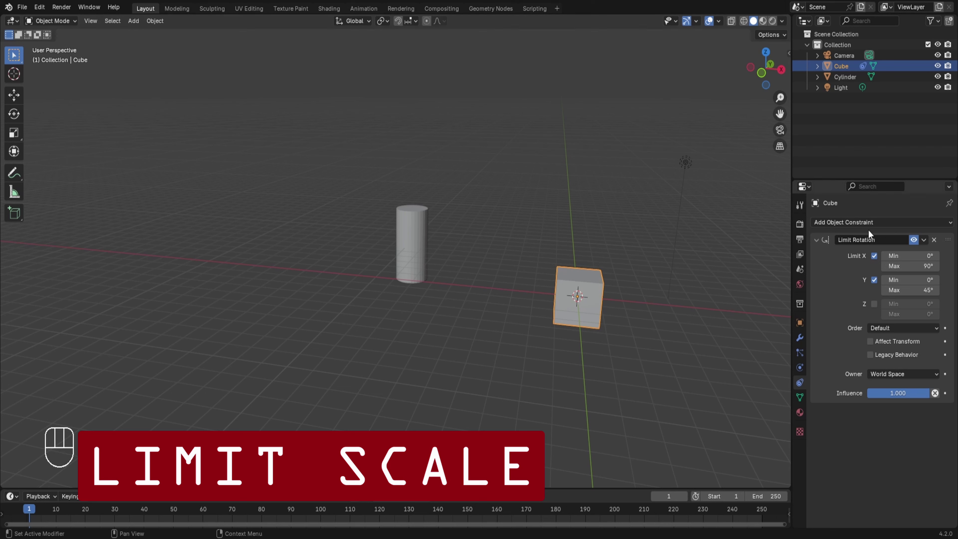
Remove the cube's Limit Rotation constraint and add a Limit Scale constraint.
{"action": "left_click", "coordinate": [934, 240]}
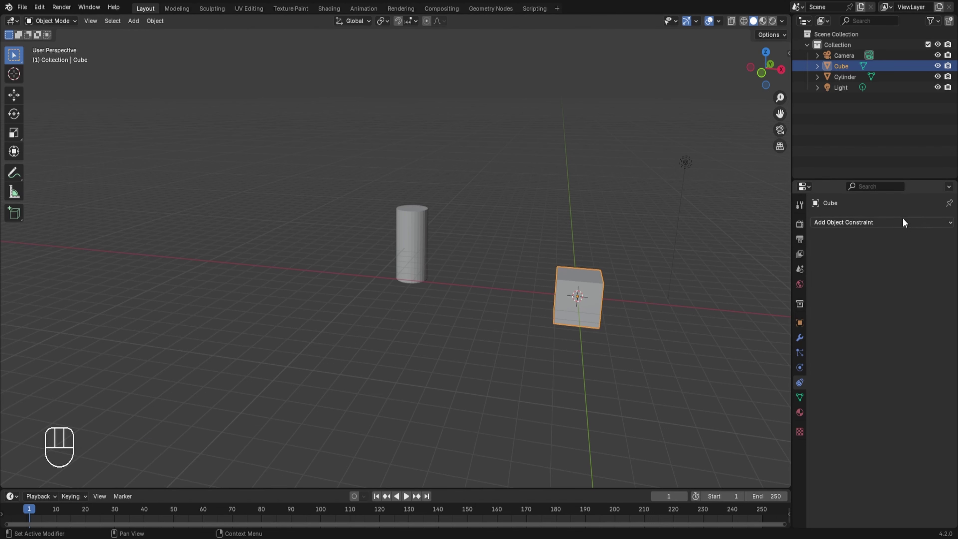
{"action": "left_click", "coordinate": [884, 222]}
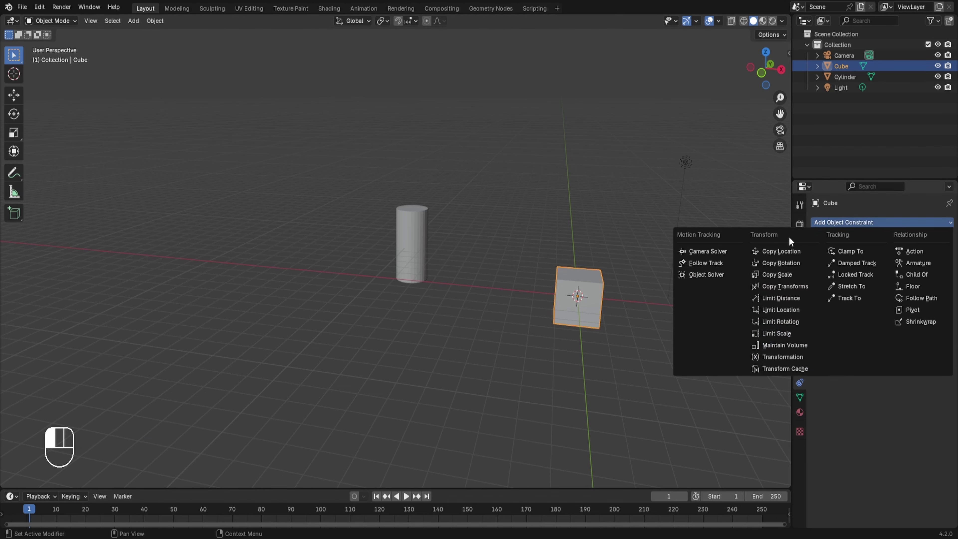
{"action": "left_click", "coordinate": [773, 333]}
{"action": "key", "text": "ctrl+s"}
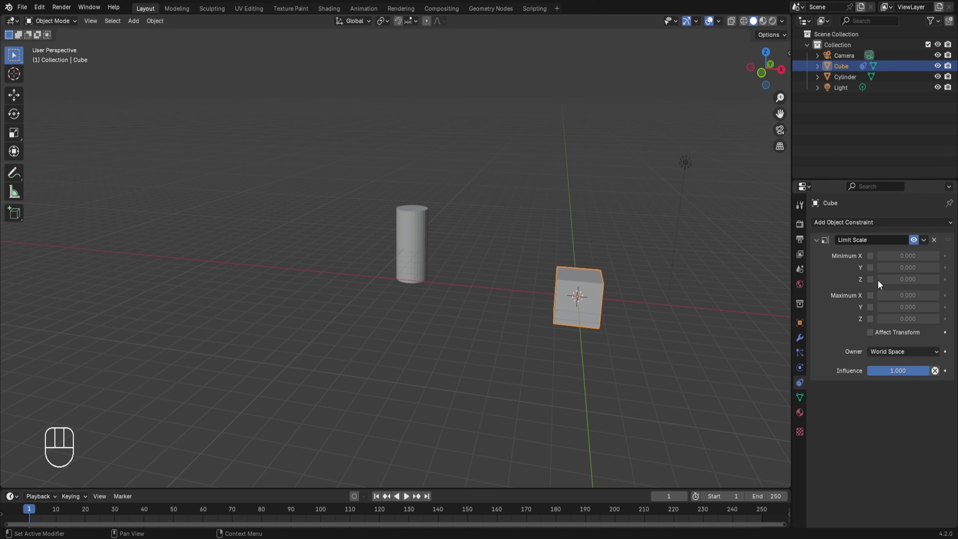
Enable the Limit Scale constraint's Maximum X at 1.5 and test it by trial-scaling the cube along global X, cancelling the scale.
{"action": "left_click", "coordinate": [870, 295]}
{"action": "left_click", "coordinate": [894, 294]}
{"action": "type", "text": "1.5"}
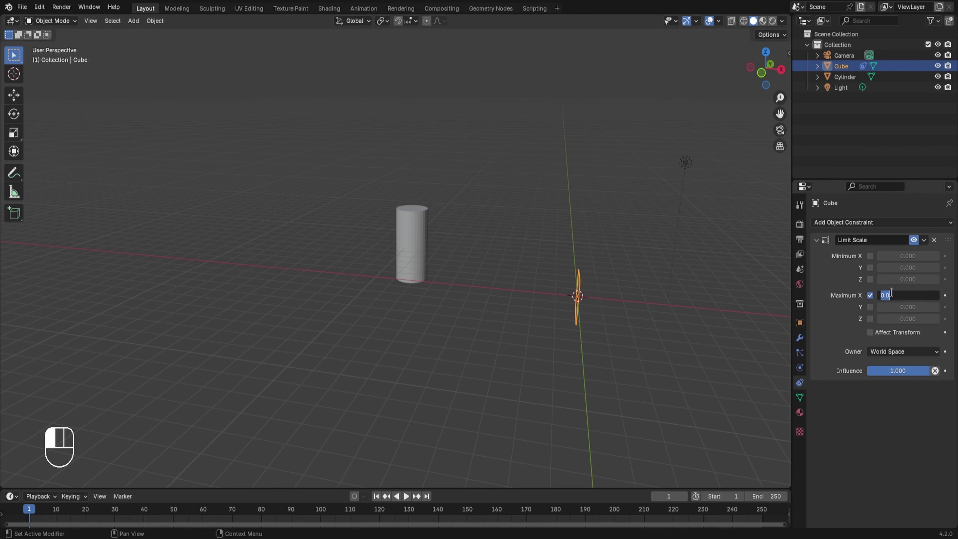
{"action": "key", "text": "Return"}
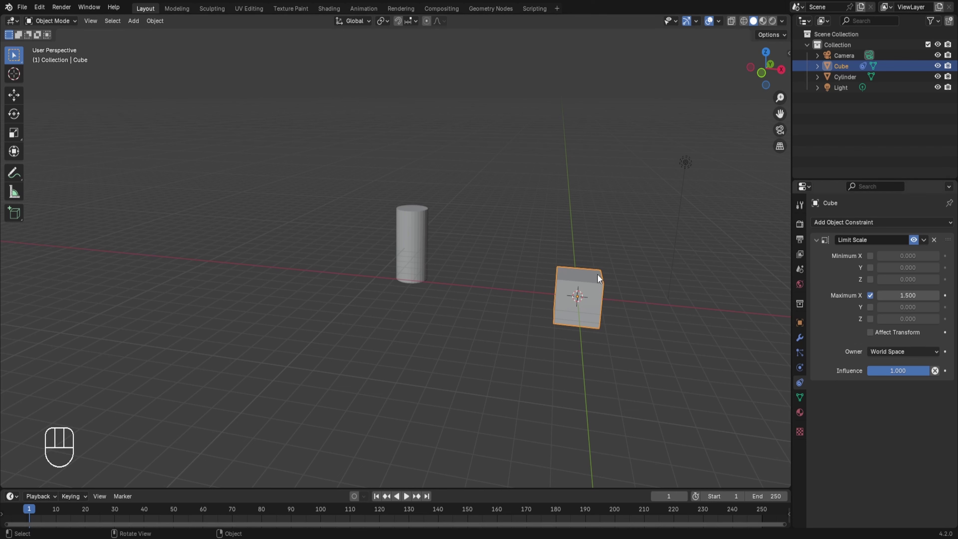
{"action": "key", "text": "s"}
{"action": "key", "text": "x"}
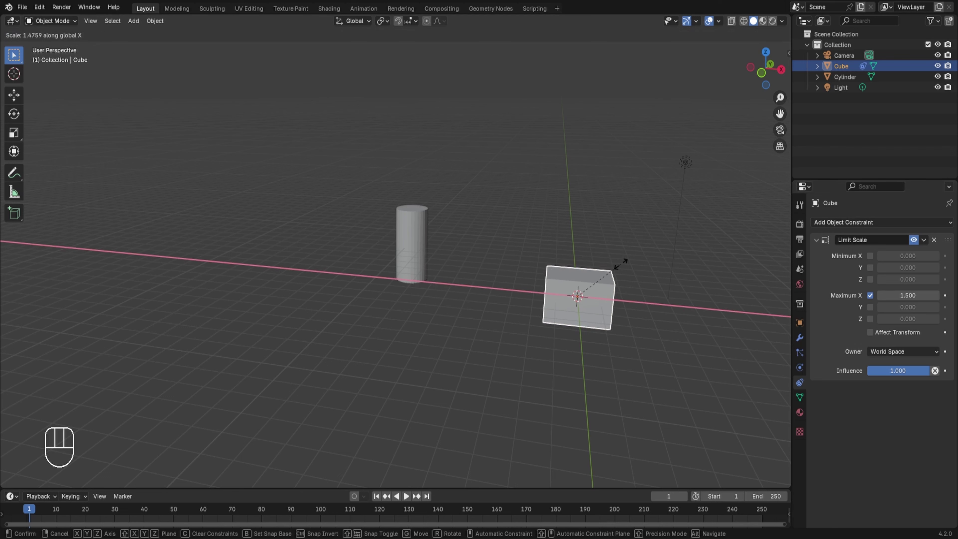
{"action": "right_click", "coordinate": [666, 220]}
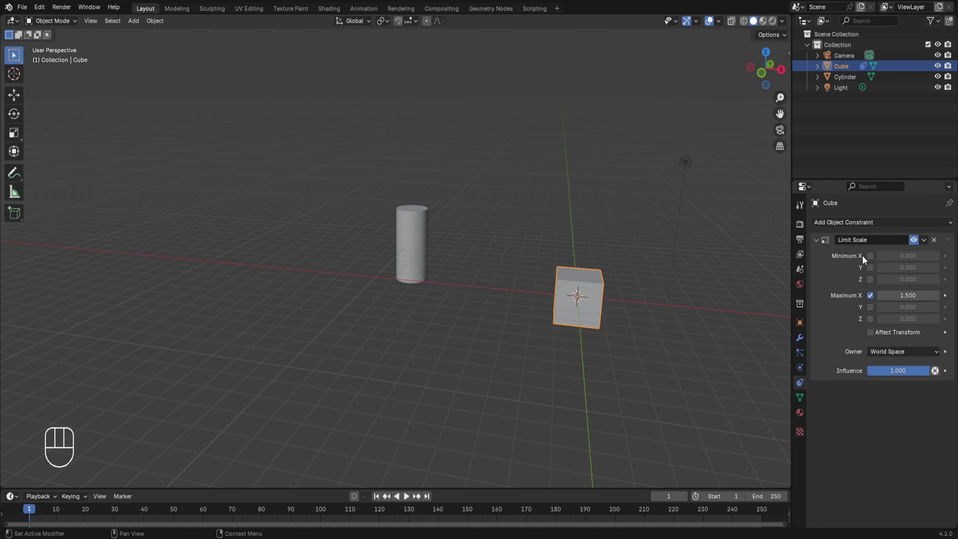
Enable the Limit Scale constraint's Minimum X at 0.5 and test it by trial-scaling the cube along global X.
{"action": "left_click", "coordinate": [869, 255]}
{"action": "left_click", "coordinate": [904, 255]}
{"action": "type", "text": ".5"}
{"action": "key", "text": "Return"}
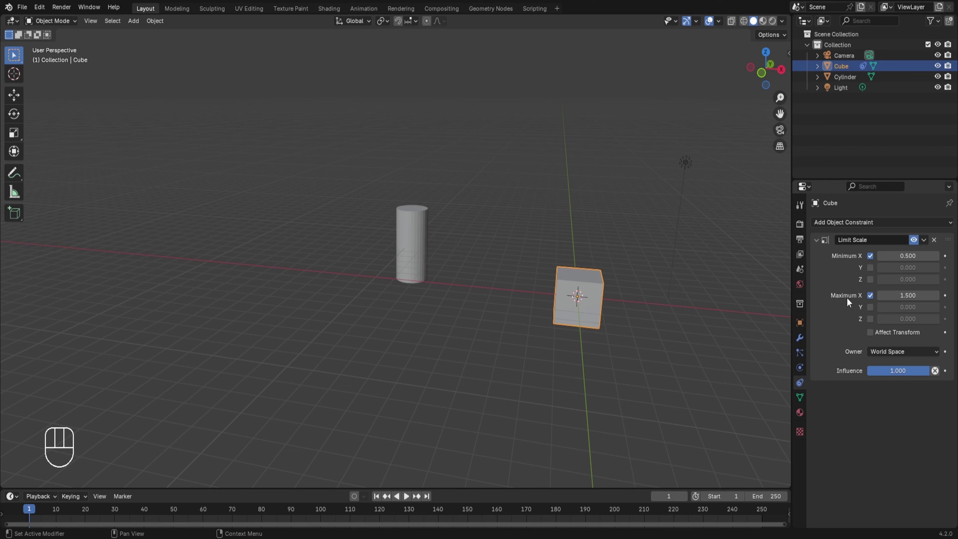
{"action": "key", "text": "s"}
{"action": "key", "text": "x"}
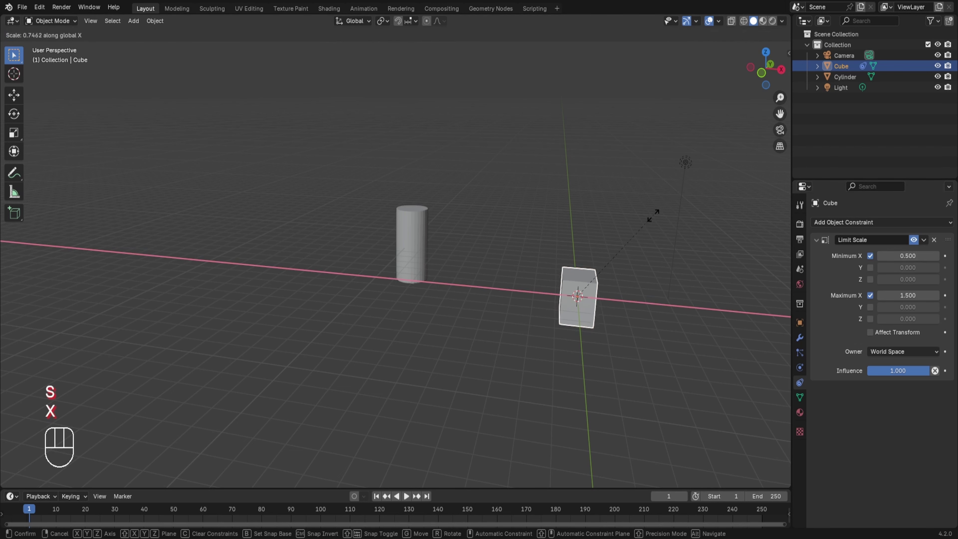
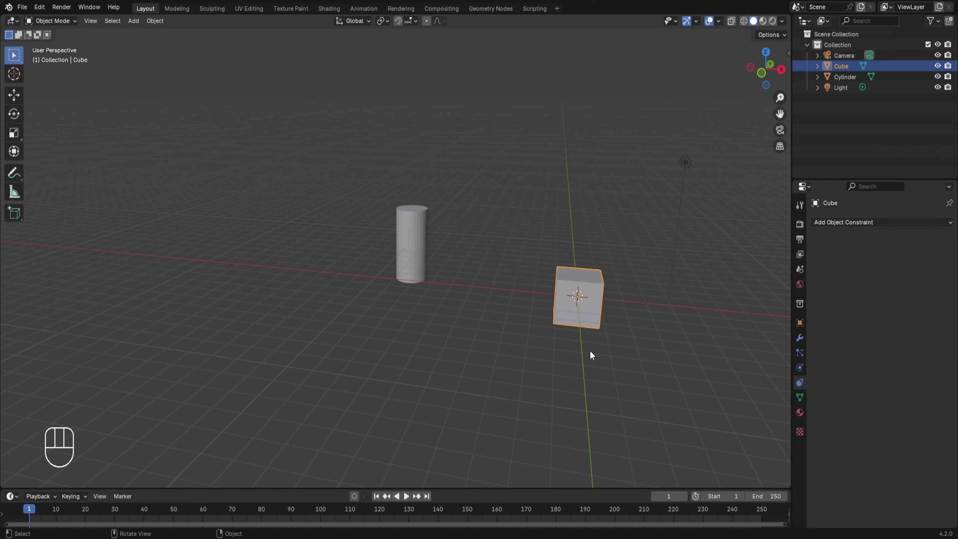
Add a Maintain Volume constraint to the cube and set its volume to 3.
{"action": "middle_click_drag", "start_coordinate": [589, 355], "coordinate": [618, 357]}
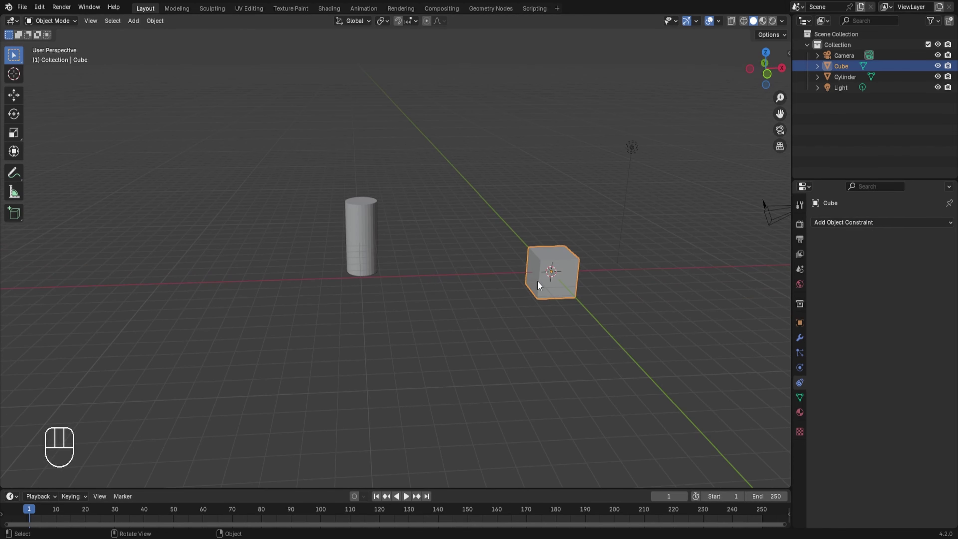
{"action": "scroll", "coordinate": [558, 265], "scroll_direction": "up", "scroll_amount": 1}
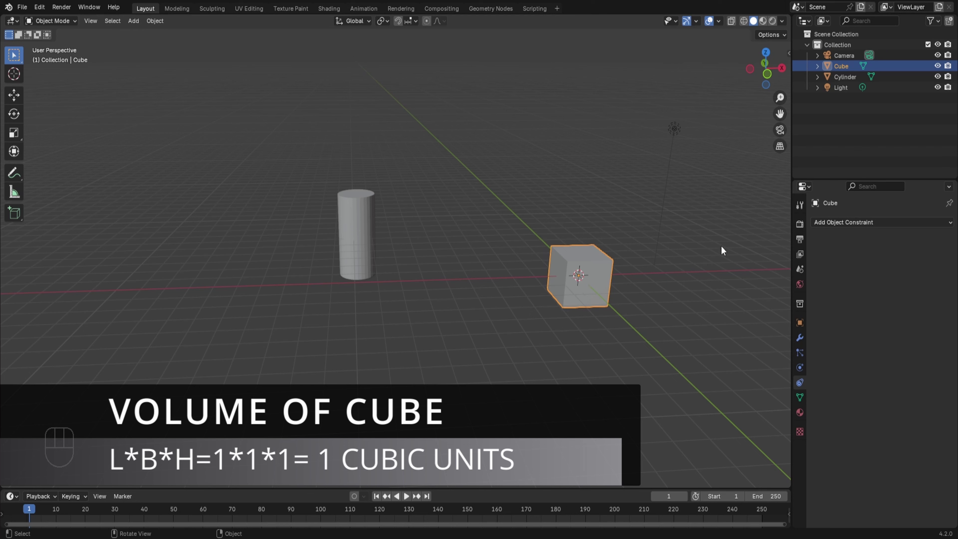
{"action": "left_click", "coordinate": [840, 221]}
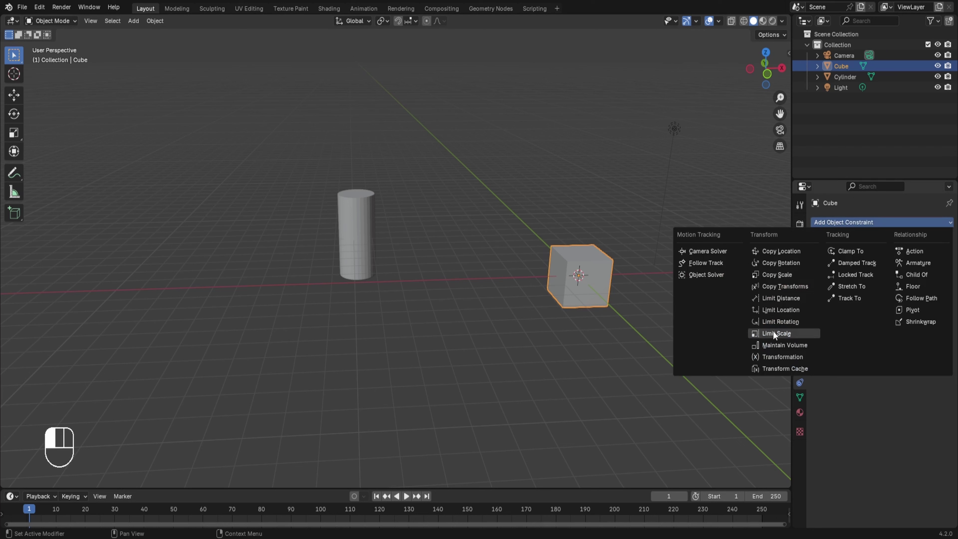
{"action": "left_click", "coordinate": [776, 345]}
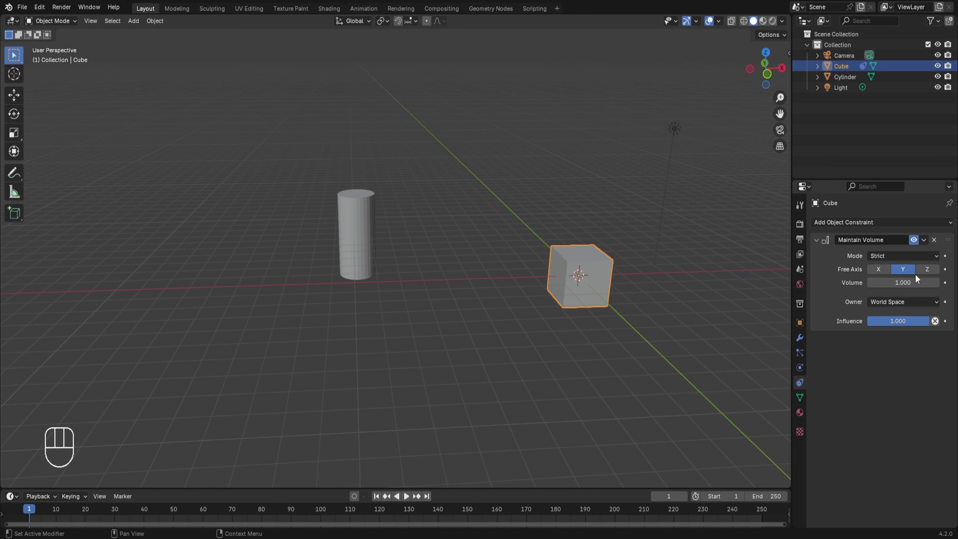
{"action": "left_click", "coordinate": [902, 282]}
{"action": "type", "text": "3"}
{"action": "key", "text": "Return"}
{"action": "middle_click_drag", "start_coordinate": [528, 264], "coordinate": [368, 222]}
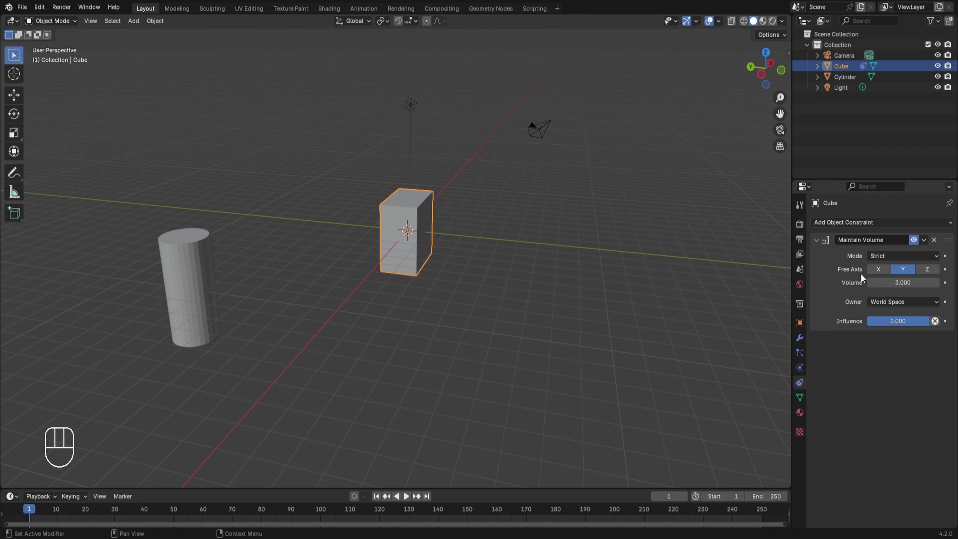
Switch the Maintain Volume free axis to X and then to Z, and try a larger volume before cancelling that change.
{"action": "left_click", "coordinate": [875, 270]}
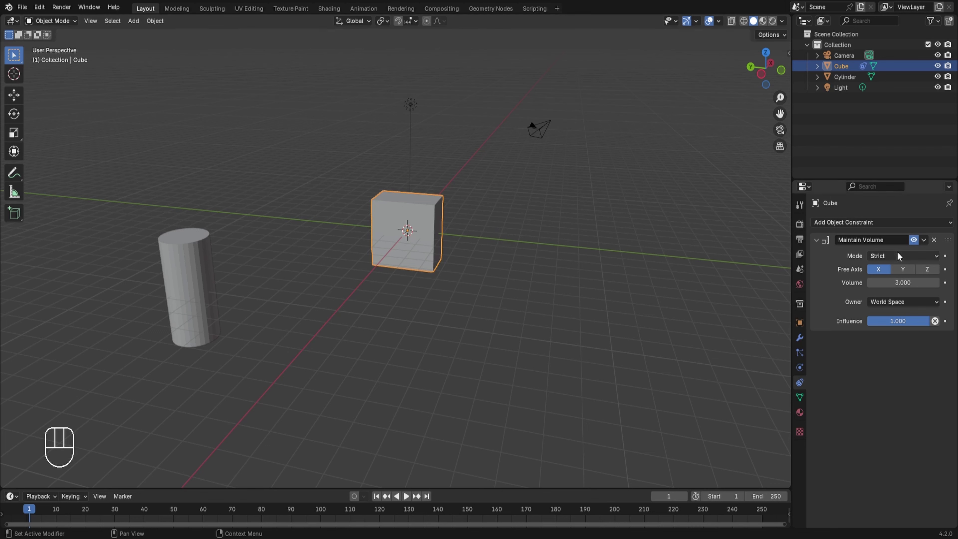
{"action": "left_click", "coordinate": [926, 269]}
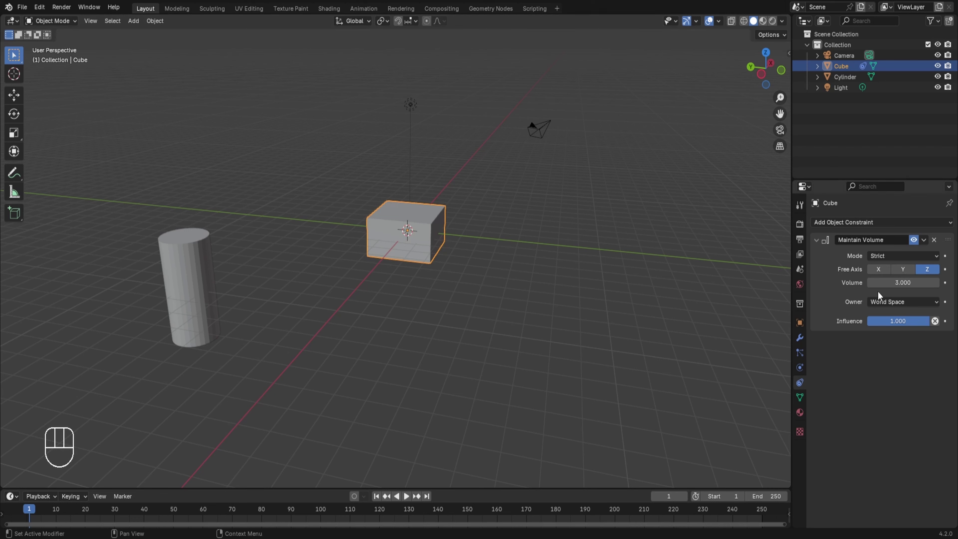
{"action": "left_click_drag", "start_coordinate": [879, 283], "coordinate": [950, 283]}
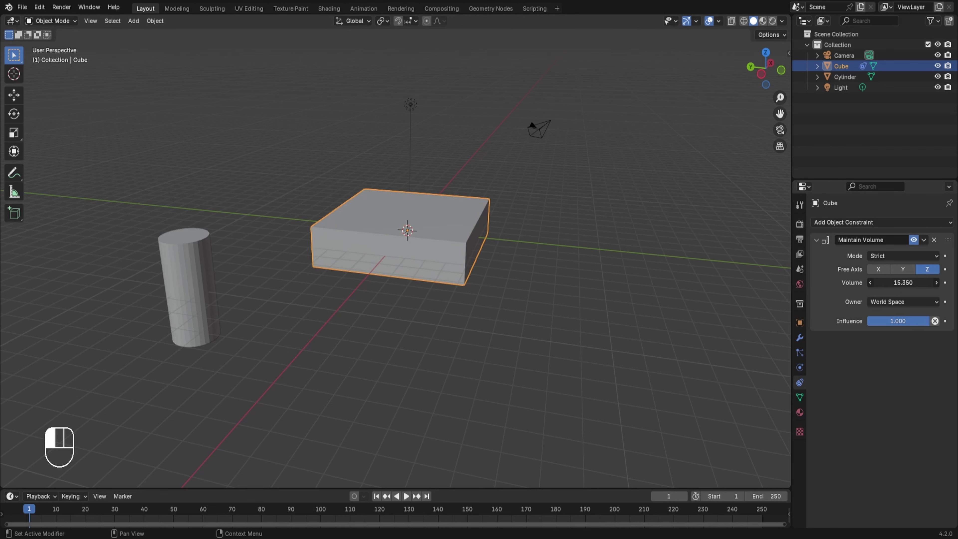
{"action": "key", "text": "Escape"}
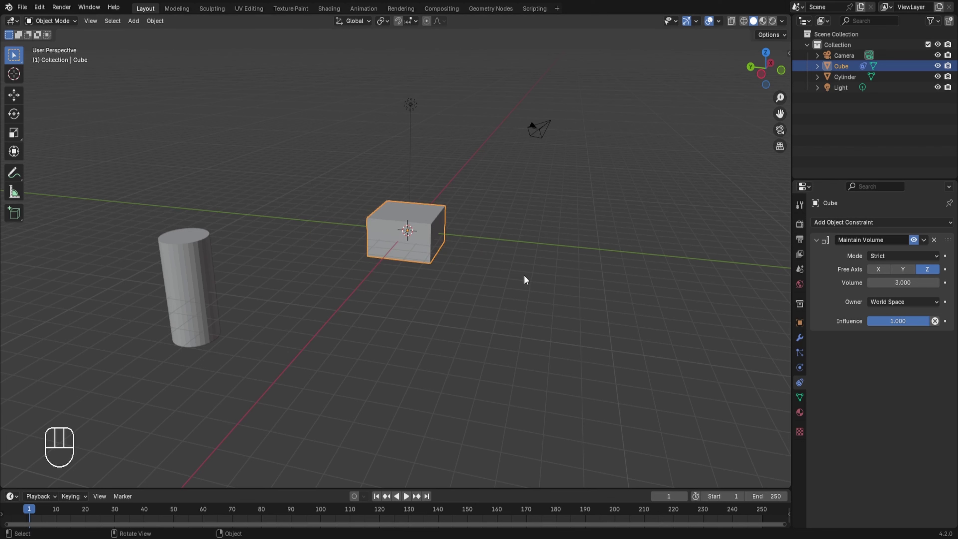
Replace the cube's Maintain Volume constraint with a Transformation constraint that targets the cylinder.
{"action": "left_click", "coordinate": [853, 221]}
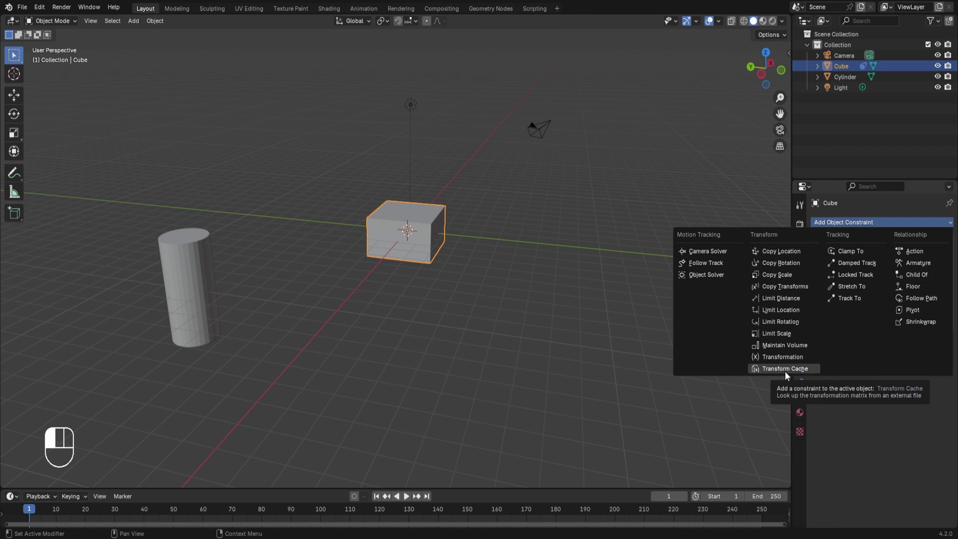
{"action": "left_click", "coordinate": [775, 358]}
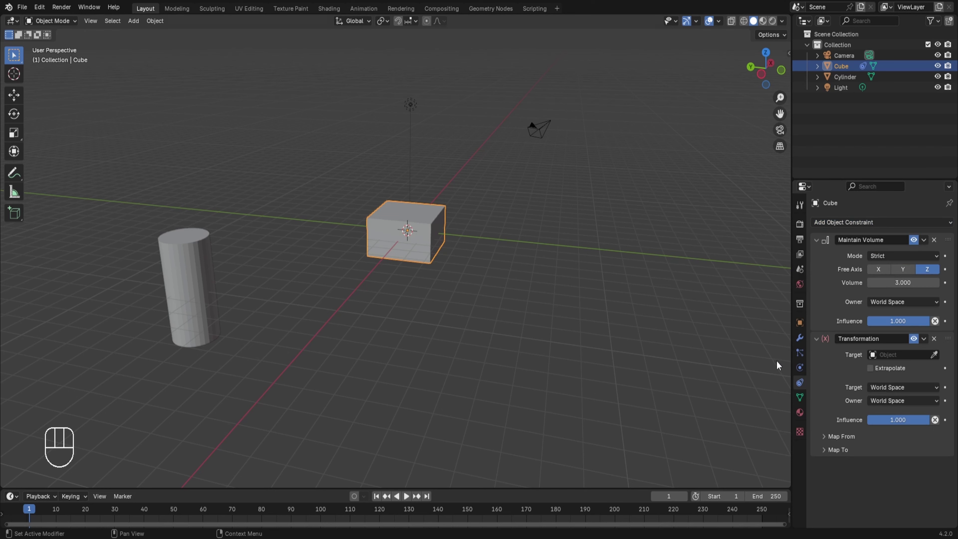
{"action": "left_click", "coordinate": [933, 240]}
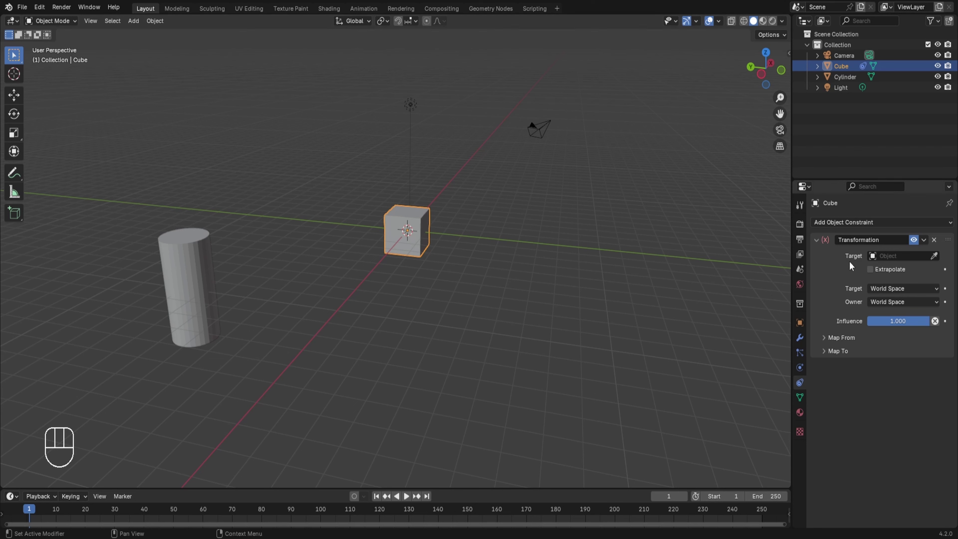
{"action": "left_click", "coordinate": [934, 256]}
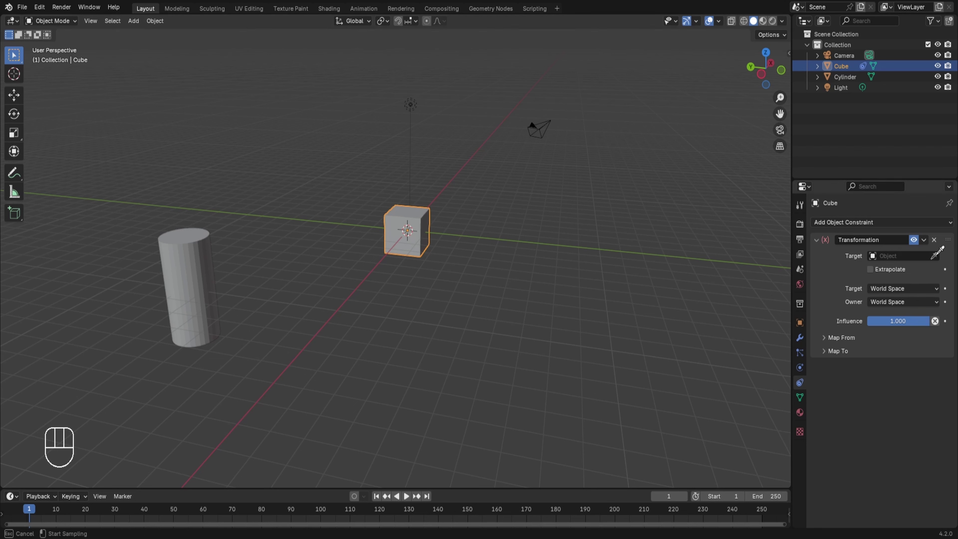
{"action": "left_click", "coordinate": [195, 234]}
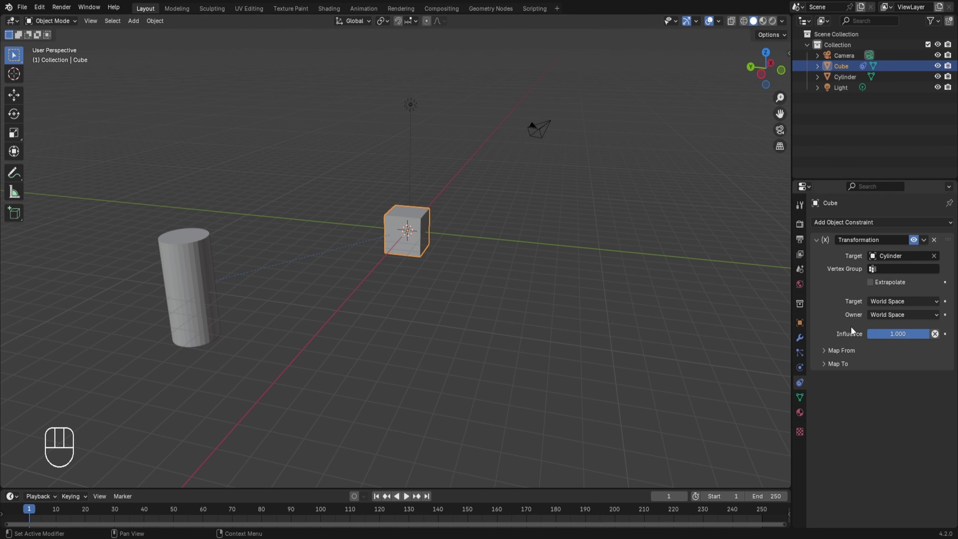
Expand the Transformation constraint's Map From and Map To settings and review the Map From Rotation and Scale options, returning to Location.
{"action": "left_click", "coordinate": [841, 350]}
{"action": "left_click", "coordinate": [833, 454]}
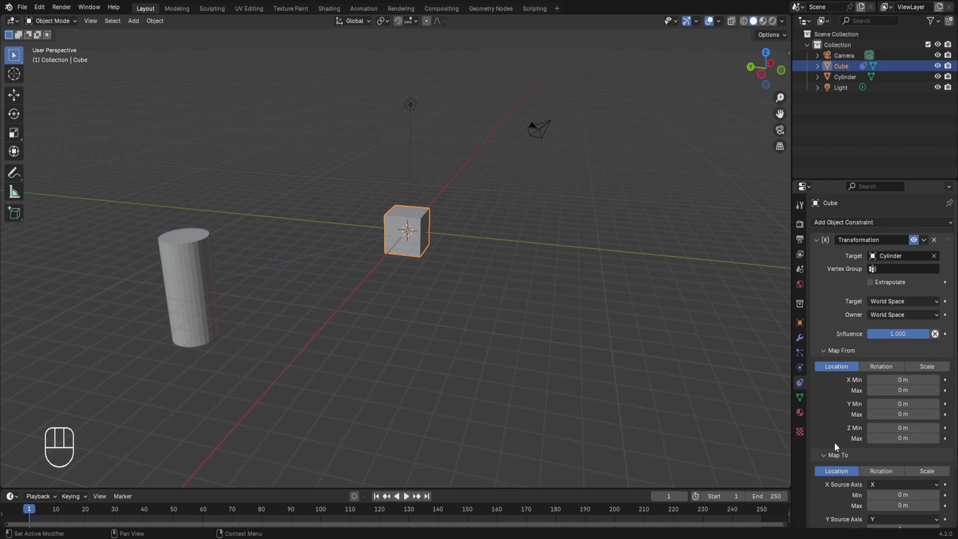
{"action": "scroll", "coordinate": [841, 406], "scroll_direction": "down", "scroll_amount": 3}
{"action": "scroll", "coordinate": [839, 397], "scroll_direction": "down", "scroll_amount": 1}
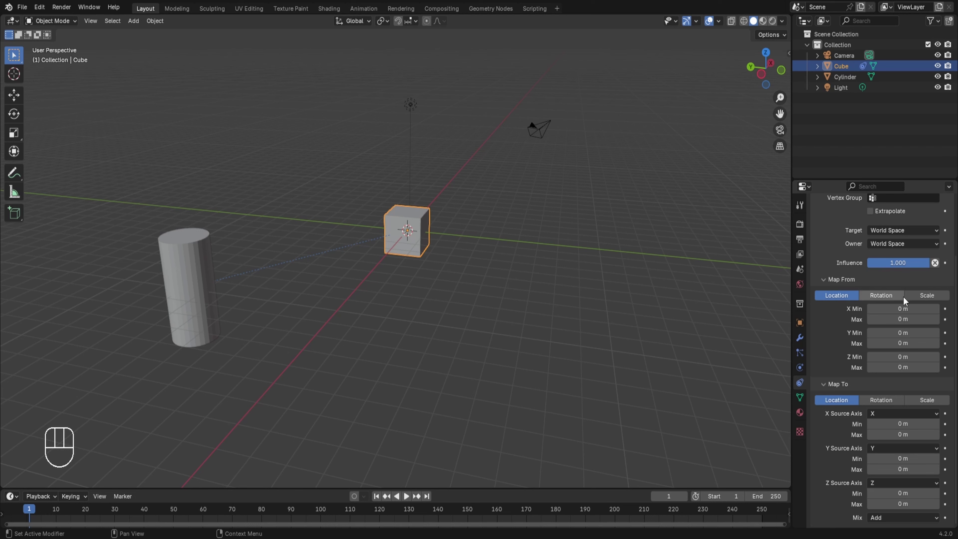
{"action": "left_click", "coordinate": [895, 295]}
{"action": "left_click", "coordinate": [928, 300]}
{"action": "scroll", "coordinate": [927, 332], "scroll_direction": "up", "scroll_amount": 5}
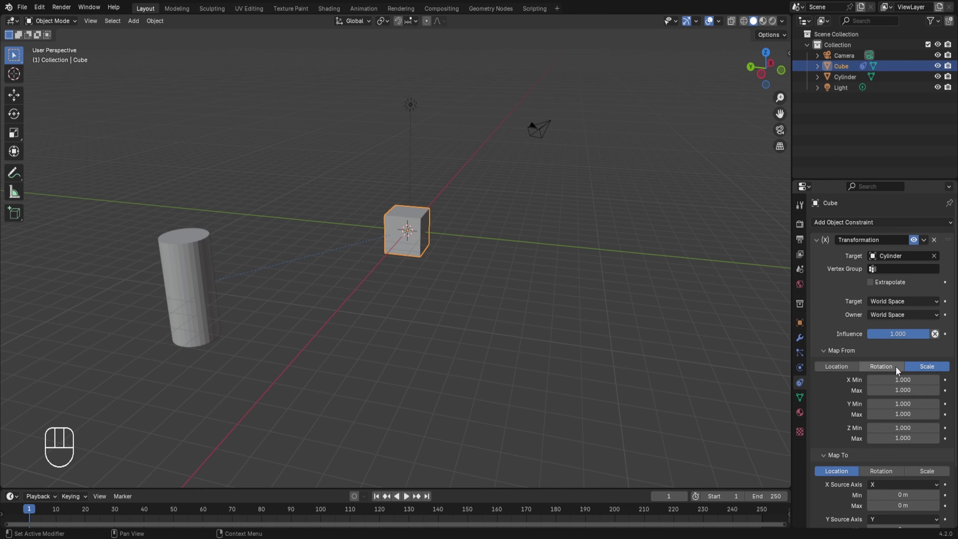
{"action": "left_click", "coordinate": [837, 367]}
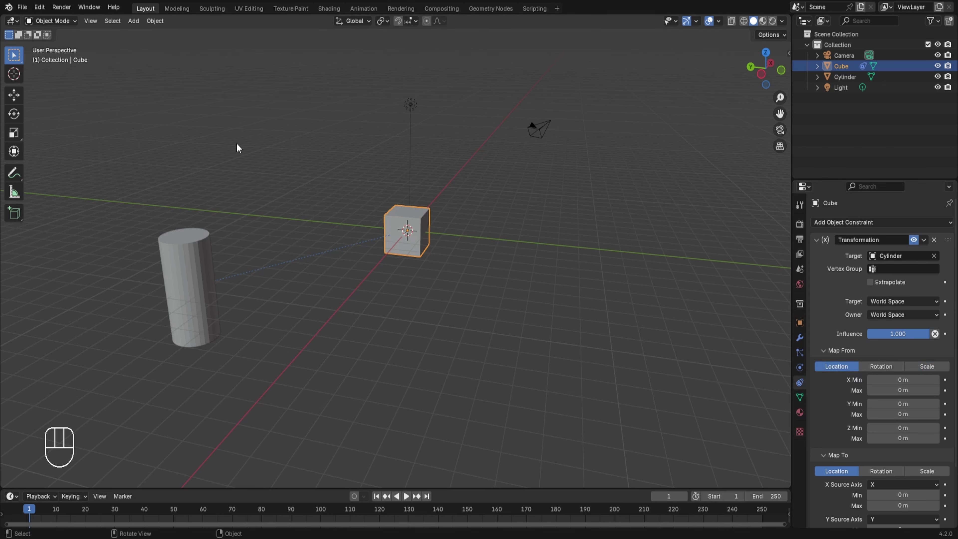
Map the cylinder's X location up to 10 m onto the cube's X rotation with a 90° maximum.
{"action": "scroll", "coordinate": [890, 301], "scroll_direction": "down", "scroll_amount": 4}
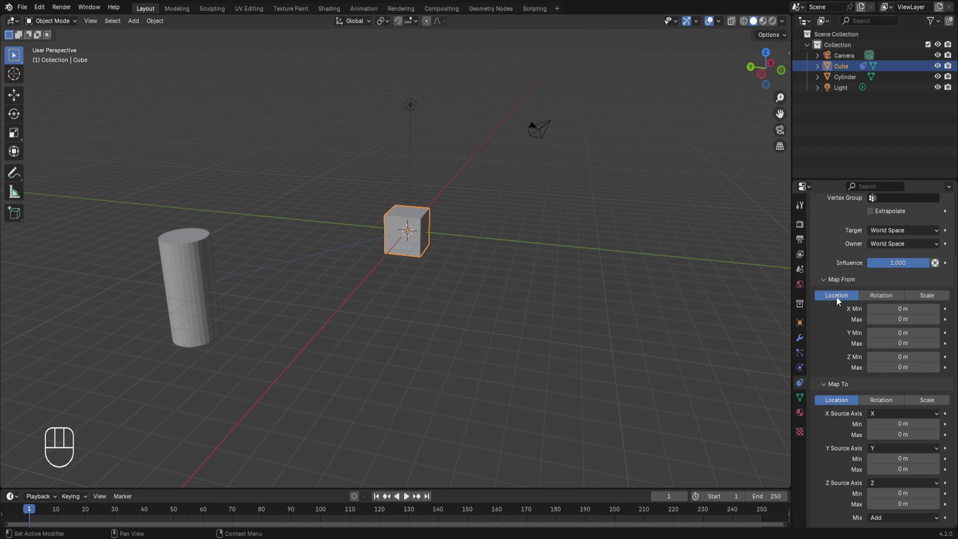
{"action": "left_click", "coordinate": [902, 320]}
{"action": "type", "text": "10"}
{"action": "key", "text": "Return"}
{"action": "left_click", "coordinate": [882, 397]}
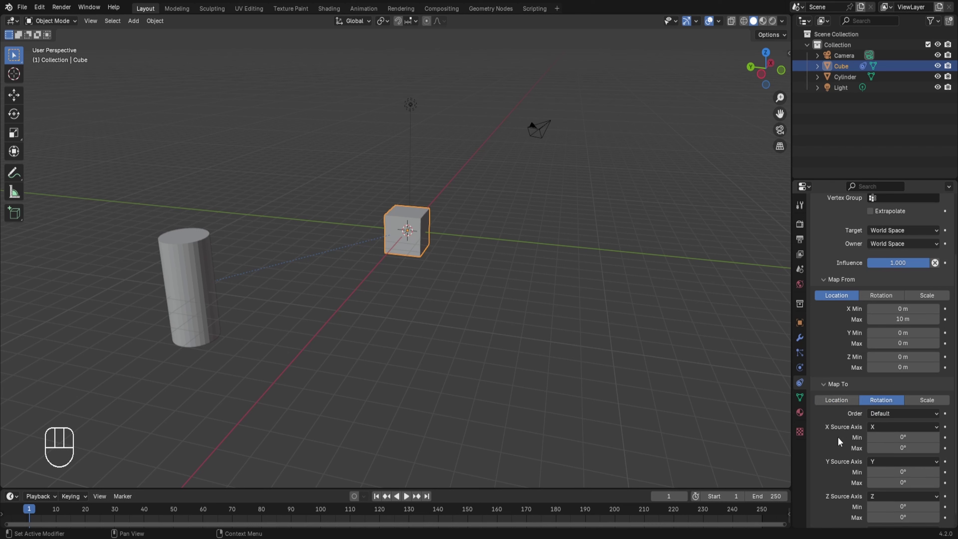
{"action": "left_click", "coordinate": [887, 447]}
{"action": "type", "text": "90"}
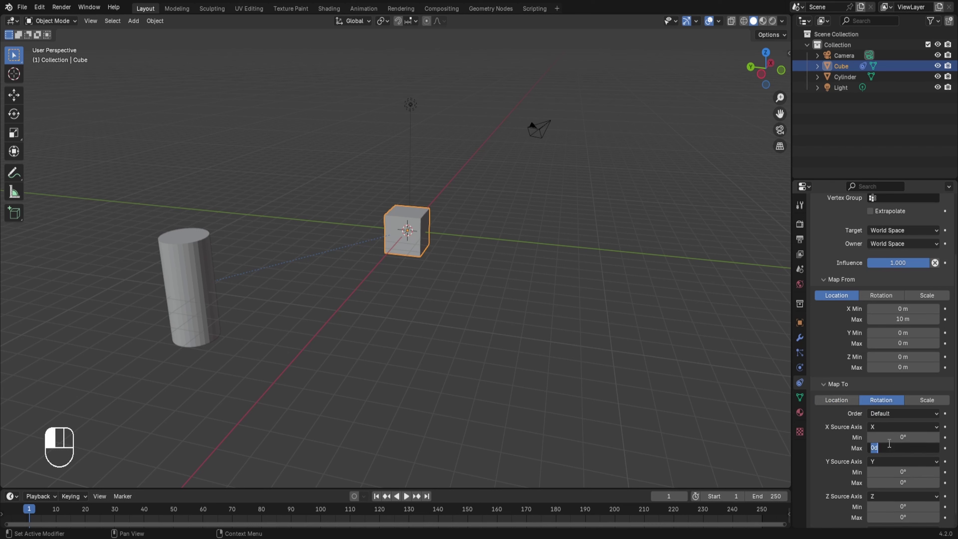
{"action": "key", "text": "Return"}
{"action": "scroll", "coordinate": [841, 350], "scroll_direction": "down", "scroll_amount": 1}
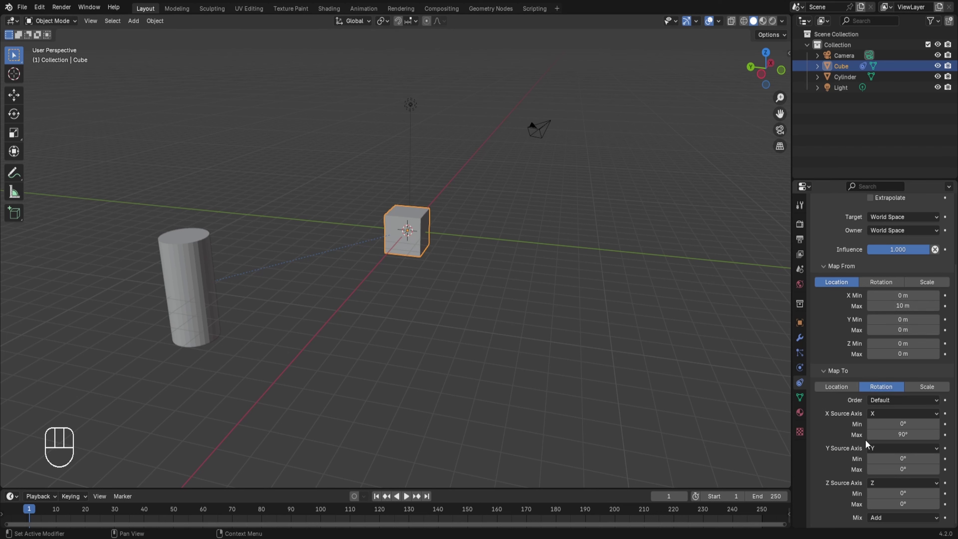
Test the Transformation mapping by trial-moving the cylinder along global X, cancelling the move.
{"action": "left_click", "coordinate": [201, 294]}
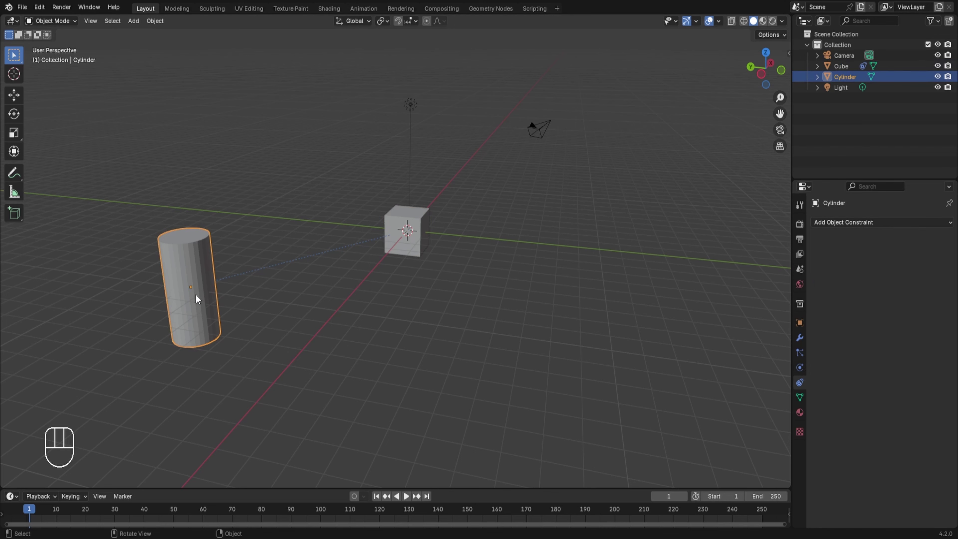
{"action": "key", "text": "g"}
{"action": "key", "text": "x"}
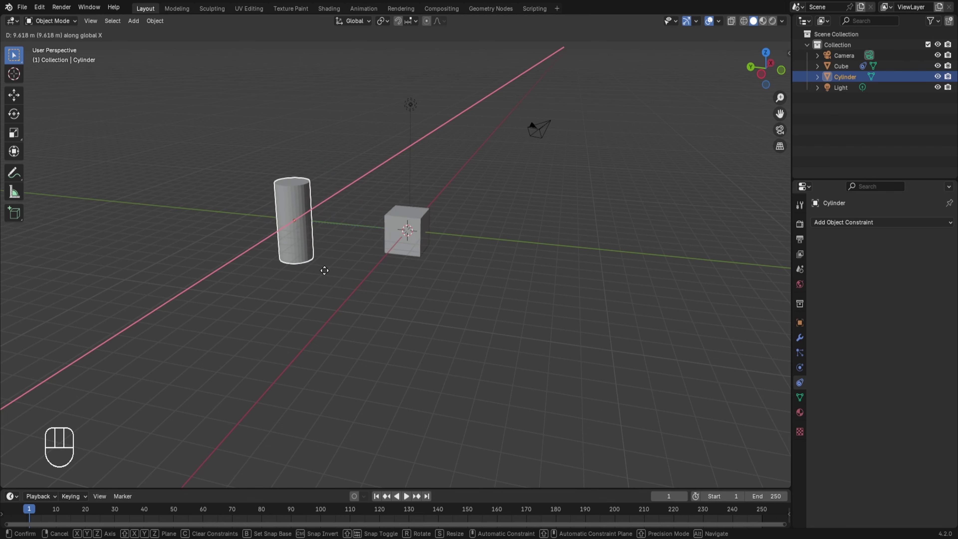
{"action": "right_click", "coordinate": [417, 212]}
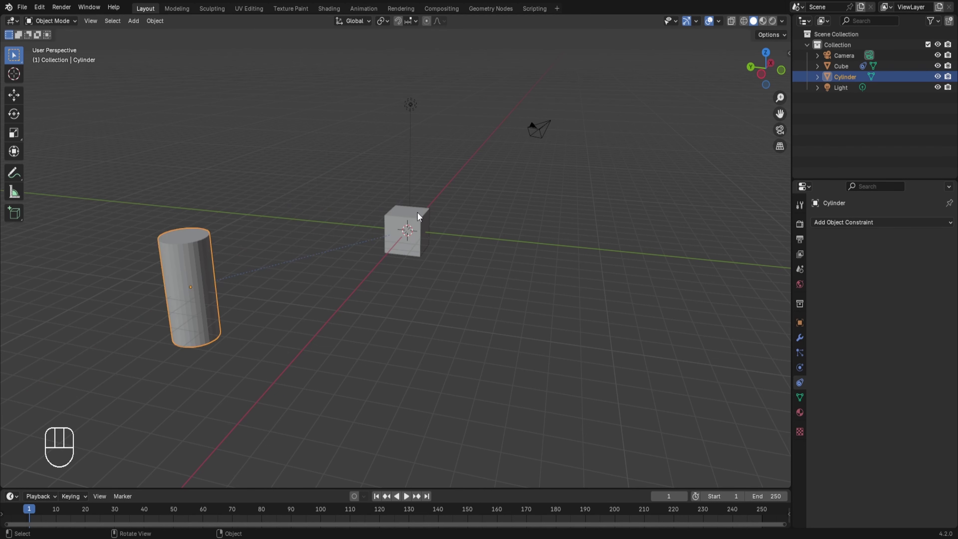
Review the cube's Map From and Map To options for Location, Rotation and Scale, then restore the Location-to-Rotation mapping.
{"action": "left_click", "coordinate": [417, 214]}
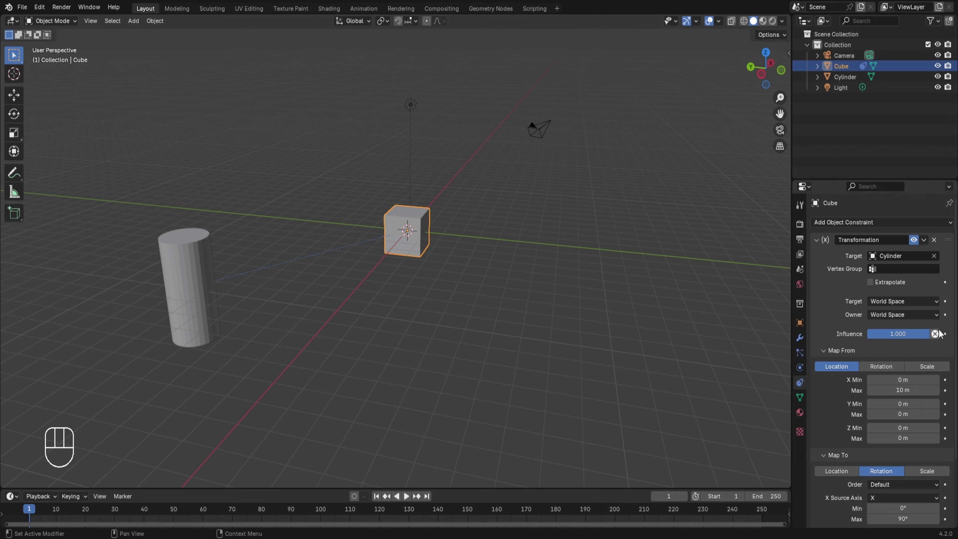
{"action": "scroll", "coordinate": [934, 332], "scroll_direction": "down", "scroll_amount": 5}
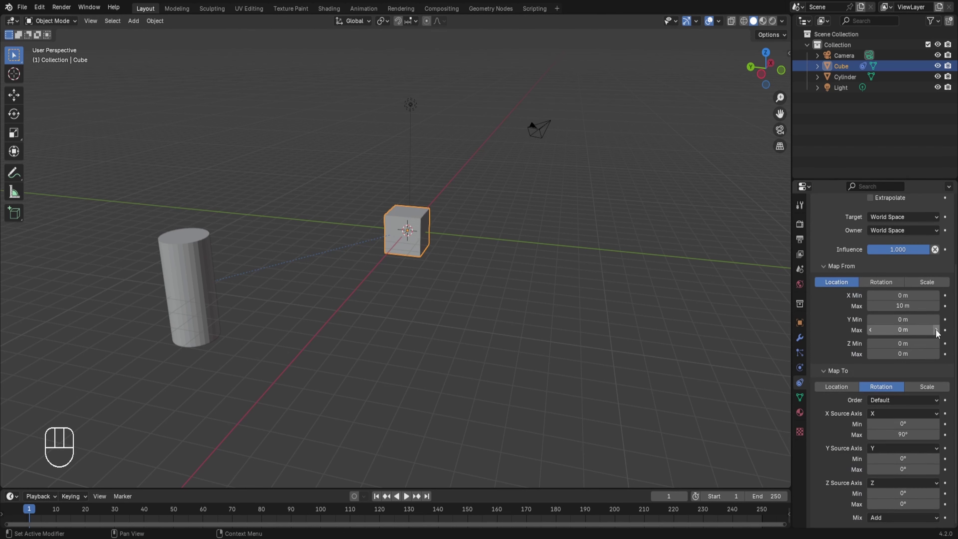
{"action": "left_click", "coordinate": [937, 282]}
{"action": "left_click", "coordinate": [893, 281]}
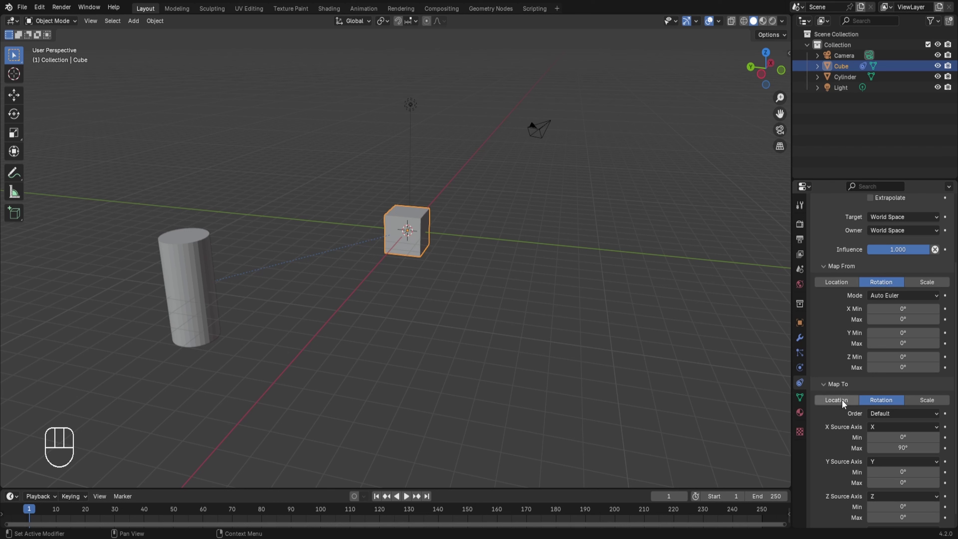
{"action": "left_click", "coordinate": [832, 396]}
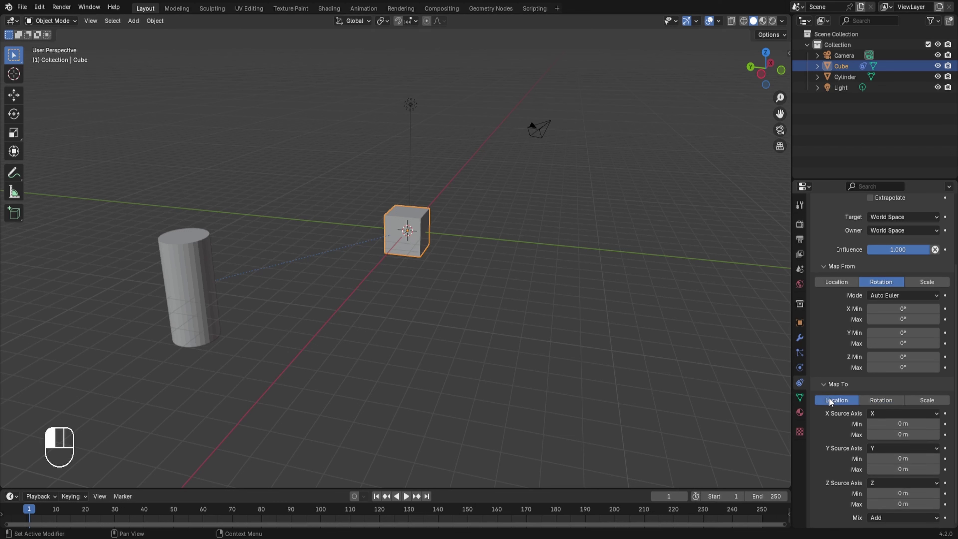
{"action": "left_click", "coordinate": [895, 401]}
{"action": "left_click", "coordinate": [930, 401]}
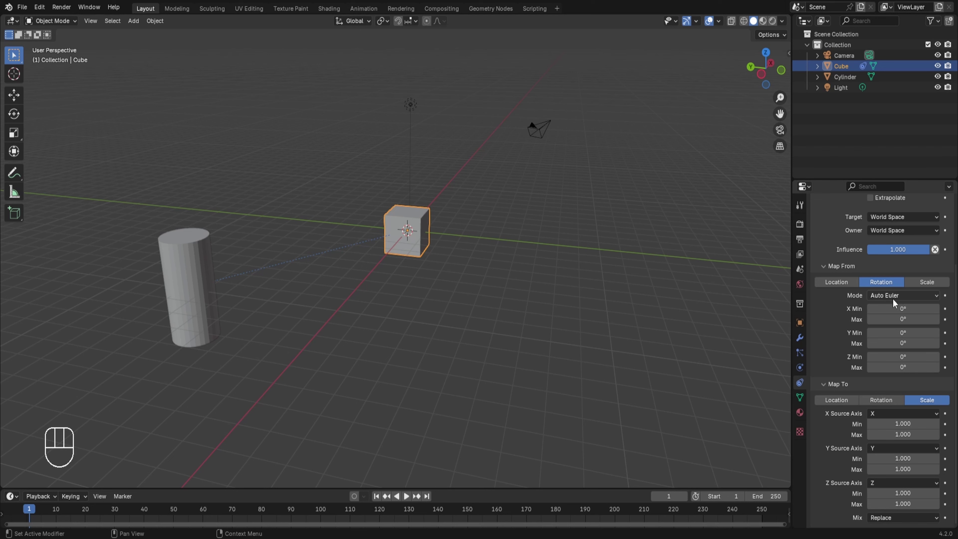
{"action": "left_click", "coordinate": [835, 282]}
{"action": "left_click", "coordinate": [879, 398]}
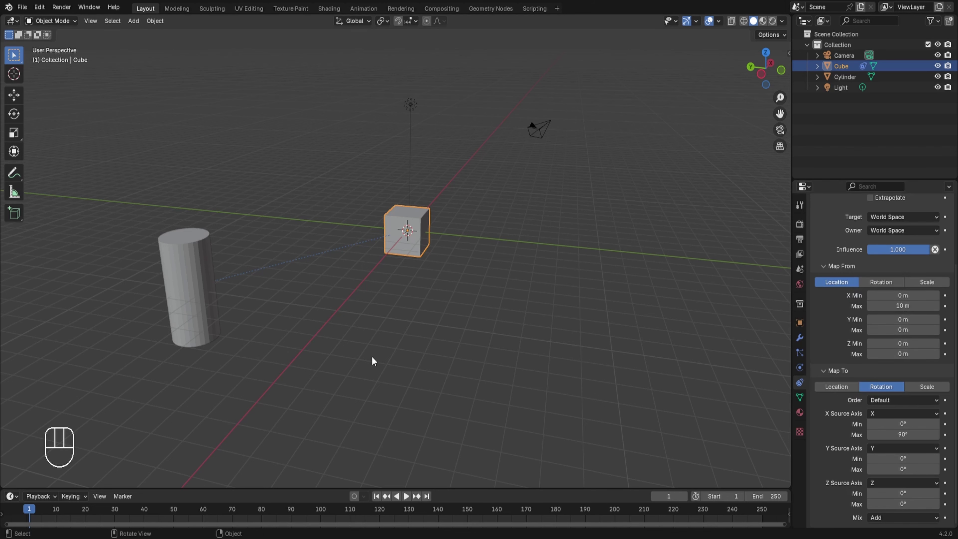
Trial-move the cylinder along global X past the mapped 10 m range to check the cube's rotation limit, cancelling the move.
{"action": "left_click", "coordinate": [213, 276]}
{"action": "key", "text": "g"}
{"action": "key", "text": "x"}
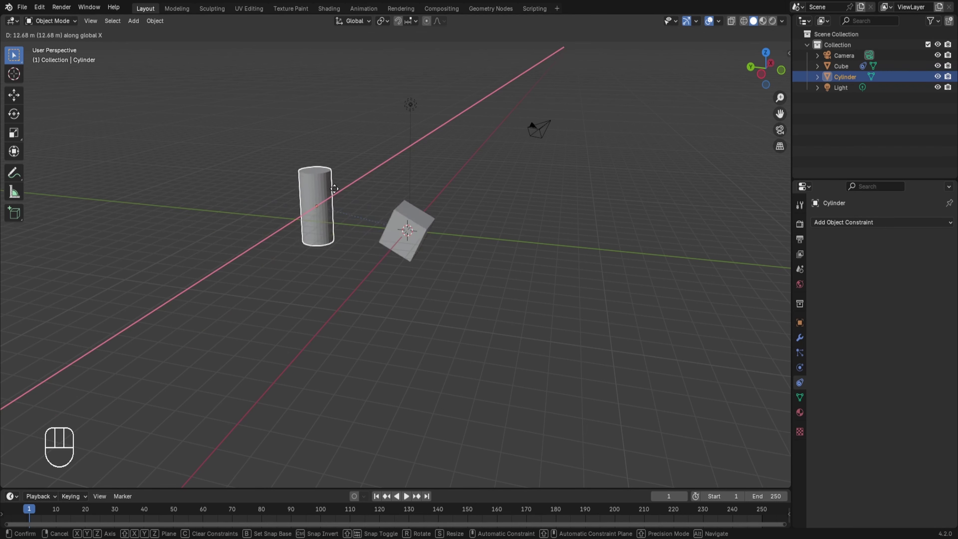
{"action": "key", "text": "Escape"}
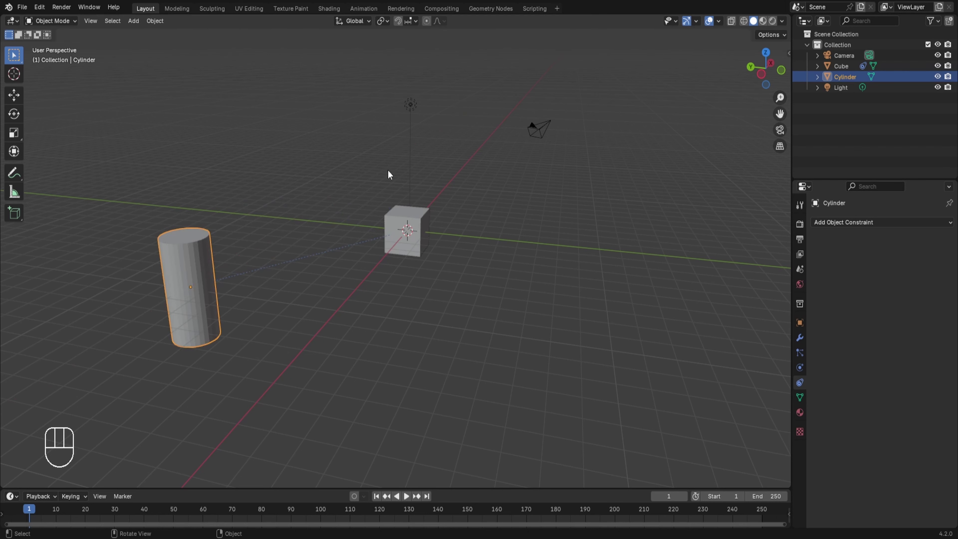
Enable Extrapolate on the cube's Transformation constraint.
{"action": "left_click", "coordinate": [404, 226]}
{"action": "scroll", "coordinate": [897, 404], "scroll_direction": "down", "scroll_amount": 4}
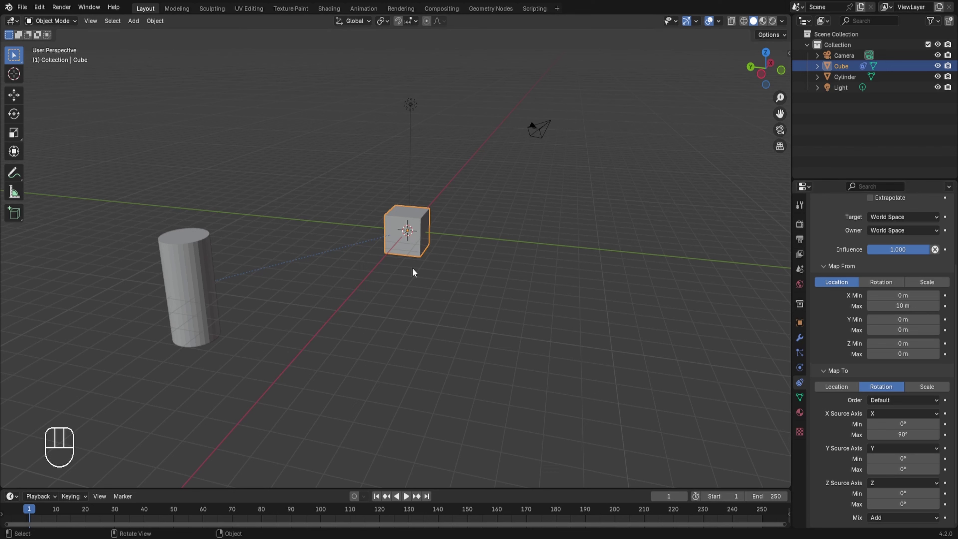
{"action": "scroll", "coordinate": [846, 283], "scroll_direction": "up", "scroll_amount": 5}
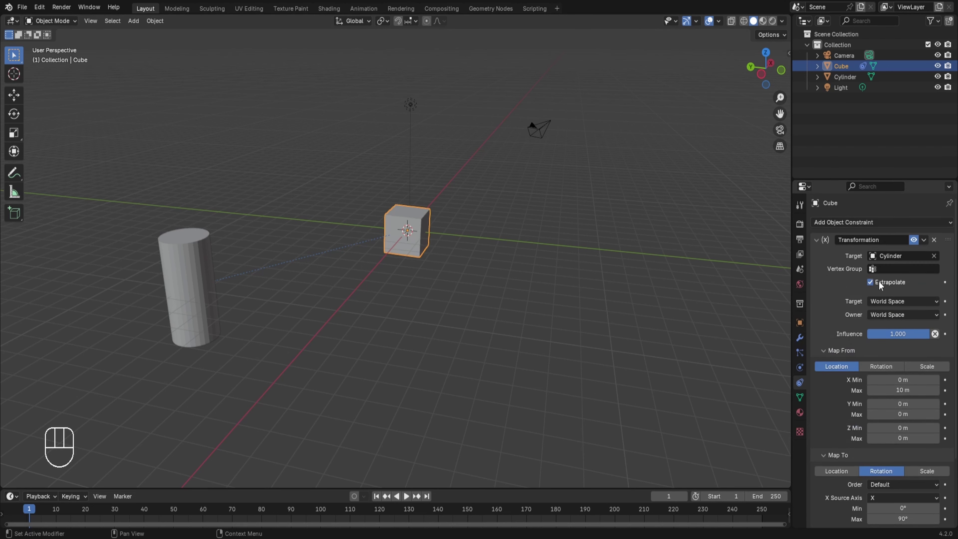
Test Extrapolate by trial-moving the cylinder along global X, cancel the move and reselect the cube.
{"action": "left_click", "coordinate": [170, 264]}
{"action": "key", "text": "g"}
{"action": "key", "text": "x"}
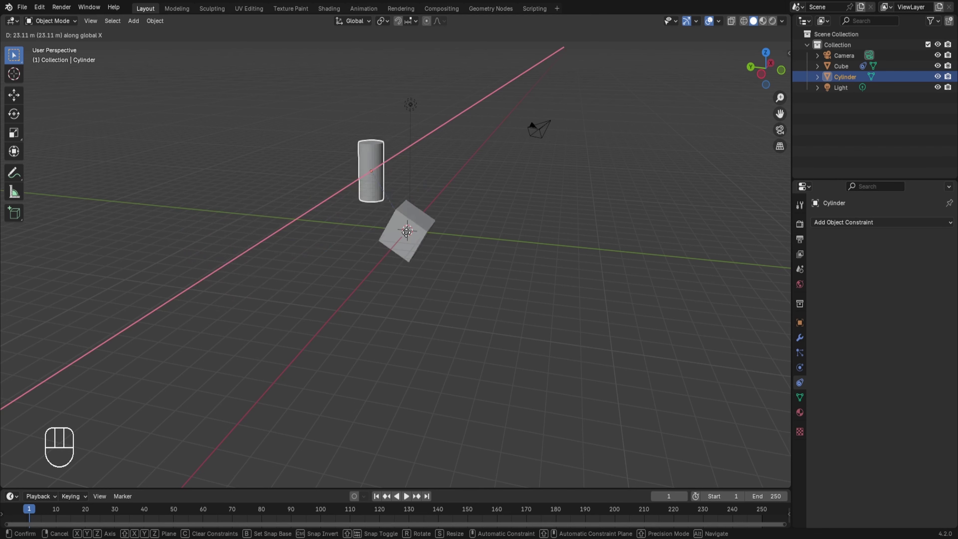
{"action": "left_click", "coordinate": [221, 330]}
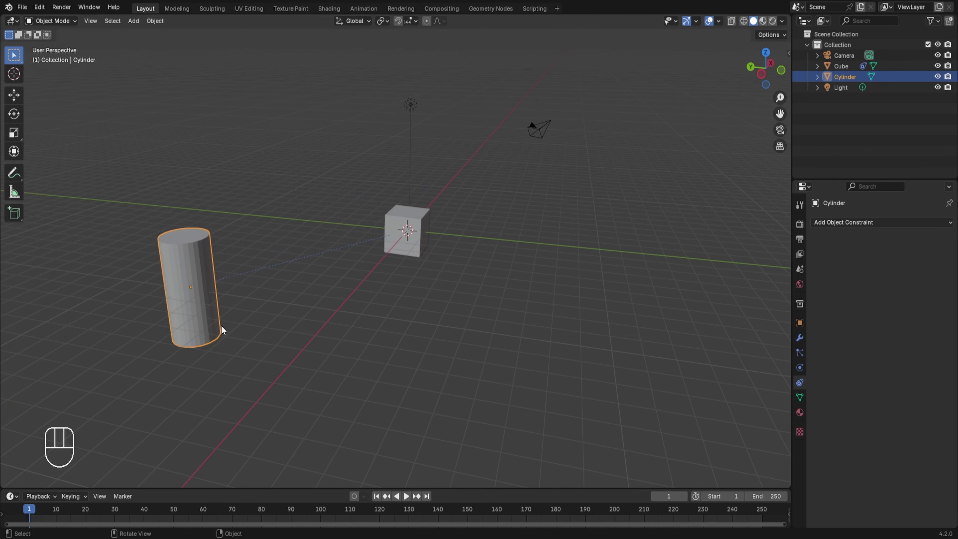
{"action": "left_click", "coordinate": [392, 224]}
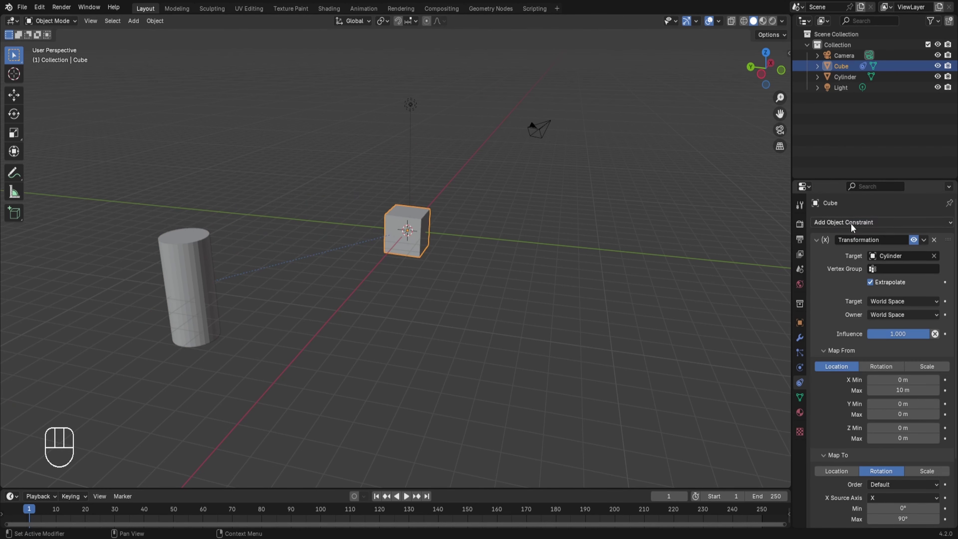